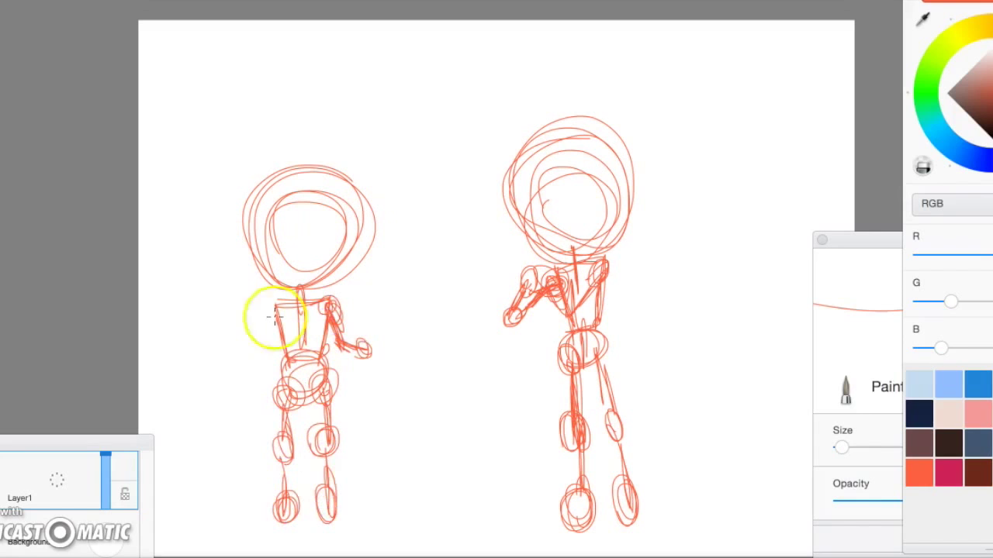
Step: Paint the skin-coloured heads and arms of both sketched figures on a layer above the red sketch
{"action": "mouse_move", "coordinate": [517, 206]}
{"action": "left_mouse_down"}
{"action": "mouse_move", "coordinate": [628, 209]}
{"action": "mouse_move", "coordinate": [588, 246]}
{"action": "mouse_move", "coordinate": [569, 140]}
{"action": "mouse_move", "coordinate": [535, 233]}
{"action": "left_mouse_up"}
{"action": "mouse_move", "coordinate": [533, 273]}
{"action": "left_mouse_down"}
{"action": "mouse_move", "coordinate": [516, 319]}
{"action": "mouse_move", "coordinate": [582, 338]}
{"action": "left_mouse_up"}
{"action": "mouse_move", "coordinate": [607, 179]}
{"action": "left_mouse_down"}
{"action": "mouse_move", "coordinate": [581, 264]}
{"action": "mouse_move", "coordinate": [600, 344]}
{"action": "left_mouse_up"}
{"action": "scroll", "coordinate": [600, 344], "scroll_direction": "up", "scroll_amount": 2}
{"action": "mouse_move", "coordinate": [140, 256]}
{"action": "left_mouse_down"}
{"action": "mouse_move", "coordinate": [268, 191]}
{"action": "mouse_move", "coordinate": [206, 308]}
{"action": "mouse_move", "coordinate": [244, 380]}
{"action": "mouse_move", "coordinate": [186, 404]}
{"action": "left_mouse_up"}
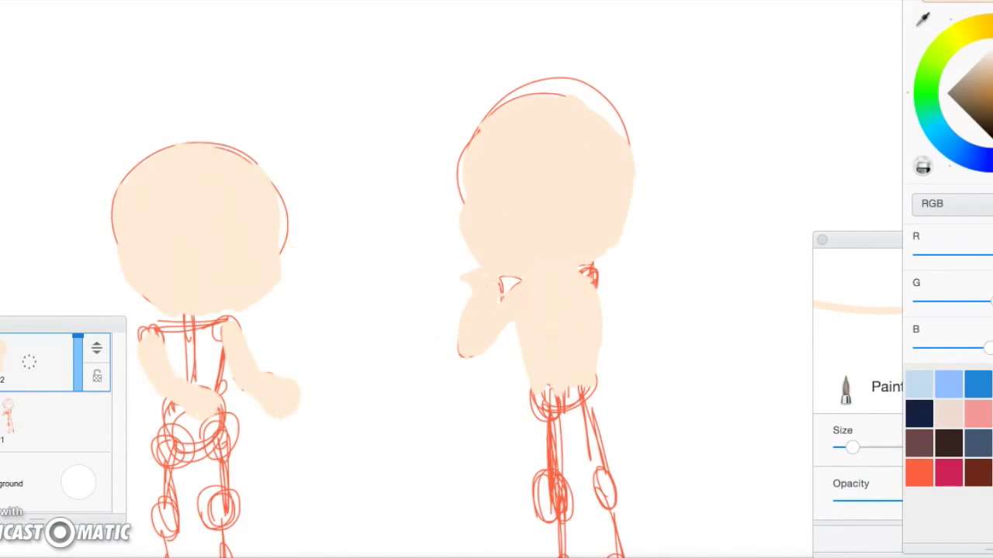
Step: Paint the taller figure's blue outfit with lighter blue briefs and a red star on a white chest oval
{"action": "mouse_move", "coordinate": [522, 364]}
{"action": "left_mouse_down"}
{"action": "mouse_move", "coordinate": [547, 326]}
{"action": "mouse_move", "coordinate": [543, 381]}
{"action": "mouse_move", "coordinate": [574, 341]}
{"action": "mouse_move", "coordinate": [532, 355]}
{"action": "mouse_move", "coordinate": [594, 487]}
{"action": "mouse_move", "coordinate": [546, 477]}
{"action": "mouse_move", "coordinate": [591, 453]}
{"action": "mouse_move", "coordinate": [594, 365]}
{"action": "mouse_move", "coordinate": [526, 336]}
{"action": "mouse_move", "coordinate": [565, 299]}
{"action": "mouse_move", "coordinate": [518, 326]}
{"action": "left_mouse_up"}
{"action": "scroll", "coordinate": [569, 409], "scroll_direction": "down", "scroll_amount": 3}
{"action": "scroll", "coordinate": [481, 233], "scroll_direction": "up", "scroll_amount": 5}
{"action": "mouse_move", "coordinate": [513, 276]}
{"action": "left_mouse_down"}
{"action": "mouse_move", "coordinate": [574, 277]}
{"action": "mouse_move", "coordinate": [552, 315]}
{"action": "left_mouse_up"}
{"action": "scroll", "coordinate": [654, 62], "scroll_direction": "down", "scroll_amount": 3}
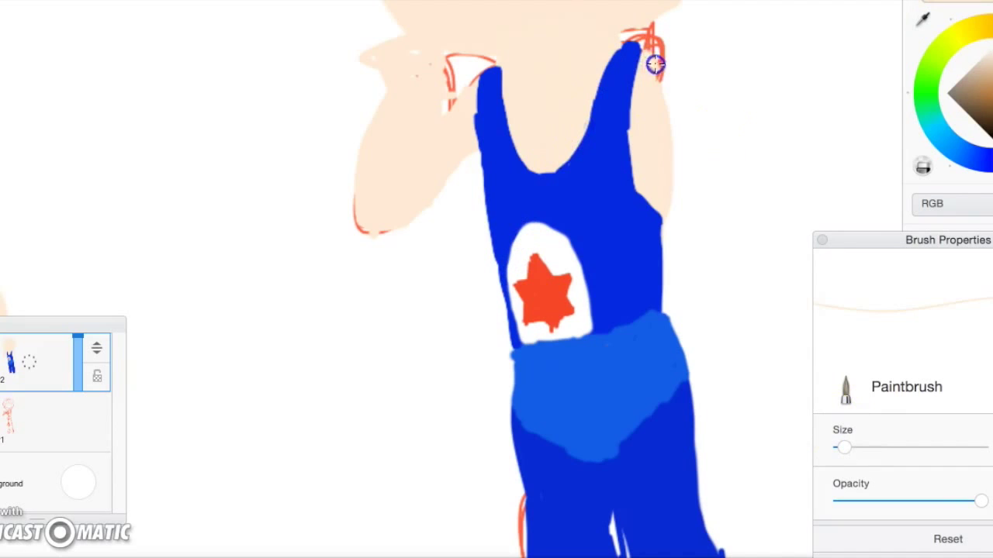
Step: Sample the outfit colours from the canvas and touch up the taller figure's blue costume and trouser legs
{"action": "left_click", "coordinate": [625, 426], "text": "alt"}
{"action": "scroll", "coordinate": [630, 303], "scroll_direction": "down", "scroll_amount": 3}
{"action": "scroll", "coordinate": [557, 324], "scroll_direction": "up", "scroll_amount": 5}
{"action": "scroll", "coordinate": [557, 324], "scroll_direction": "down", "scroll_amount": 3}
{"action": "left_click", "coordinate": [587, 144], "text": "alt"}
{"action": "left_click_drag", "start_coordinate": [543, 267], "coordinate": [546, 352]}
{"action": "scroll", "coordinate": [643, 383], "scroll_direction": "up", "scroll_amount": 3}
{"action": "scroll", "coordinate": [546, 95], "scroll_direction": "down", "scroll_amount": 3}
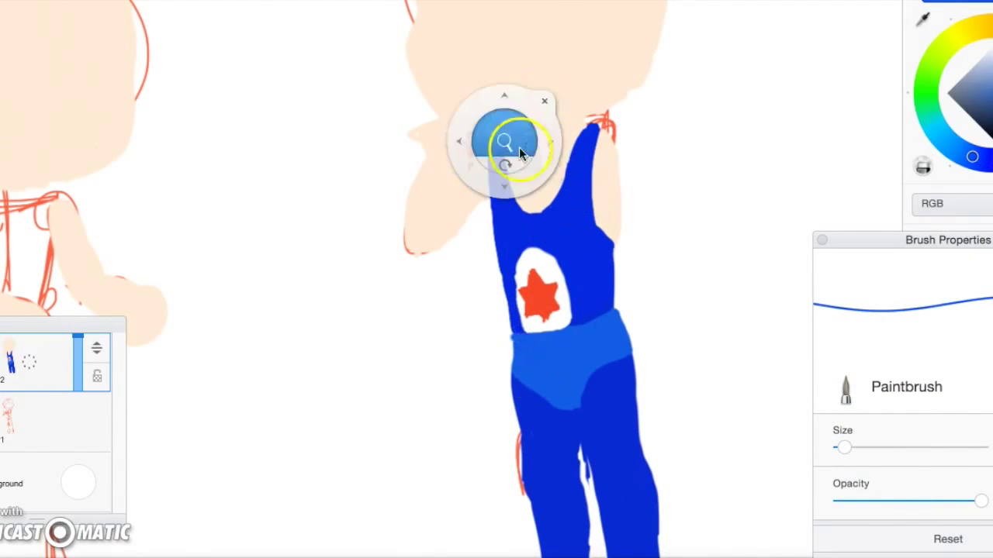
Step: Paint the whites of the taller figure's eyes and make the background light orange
{"action": "key", "text": "e"}
{"action": "key", "text": "b"}
{"action": "left_click", "coordinate": [500, 121]}
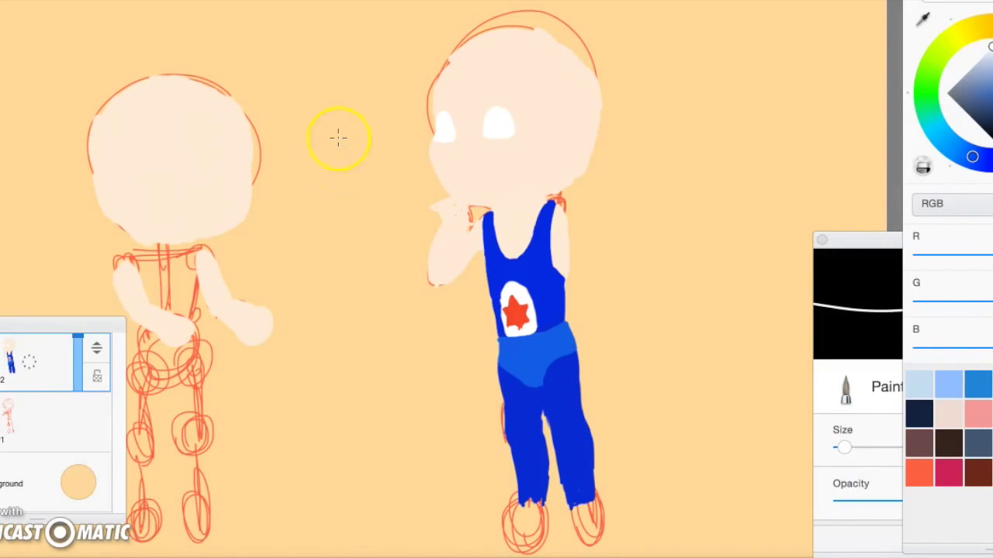
Step: Paint dark brown irises in both of the taller figure's eyes
{"action": "left_click", "coordinate": [948, 444]}
{"action": "scroll", "coordinate": [492, 117], "scroll_direction": "up", "scroll_amount": 3}
{"action": "left_click_drag", "start_coordinate": [492, 109], "coordinate": [495, 117]}
{"action": "left_click", "coordinate": [396, 117], "text": "alt"}
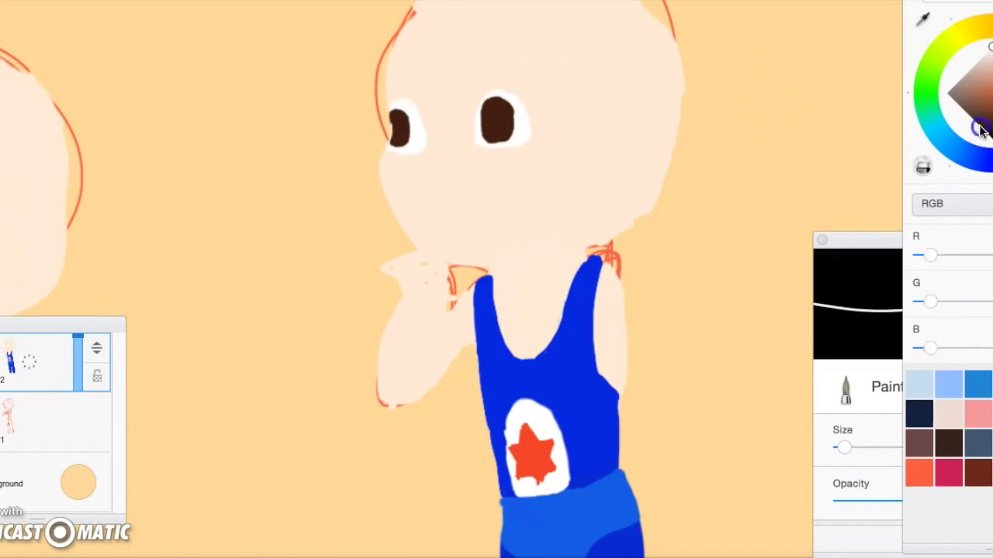
Step: Add black pupils and grey highlights to both of the taller figure's eyes
{"action": "left_click", "coordinate": [904, 321]}
{"action": "left_click", "coordinate": [493, 118]}
{"action": "left_click", "coordinate": [395, 121]}
{"action": "key", "text": "e"}
{"action": "key", "text": "b"}
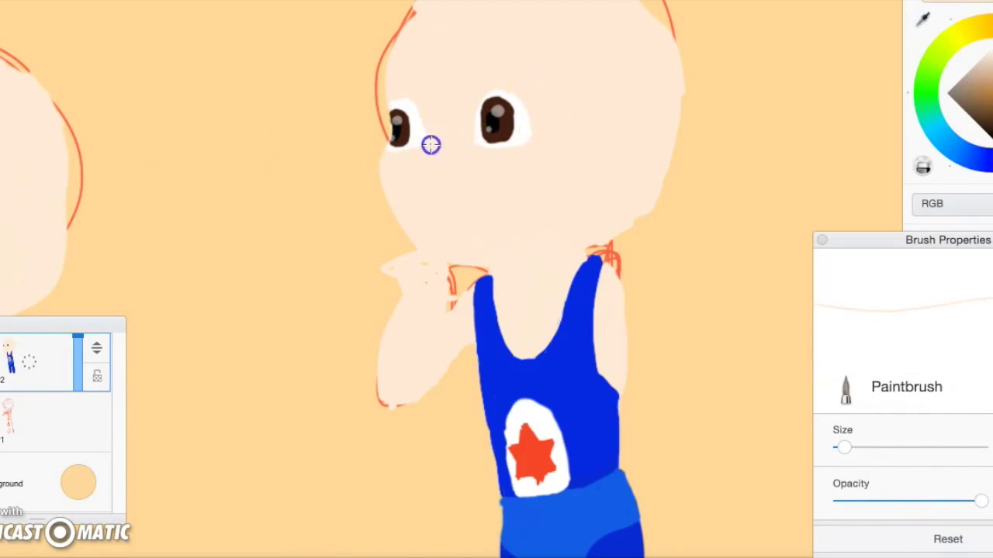
Step: Paint the taller figure's wavy dark brown hair around the face and clean up its edges with the Hard Eraser
{"action": "scroll", "coordinate": [525, 126], "scroll_direction": "up", "scroll_amount": 3}
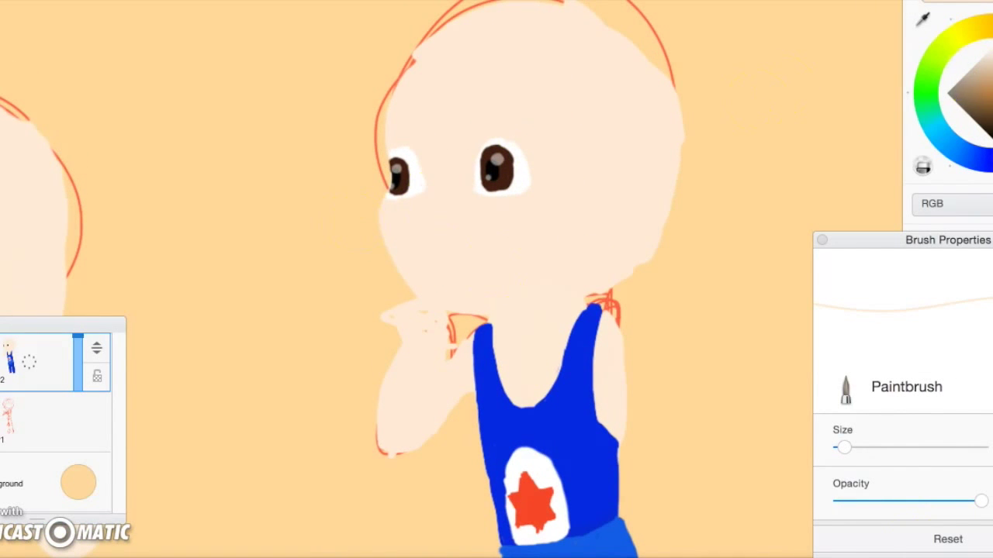
{"action": "left_click", "coordinate": [975, 80]}
{"action": "key", "text": "e"}
{"action": "key", "text": "b"}
{"action": "scroll", "coordinate": [401, 100], "scroll_direction": "up", "scroll_amount": 3}
{"action": "left_click_drag", "start_coordinate": [405, 93], "coordinate": [466, 170]}
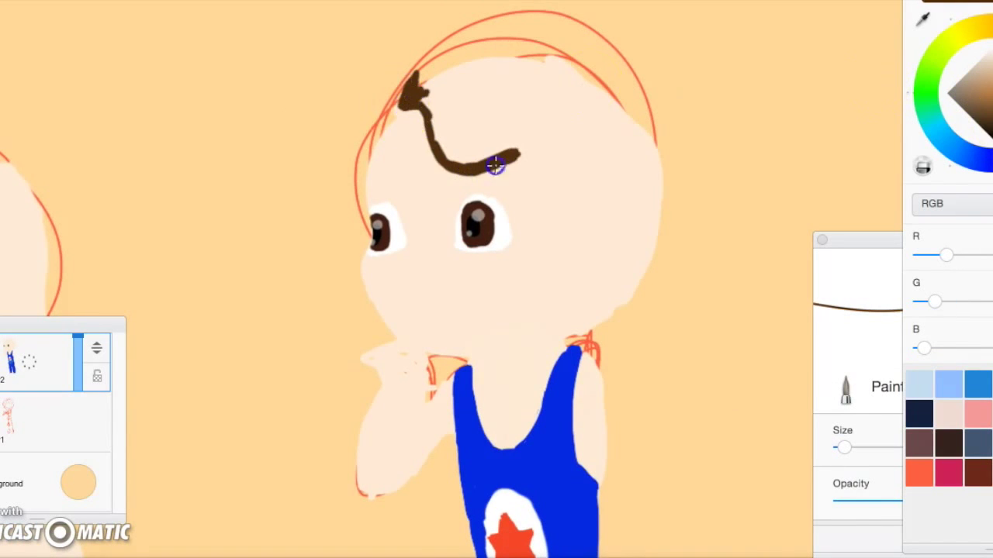
{"action": "mouse_move", "coordinate": [448, 59]}
{"action": "left_mouse_down"}
{"action": "mouse_move", "coordinate": [526, 158]}
{"action": "mouse_move", "coordinate": [570, 246]}
{"action": "mouse_move", "coordinate": [657, 251]}
{"action": "left_mouse_up"}
{"action": "mouse_move", "coordinate": [465, 85]}
{"action": "left_mouse_down"}
{"action": "mouse_move", "coordinate": [478, 156]}
{"action": "mouse_move", "coordinate": [520, 119]}
{"action": "mouse_move", "coordinate": [645, 165]}
{"action": "mouse_move", "coordinate": [553, 223]}
{"action": "mouse_move", "coordinate": [611, 290]}
{"action": "mouse_move", "coordinate": [642, 244]}
{"action": "mouse_move", "coordinate": [643, 278]}
{"action": "mouse_move", "coordinate": [627, 300]}
{"action": "mouse_move", "coordinate": [664, 291]}
{"action": "left_mouse_up"}
{"action": "key", "text": "e"}
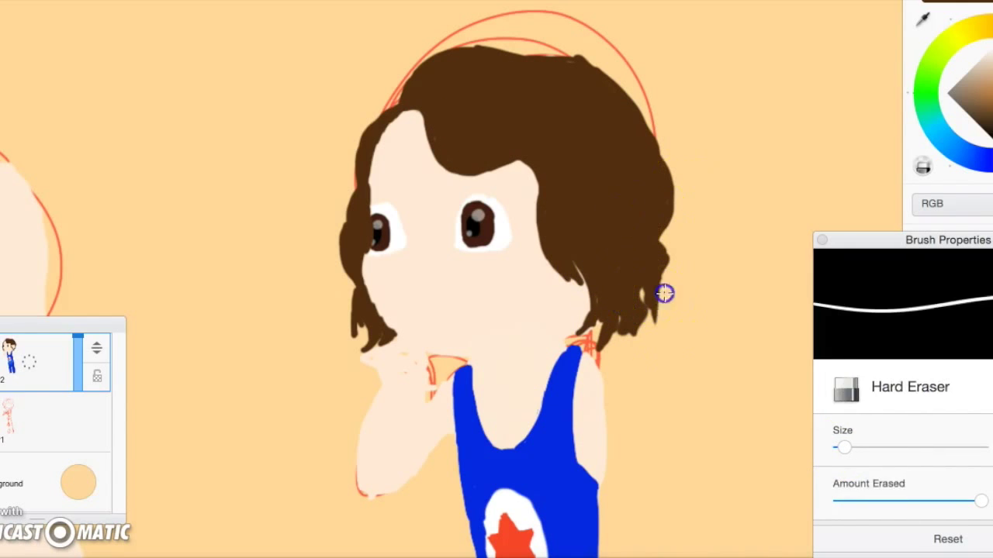
Step: Shade the taller figure's neck and forearm in darker skin tone and the blue outfit in darker and lighter blues
{"action": "key", "text": "b"}
{"action": "left_click_drag", "start_coordinate": [574, 346], "coordinate": [370, 493]}
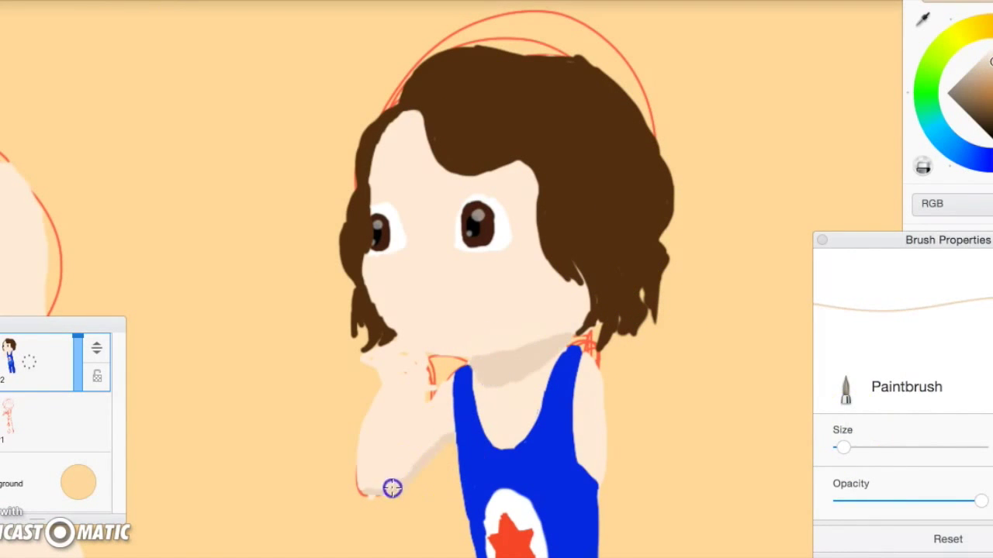
{"action": "left_click_drag", "start_coordinate": [532, 277], "coordinate": [490, 196]}
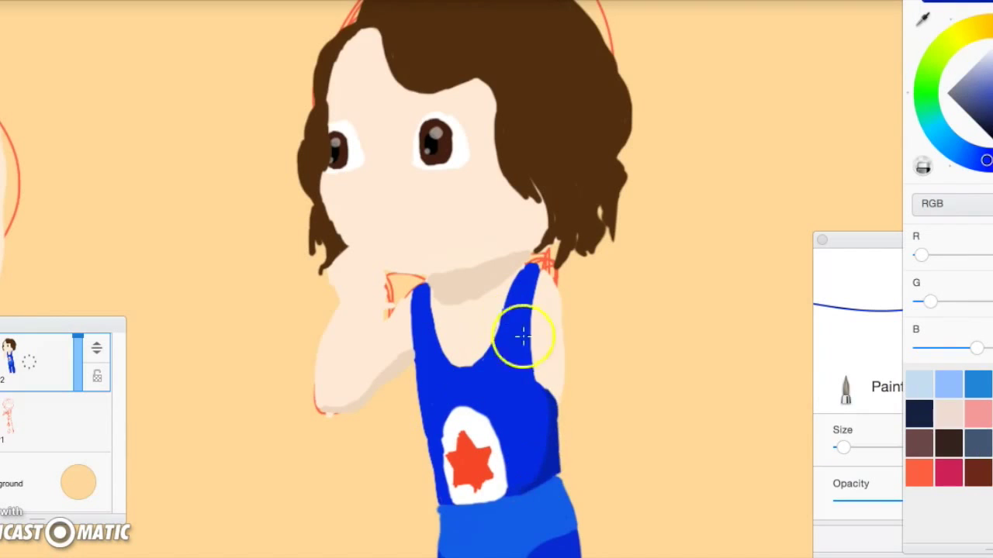
{"action": "left_click_drag", "start_coordinate": [559, 469], "coordinate": [521, 377]}
{"action": "mouse_move", "coordinate": [470, 469]}
{"action": "left_mouse_down"}
{"action": "mouse_move", "coordinate": [454, 461]}
{"action": "mouse_move", "coordinate": [450, 357]}
{"action": "left_mouse_up"}
{"action": "scroll", "coordinate": [505, 314], "scroll_direction": "down", "scroll_amount": 3}
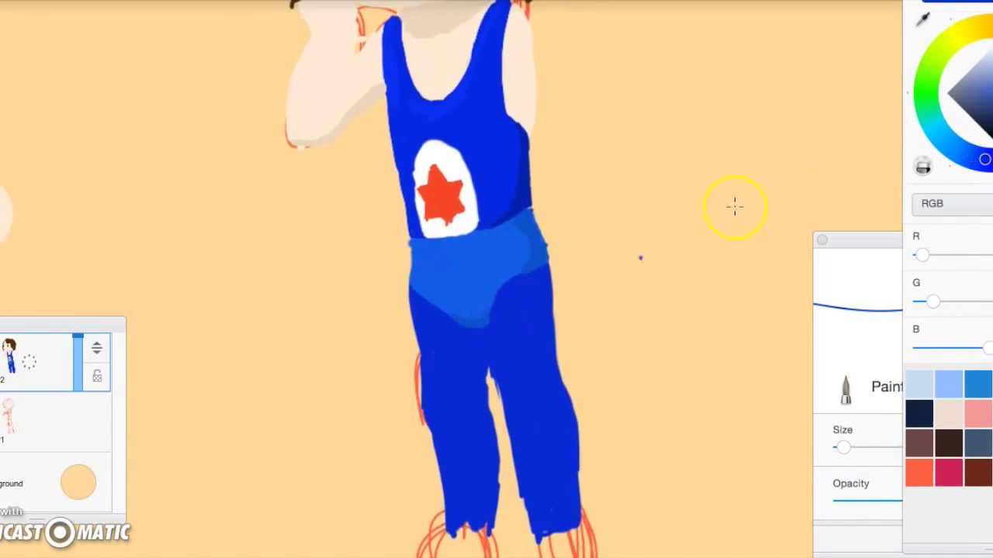
{"action": "left_click_drag", "start_coordinate": [503, 378], "coordinate": [481, 379]}
{"action": "left_click", "coordinate": [545, 277], "text": "alt"}
Step: Add peach blush, brown eyebrows, a black open mouth and extra brown hair strands around the taller figure's face
{"action": "scroll", "coordinate": [564, 442], "scroll_direction": "up", "scroll_amount": 3}
{"action": "left_click", "coordinate": [442, 160], "text": "alt"}
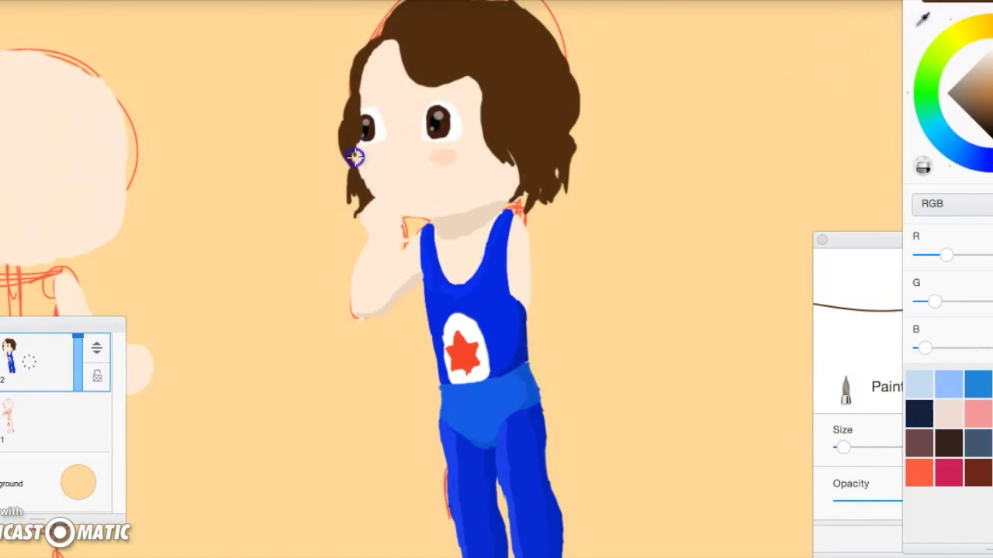
{"action": "scroll", "coordinate": [354, 156], "scroll_direction": "up", "scroll_amount": 2}
{"action": "mouse_move", "coordinate": [395, 247]}
{"action": "left_mouse_down"}
{"action": "mouse_move", "coordinate": [406, 259]}
{"action": "mouse_move", "coordinate": [425, 249]}
{"action": "left_mouse_up"}
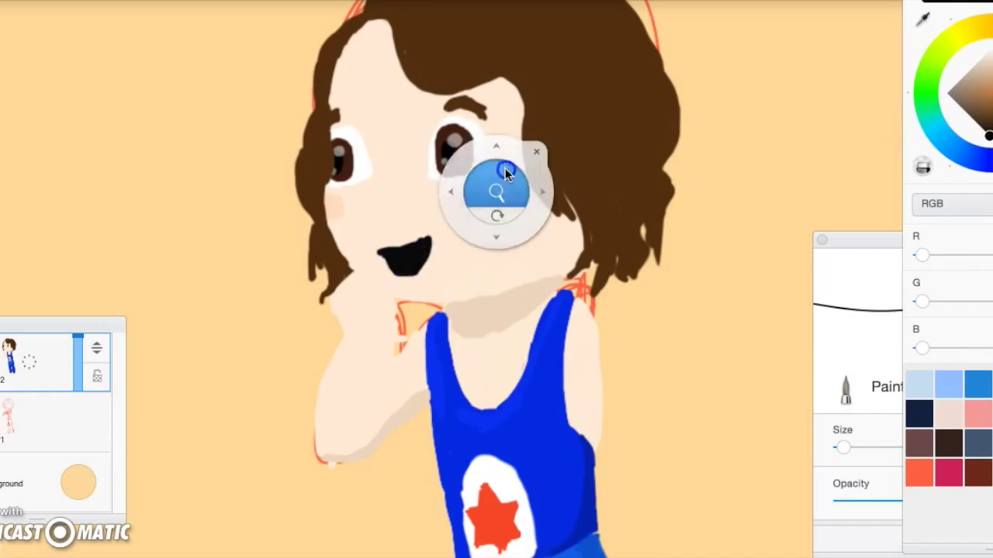
{"action": "left_click_drag", "start_coordinate": [505, 167], "coordinate": [468, 224]}
{"action": "left_click_drag", "start_coordinate": [540, 180], "coordinate": [536, 171]}
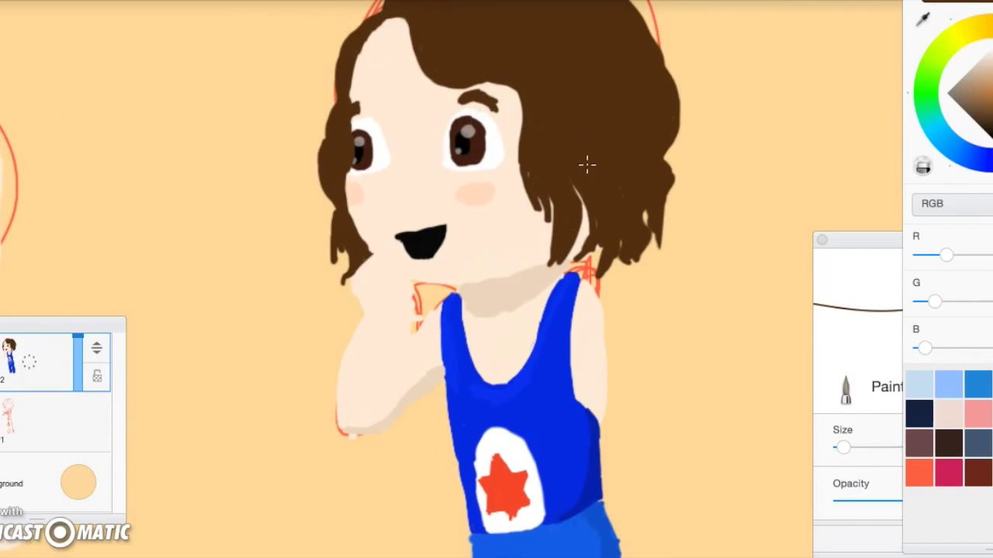
Step: Paint the taller figure's skin-coloured arm across the chest and shade beneath it
{"action": "scroll", "coordinate": [587, 164], "scroll_direction": "down", "scroll_amount": 2}
{"action": "left_click_drag", "start_coordinate": [466, 225], "coordinate": [525, 254]}
{"action": "mouse_move", "coordinate": [383, 173]}
{"action": "left_mouse_down"}
{"action": "mouse_move", "coordinate": [433, 265]}
{"action": "mouse_move", "coordinate": [508, 266]}
{"action": "left_mouse_up"}
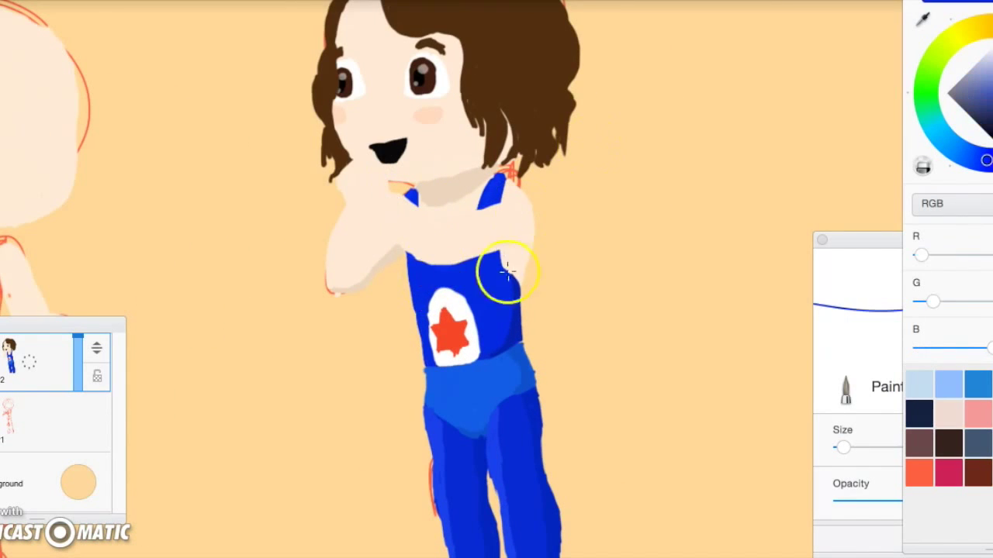
{"action": "scroll", "coordinate": [412, 227], "scroll_direction": "up", "scroll_amount": 1}
{"action": "left_click", "coordinate": [424, 195]}
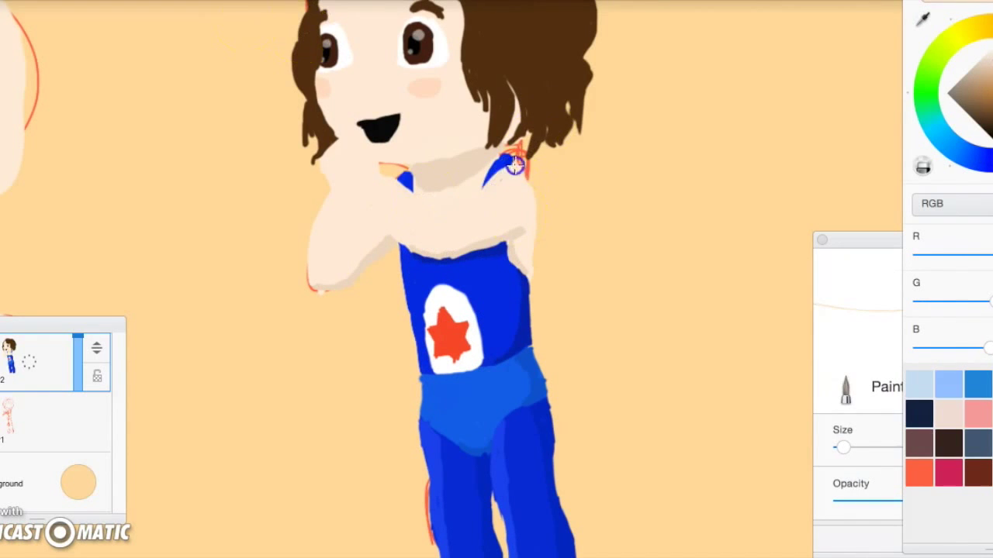
{"action": "scroll", "coordinate": [452, 201], "scroll_direction": "down", "scroll_amount": 2}
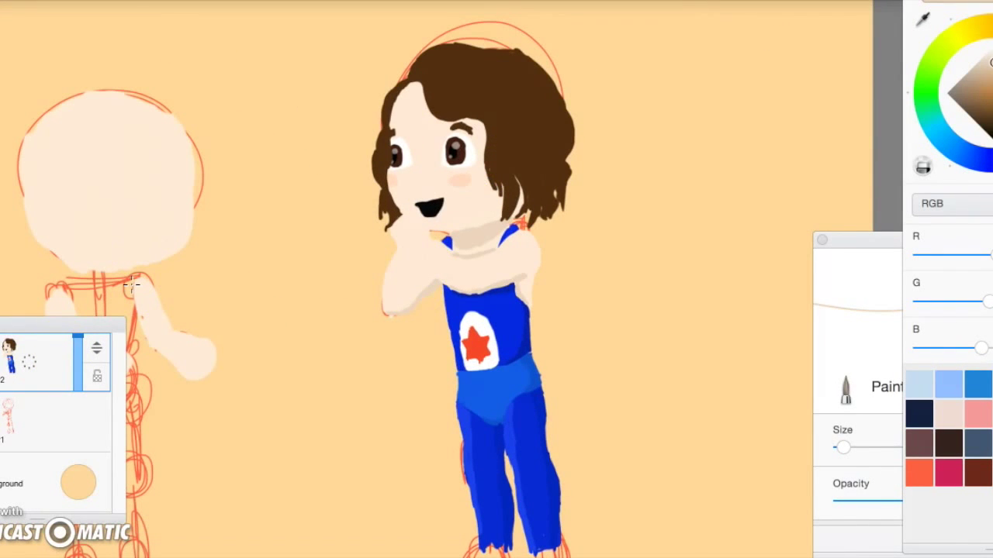
Step: Paint a black ninja hood over the shorter figure's head, leaving a skin-coloured opening for the eyes
{"action": "scroll", "coordinate": [346, 253], "scroll_direction": "left", "scroll_amount": 3}
{"action": "left_click", "coordinate": [246, 106]}
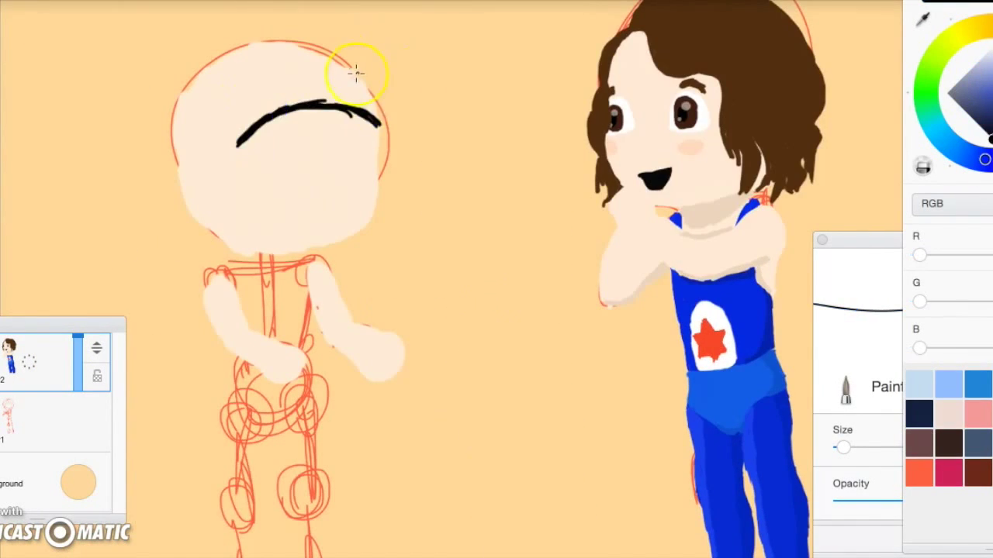
{"action": "left_click_drag", "start_coordinate": [235, 141], "coordinate": [378, 206]}
{"action": "mouse_move", "coordinate": [172, 135]}
{"action": "left_mouse_down"}
{"action": "mouse_move", "coordinate": [369, 89]}
{"action": "mouse_move", "coordinate": [296, 252]}
{"action": "mouse_move", "coordinate": [210, 277]}
{"action": "left_mouse_up"}
{"action": "scroll", "coordinate": [210, 276], "scroll_direction": "down", "scroll_amount": 3}
{"action": "mouse_move", "coordinate": [221, 155]}
{"action": "left_mouse_down"}
{"action": "mouse_move", "coordinate": [222, 287]}
{"action": "mouse_move", "coordinate": [349, 124]}
{"action": "left_mouse_up"}
{"action": "scroll", "coordinate": [307, 203], "scroll_direction": "up", "scroll_amount": 3}
{"action": "scroll", "coordinate": [307, 203], "scroll_direction": "up", "scroll_amount": 1}
{"action": "mouse_move", "coordinate": [307, 203]}
{"action": "left_mouse_down"}
{"action": "mouse_move", "coordinate": [277, 73]}
{"action": "mouse_move", "coordinate": [388, 199]}
{"action": "mouse_move", "coordinate": [355, 221]}
{"action": "mouse_move", "coordinate": [301, 43]}
{"action": "mouse_move", "coordinate": [213, 150]}
{"action": "left_mouse_up"}
Step: Erase the shorter figure's skin-coloured arms and paint its torso solid black
{"action": "key", "text": "e"}
{"action": "mouse_move", "coordinate": [294, 349]}
{"action": "left_mouse_down"}
{"action": "mouse_move", "coordinate": [348, 323]}
{"action": "mouse_move", "coordinate": [342, 295]}
{"action": "left_mouse_up"}
{"action": "key", "text": "b"}
{"action": "mouse_move", "coordinate": [232, 264]}
{"action": "left_mouse_down"}
{"action": "mouse_move", "coordinate": [223, 318]}
{"action": "mouse_move", "coordinate": [326, 257]}
{"action": "mouse_move", "coordinate": [346, 377]}
{"action": "left_mouse_up"}
{"action": "left_click", "coordinate": [258, 145], "text": "alt"}
{"action": "key", "text": "e"}
{"action": "key", "text": "b"}
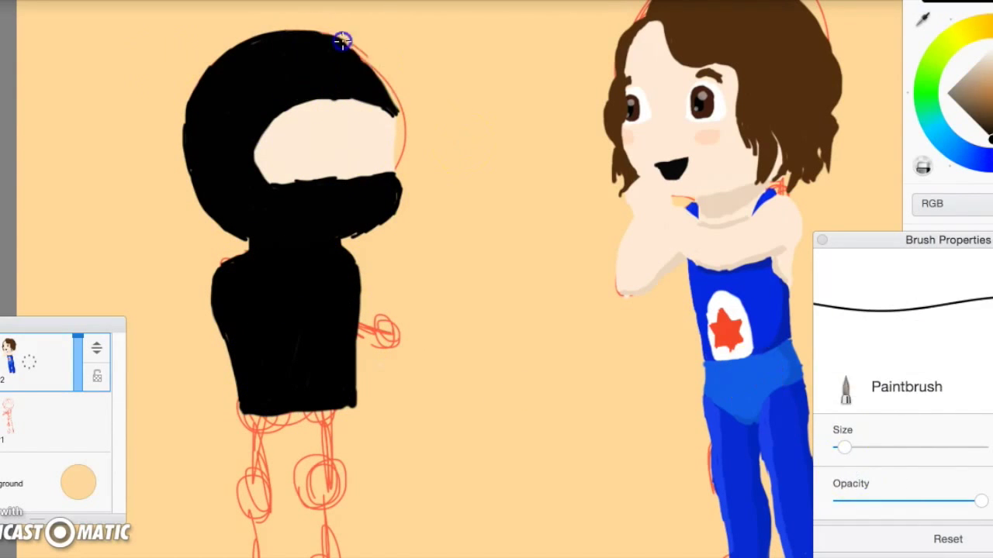
{"action": "left_click", "coordinate": [344, 38], "text": "alt"}
Step: Paint dark grey trousers on the hooded figure, from the waist down to the ankles
{"action": "scroll", "coordinate": [310, 233], "scroll_direction": "down", "scroll_amount": 2}
{"action": "left_click_drag", "start_coordinate": [353, 435], "coordinate": [247, 370]}
{"action": "scroll", "coordinate": [246, 371], "scroll_direction": "down", "scroll_amount": 2}
{"action": "left_click_drag", "start_coordinate": [242, 314], "coordinate": [302, 395]}
{"action": "mouse_move", "coordinate": [310, 476]}
{"action": "left_mouse_down"}
{"action": "mouse_move", "coordinate": [277, 395]}
{"action": "mouse_move", "coordinate": [317, 403]}
{"action": "mouse_move", "coordinate": [259, 357]}
{"action": "left_mouse_up"}
{"action": "scroll", "coordinate": [259, 357], "scroll_direction": "down", "scroll_amount": 3}
Step: Adjust the brush size and paint greyish-blue shoes on the taller figure
{"action": "left_click", "coordinate": [860, 452]}
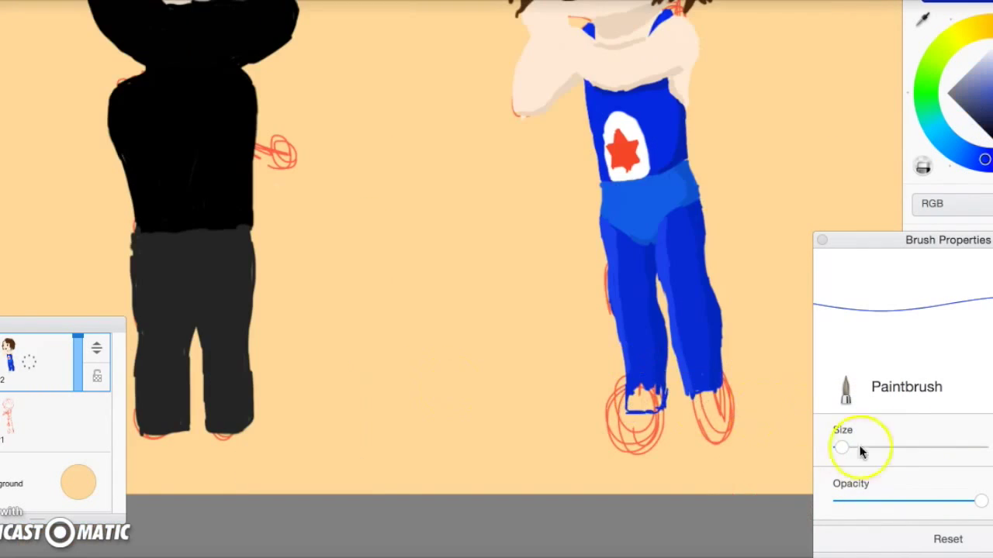
{"action": "scroll", "coordinate": [644, 384], "scroll_direction": "down", "scroll_amount": 2}
{"action": "left_click_drag", "start_coordinate": [611, 242], "coordinate": [644, 412]}
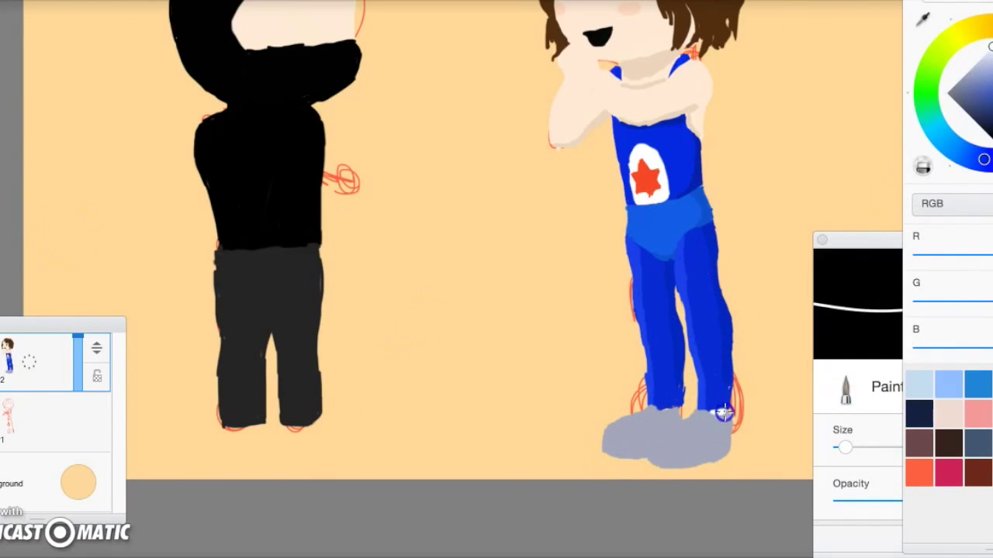
Step: Paint dark brown shoes with black soles on the hooded figure
{"action": "scroll", "coordinate": [722, 410], "scroll_direction": "down", "scroll_amount": 3}
{"action": "scroll", "coordinate": [341, 218], "scroll_direction": "up", "scroll_amount": 5}
{"action": "scroll", "coordinate": [374, 164], "scroll_direction": "down", "scroll_amount": 5}
{"action": "left_click_drag", "start_coordinate": [333, 531], "coordinate": [399, 525]}
{"action": "key", "text": "e"}
{"action": "key", "text": "b"}
{"action": "mouse_move", "coordinate": [248, 465]}
{"action": "left_mouse_down"}
{"action": "mouse_move", "coordinate": [305, 478]}
{"action": "mouse_move", "coordinate": [260, 460]}
{"action": "left_mouse_up"}
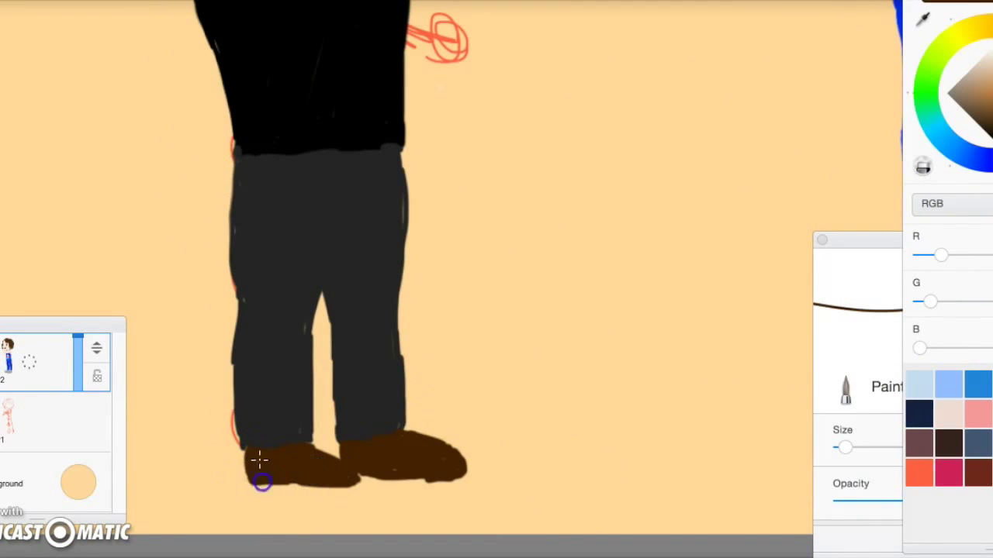
{"action": "left_click_drag", "start_coordinate": [378, 482], "coordinate": [464, 487]}
{"action": "scroll", "coordinate": [293, 460], "scroll_direction": "down", "scroll_amount": 2}
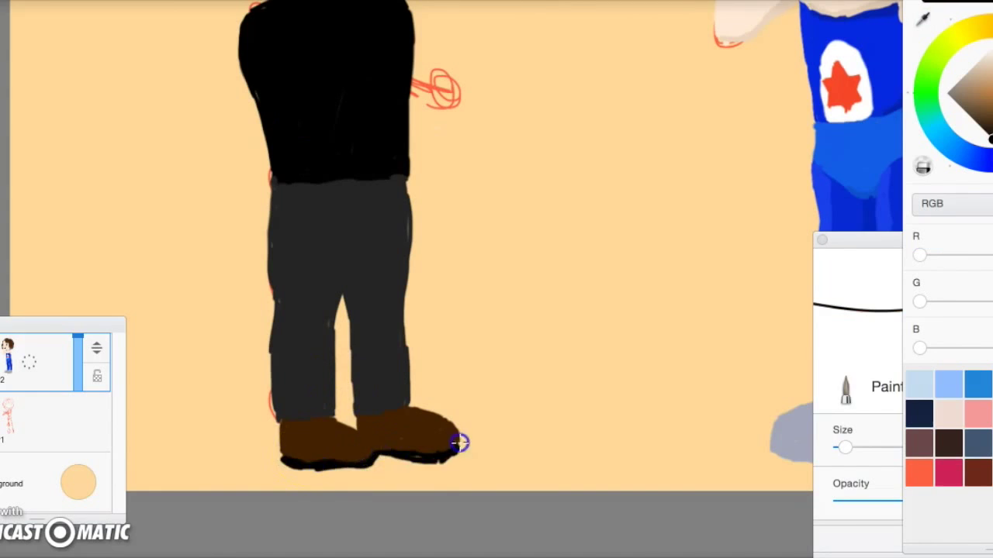
Step: Place the sketch layer above the colour layer and paint the hooded figure's black sleeve and skin-coloured hands
{"action": "scroll", "coordinate": [459, 442], "scroll_direction": "down", "scroll_amount": 3}
{"action": "key", "text": "e"}
{"action": "key", "text": "b"}
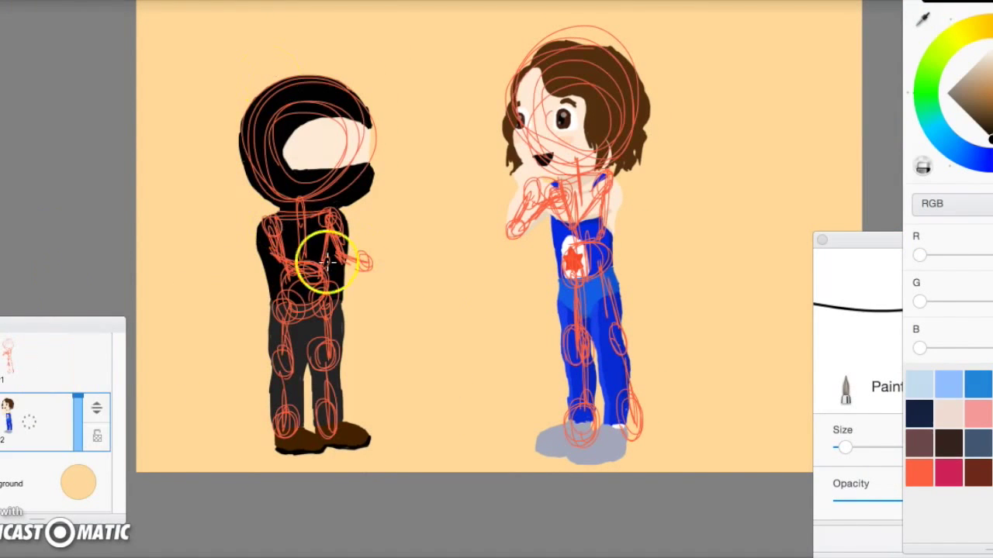
{"action": "left_click_drag", "start_coordinate": [357, 272], "coordinate": [401, 281]}
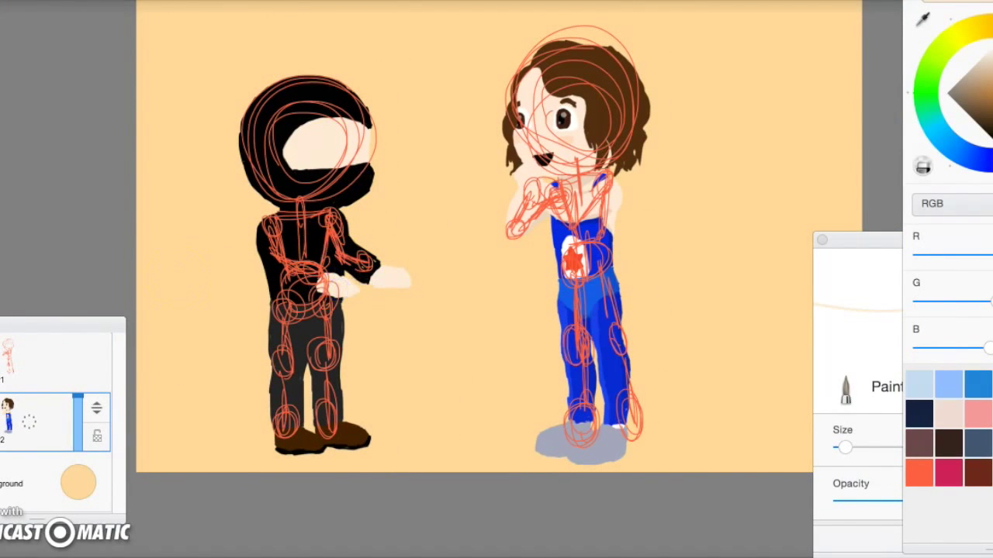
Step: Add a layer above the colour layer and outline the taller figure's hair locks with thin black lines
{"action": "left_click", "coordinate": [54, 416]}
{"action": "scroll", "coordinate": [471, 100], "scroll_direction": "up", "scroll_amount": 5}
{"action": "left_click_drag", "start_coordinate": [472, 87], "coordinate": [428, 155]}
{"action": "scroll", "coordinate": [353, 192], "scroll_direction": "up", "scroll_amount": 3}
{"action": "mouse_move", "coordinate": [353, 193]}
{"action": "left_mouse_down"}
{"action": "mouse_move", "coordinate": [335, 296]}
{"action": "mouse_move", "coordinate": [378, 129]}
{"action": "mouse_move", "coordinate": [367, 206]}
{"action": "mouse_move", "coordinate": [379, 398]}
{"action": "left_mouse_up"}
{"action": "scroll", "coordinate": [412, 88], "scroll_direction": "down", "scroll_amount": 2}
{"action": "scroll", "coordinate": [379, 398], "scroll_direction": "right", "scroll_amount": 3}
{"action": "left_click_drag", "start_coordinate": [372, 77], "coordinate": [461, 206]}
{"action": "mouse_move", "coordinate": [579, 278]}
{"action": "left_mouse_down"}
{"action": "mouse_move", "coordinate": [621, 452]}
{"action": "mouse_move", "coordinate": [560, 431]}
{"action": "mouse_move", "coordinate": [609, 286]}
{"action": "mouse_move", "coordinate": [613, 388]}
{"action": "left_mouse_up"}
{"action": "scroll", "coordinate": [576, 421], "scroll_direction": "down", "scroll_amount": 2}
{"action": "scroll", "coordinate": [621, 378], "scroll_direction": "down", "scroll_amount": 1}
{"action": "left_click_drag", "start_coordinate": [702, 308], "coordinate": [729, 392]}
{"action": "scroll", "coordinate": [691, 332], "scroll_direction": "down", "scroll_amount": 3}
Step: Complete the black hair outline and line the taller figure's eyebrows and eyes
{"action": "mouse_move", "coordinate": [170, 123]}
{"action": "left_mouse_down"}
{"action": "mouse_move", "coordinate": [476, 41]}
{"action": "mouse_move", "coordinate": [643, 168]}
{"action": "left_mouse_up"}
{"action": "scroll", "coordinate": [285, 164], "scroll_direction": "up", "scroll_amount": 3}
{"action": "mouse_move", "coordinate": [286, 164]}
{"action": "left_mouse_down"}
{"action": "mouse_move", "coordinate": [272, 473]}
{"action": "mouse_move", "coordinate": [291, 504]}
{"action": "left_mouse_up"}
{"action": "scroll", "coordinate": [348, 186], "scroll_direction": "down", "scroll_amount": 2}
{"action": "left_click_drag", "start_coordinate": [306, 185], "coordinate": [367, 248]}
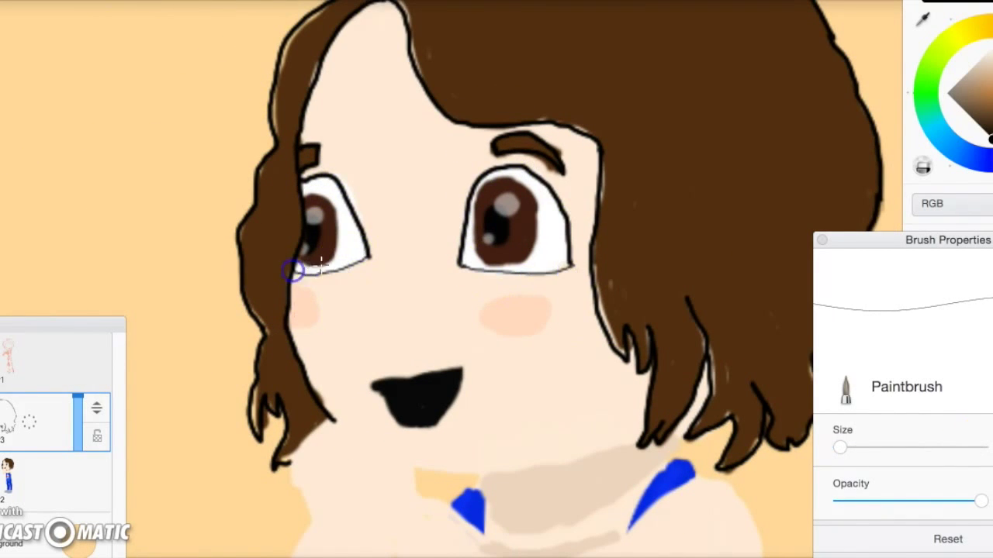
Step: Outline the taller figure's jawline, shoulder and outer upper arm in black
{"action": "scroll", "coordinate": [519, 183], "scroll_direction": "down", "scroll_amount": 3}
{"action": "left_click_drag", "start_coordinate": [387, 284], "coordinate": [663, 245]}
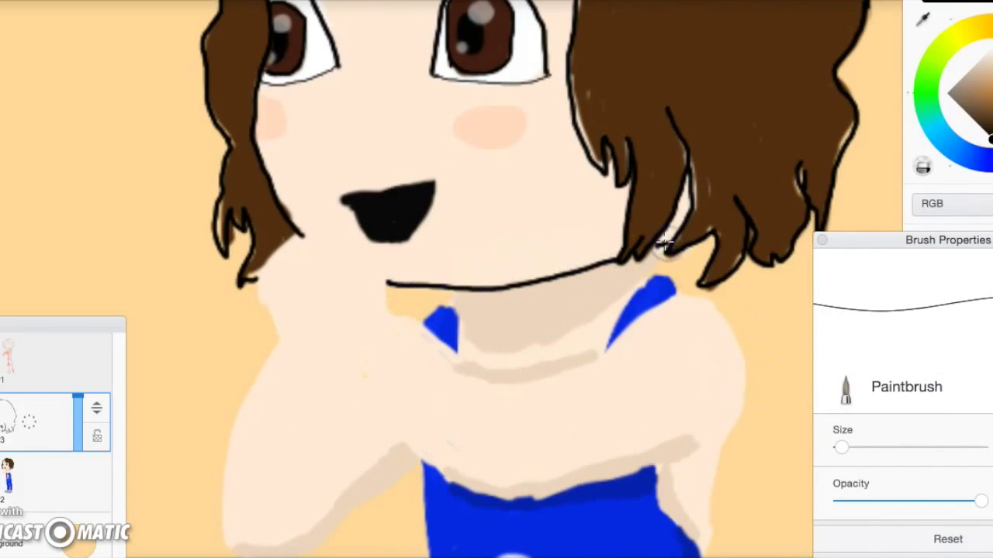
{"action": "left_click_drag", "start_coordinate": [682, 289], "coordinate": [734, 421]}
Step: Outline the sides and waist of the taller figure's blue top and the edges of the lighter blue briefs
{"action": "scroll", "coordinate": [295, 261], "scroll_direction": "down", "scroll_amount": 3}
{"action": "left_click_drag", "start_coordinate": [298, 376], "coordinate": [314, 426]}
{"action": "scroll", "coordinate": [306, 337], "scroll_direction": "down", "scroll_amount": 2}
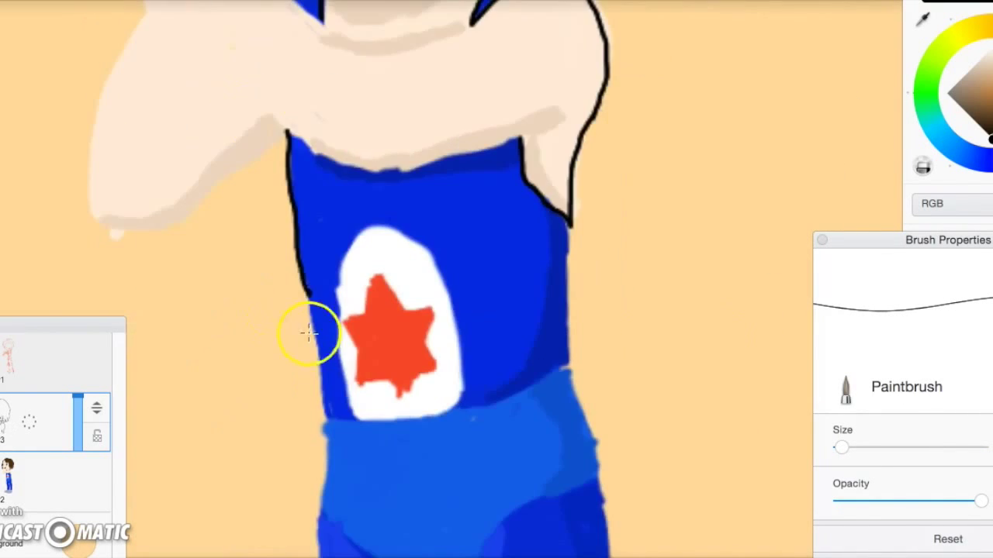
{"action": "left_click_drag", "start_coordinate": [310, 295], "coordinate": [334, 424]}
{"action": "scroll", "coordinate": [471, 363], "scroll_direction": "up", "scroll_amount": 3}
{"action": "scroll", "coordinate": [471, 363], "scroll_direction": "down", "scroll_amount": 3}
{"action": "left_click_drag", "start_coordinate": [368, 337], "coordinate": [592, 385]}
{"action": "scroll", "coordinate": [591, 385], "scroll_direction": "down", "scroll_amount": 2}
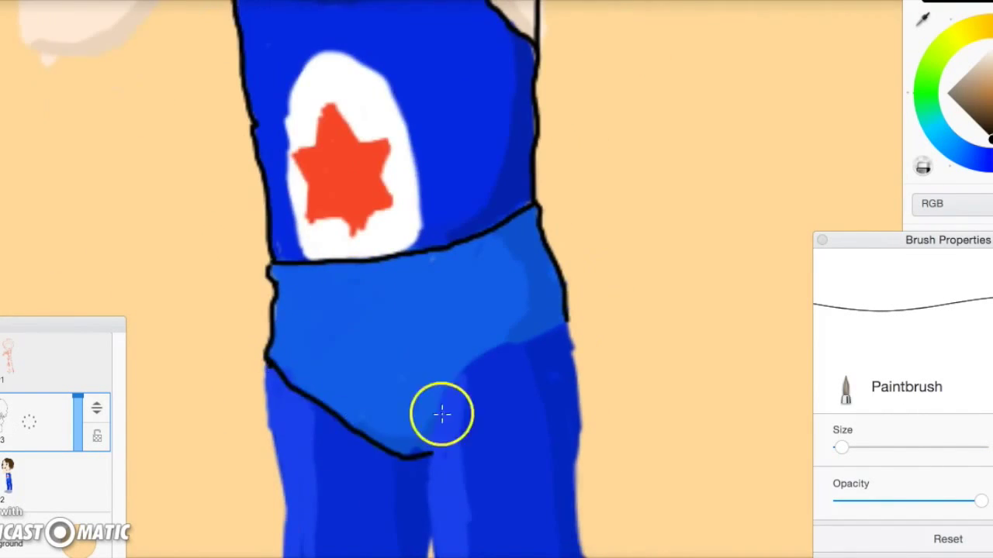
{"action": "left_click_drag", "start_coordinate": [422, 450], "coordinate": [570, 318]}
Step: Outline the taller figure's left-hand trouser leg in black, including its inner edge and hem
{"action": "scroll", "coordinate": [308, 231], "scroll_direction": "down", "scroll_amount": 2}
{"action": "left_click_drag", "start_coordinate": [309, 230], "coordinate": [325, 411]}
{"action": "scroll", "coordinate": [443, 213], "scroll_direction": "down", "scroll_amount": 3}
{"action": "left_click_drag", "start_coordinate": [311, 248], "coordinate": [295, 423]}
{"action": "scroll", "coordinate": [295, 423], "scroll_direction": "down", "scroll_amount": 3}
{"action": "left_click_drag", "start_coordinate": [384, 124], "coordinate": [383, 199]}
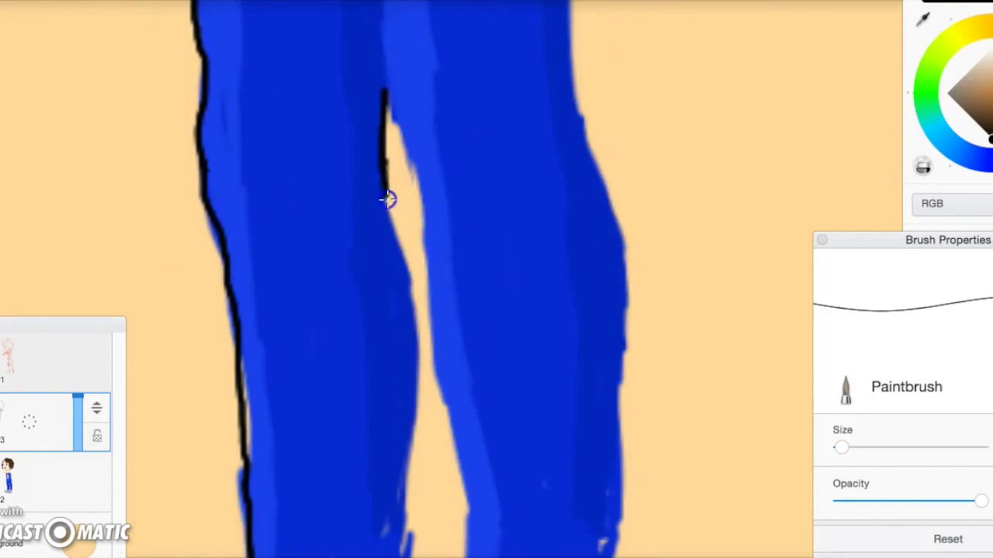
{"action": "scroll", "coordinate": [383, 199], "scroll_direction": "down", "scroll_amount": 2}
{"action": "left_click_drag", "start_coordinate": [307, 312], "coordinate": [373, 332]}
Step: Outline both edges and the hem of the taller figure's right-hand trouser leg in black
{"action": "scroll", "coordinate": [373, 332], "scroll_direction": "up", "scroll_amount": 2}
{"action": "left_click_drag", "start_coordinate": [388, 144], "coordinate": [452, 532]}
{"action": "left_click_drag", "start_coordinate": [504, 74], "coordinate": [540, 406]}
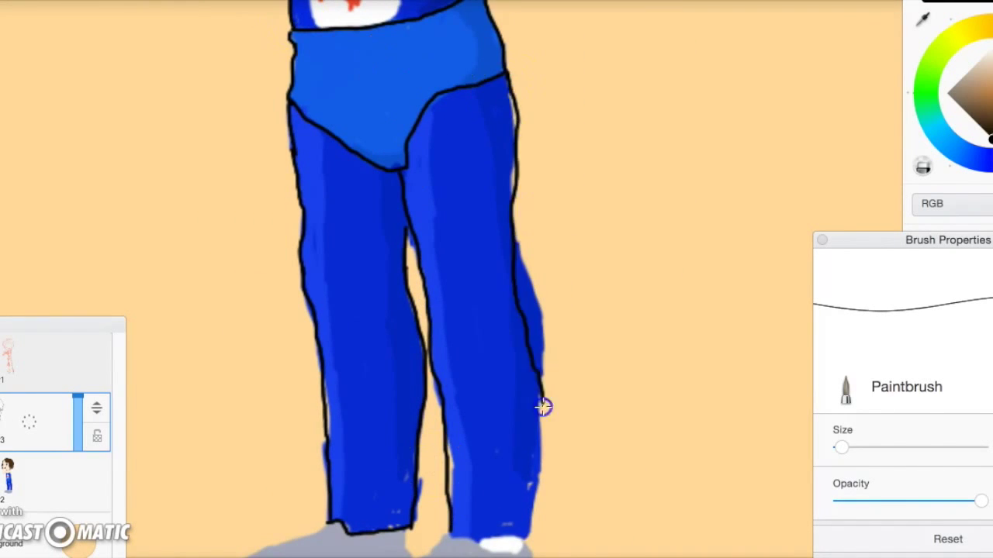
{"action": "scroll", "coordinate": [541, 406], "scroll_direction": "down", "scroll_amount": 2}
{"action": "left_click_drag", "start_coordinate": [508, 225], "coordinate": [497, 333]}
{"action": "left_click_drag", "start_coordinate": [417, 375], "coordinate": [487, 391]}
Step: Outline the taller figure's folded arms and the hand under the chin in black
{"action": "scroll", "coordinate": [487, 392], "scroll_direction": "up", "scroll_amount": 3}
{"action": "scroll", "coordinate": [461, 232], "scroll_direction": "up", "scroll_amount": 4}
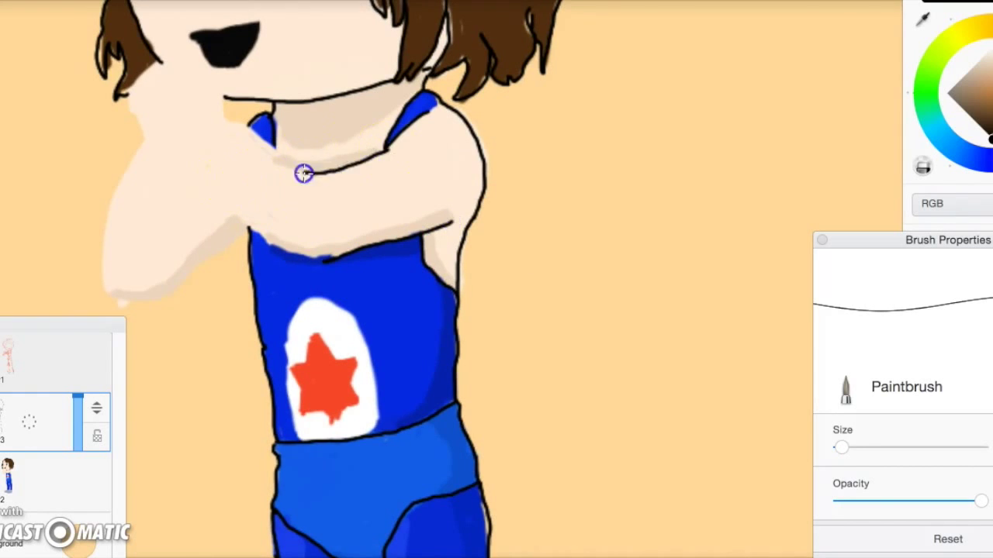
{"action": "scroll", "coordinate": [180, 178], "scroll_direction": "up", "scroll_amount": 2}
{"action": "left_click_drag", "start_coordinate": [163, 147], "coordinate": [180, 200]}
{"action": "scroll", "coordinate": [187, 201], "scroll_direction": "up", "scroll_amount": 2}
{"action": "left_click_drag", "start_coordinate": [194, 77], "coordinate": [281, 158]}
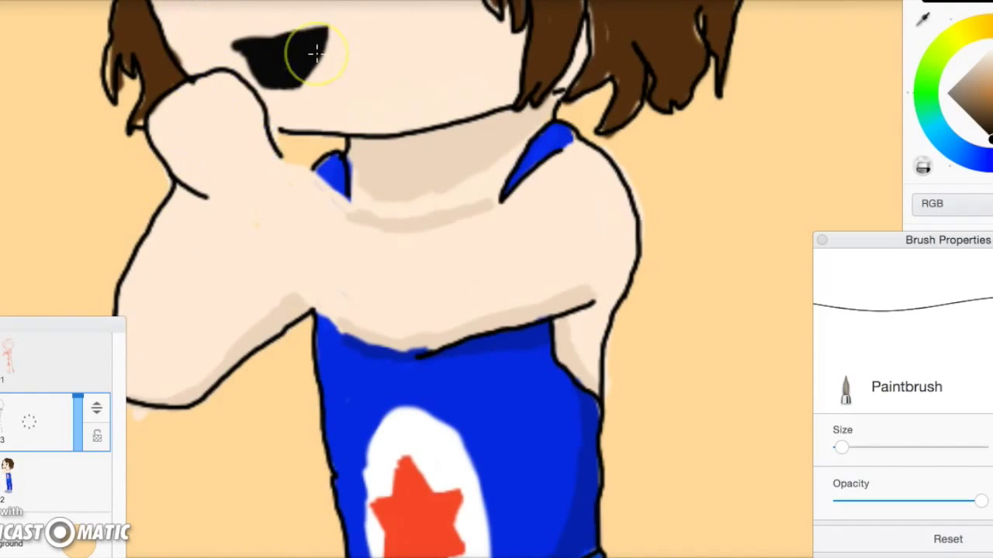
{"action": "scroll", "coordinate": [382, 227], "scroll_direction": "down", "scroll_amount": 4}
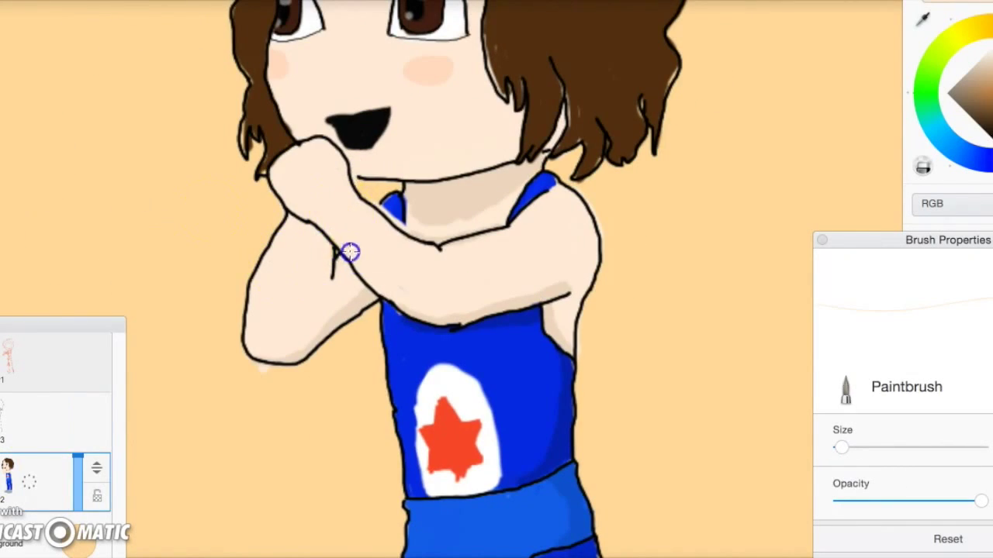
Step: Fill the gaps along the taller figure's folded arms with skin colour and erase the excess around their outlines
{"action": "scroll", "coordinate": [325, 249], "scroll_direction": "up", "scroll_amount": 1}
{"action": "left_click_drag", "start_coordinate": [333, 226], "coordinate": [388, 310]}
{"action": "left_click", "coordinate": [433, 458]}
{"action": "key", "text": "e"}
{"action": "left_click", "coordinate": [365, 288]}
{"action": "scroll", "coordinate": [410, 298], "scroll_direction": "up", "scroll_amount": 3}
{"action": "key", "text": "b"}
Step: Clean up the taller figure's blue shoulder straps and the upper edge of the top so the colour meets the outline
{"action": "left_click", "coordinate": [49, 472]}
{"action": "key", "text": "e"}
{"action": "left_click", "coordinate": [458, 69]}
{"action": "key", "text": "b"}
{"action": "left_click_drag", "start_coordinate": [457, 71], "coordinate": [466, 94]}
{"action": "key", "text": "e"}
{"action": "left_click", "coordinate": [508, 330]}
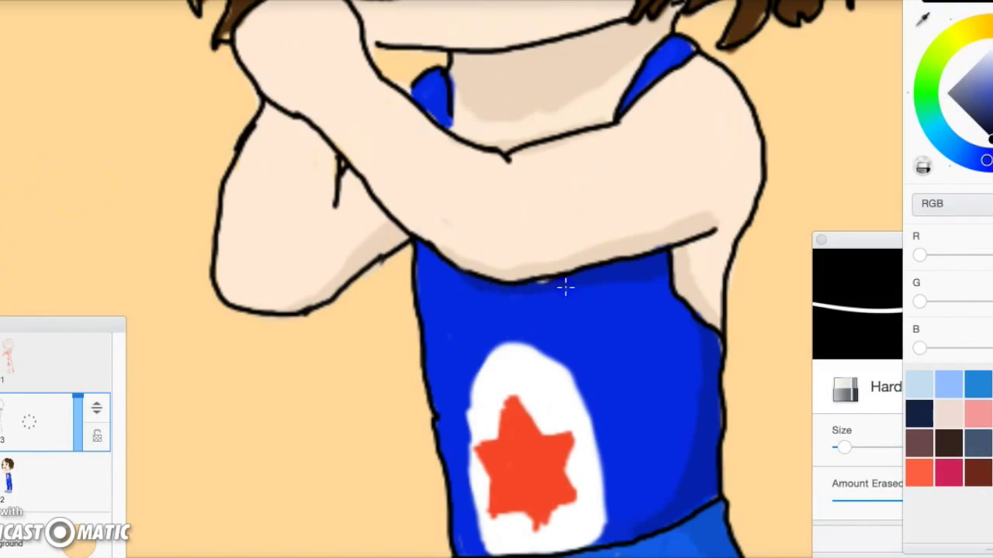
{"action": "key", "text": "b"}
{"action": "left_click", "coordinate": [647, 278]}
Step: Touch up the blue on the taller figure's clothes along the outlines and erase the colour spilling past them
{"action": "scroll", "coordinate": [691, 47], "scroll_direction": "down", "scroll_amount": 3}
{"action": "key", "text": "e"}
{"action": "key", "text": "b"}
{"action": "left_click", "coordinate": [538, 370]}
{"action": "left_click", "coordinate": [454, 443]}
{"action": "key", "text": "e"}
{"action": "left_click", "coordinate": [452, 290]}
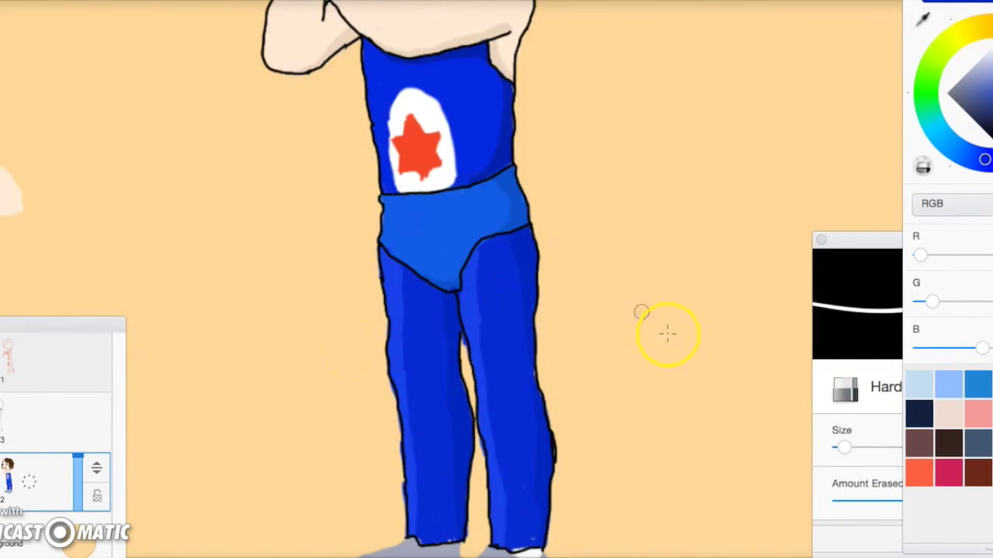
Step: Outline the white oval and red star on the blue top in thin black and fill the star's gaps with red
{"action": "key", "text": "b"}
{"action": "scroll", "coordinate": [457, 288], "scroll_direction": "up", "scroll_amount": 2}
{"action": "left_click", "coordinate": [380, 277]}
{"action": "scroll", "coordinate": [439, 327], "scroll_direction": "up", "scroll_amount": 2}
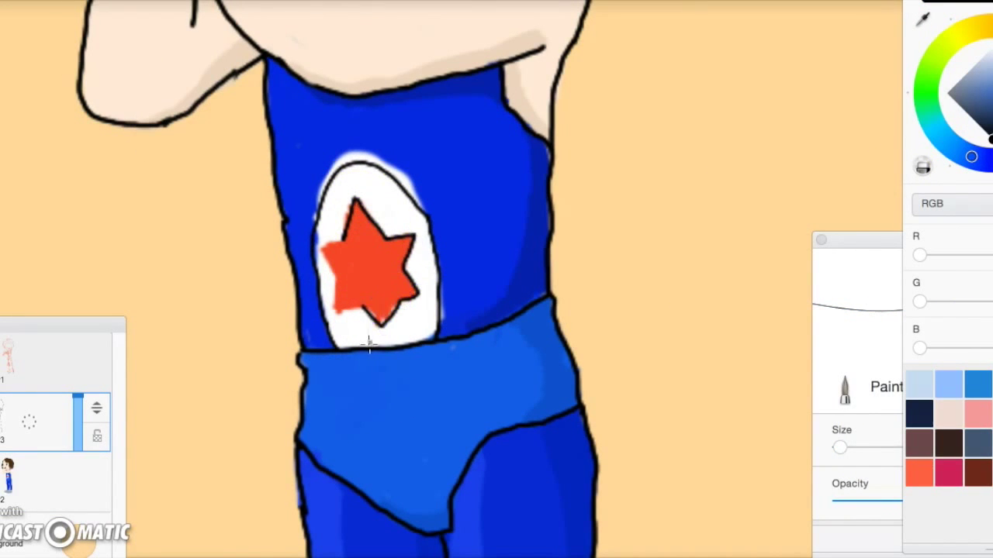
{"action": "key", "text": "ctrl+z"}
{"action": "key", "text": "e"}
{"action": "key", "text": "ctrl+z"}
{"action": "key", "text": "b"}
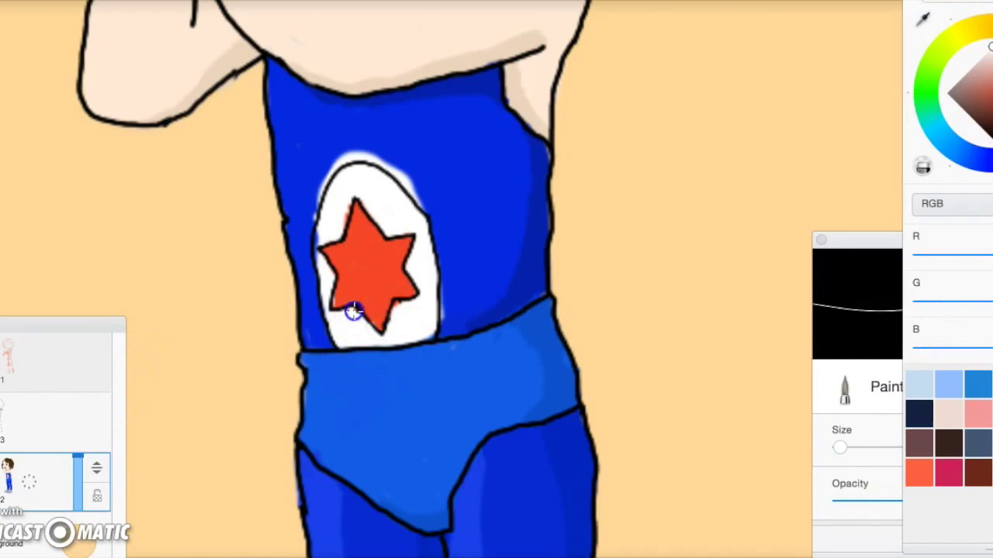
{"action": "scroll", "coordinate": [355, 203], "scroll_direction": "down", "scroll_amount": 1}
{"action": "scroll", "coordinate": [355, 202], "scroll_direction": "down", "scroll_amount": 3}
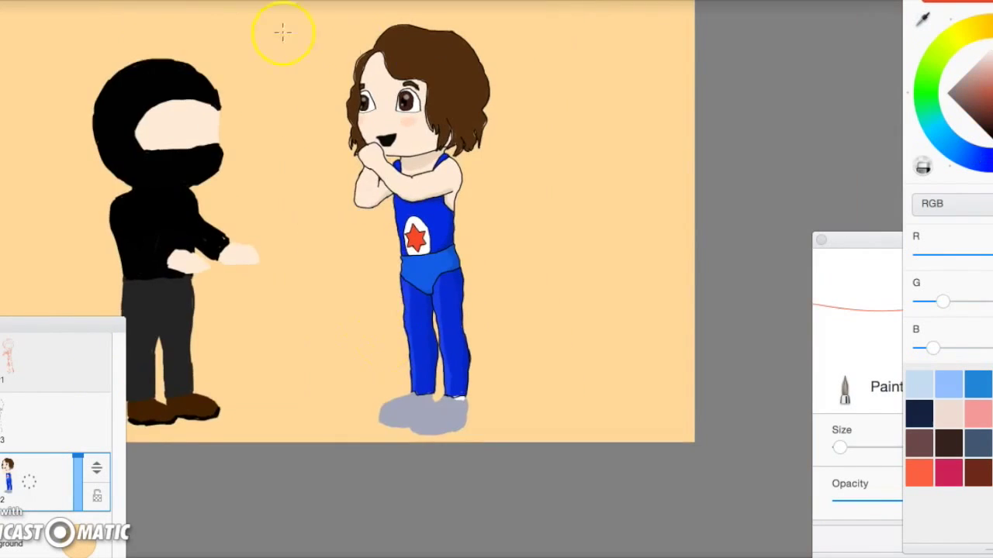
Step: Fill the light gaps between the taller figure's brown hair and its black outline with brown
{"action": "scroll", "coordinate": [449, 156], "scroll_direction": "up", "scroll_amount": 4}
{"action": "scroll", "coordinate": [398, 269], "scroll_direction": "up", "scroll_amount": 2}
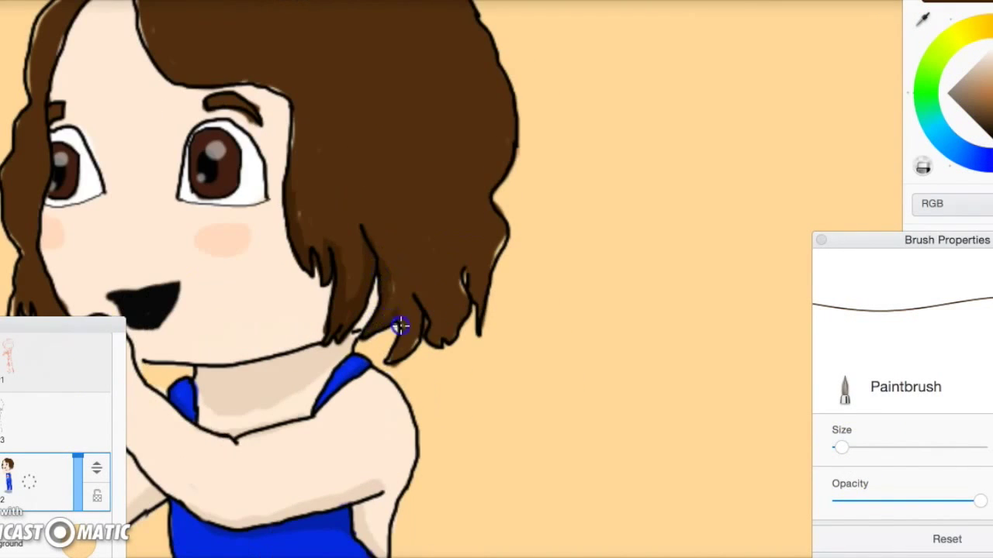
{"action": "scroll", "coordinate": [396, 291], "scroll_direction": "up", "scroll_amount": 3}
{"action": "scroll", "coordinate": [89, 126], "scroll_direction": "left", "scroll_amount": 3}
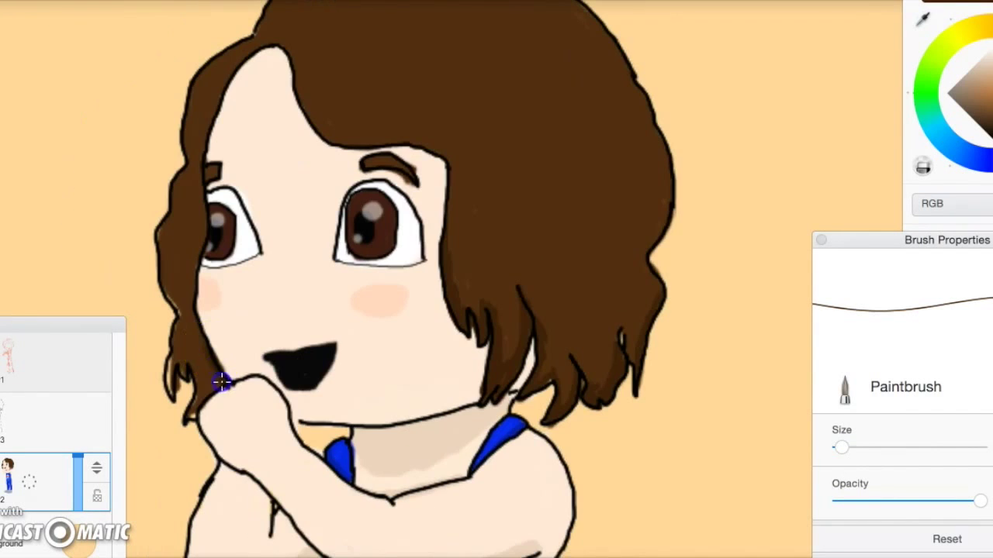
{"action": "scroll", "coordinate": [232, 81], "scroll_direction": "down", "scroll_amount": 3}
Step: Paint lighter brown highlights and darker brown shading strokes across the taller figure's hair
{"action": "left_click_drag", "start_coordinate": [333, 86], "coordinate": [408, 129]}
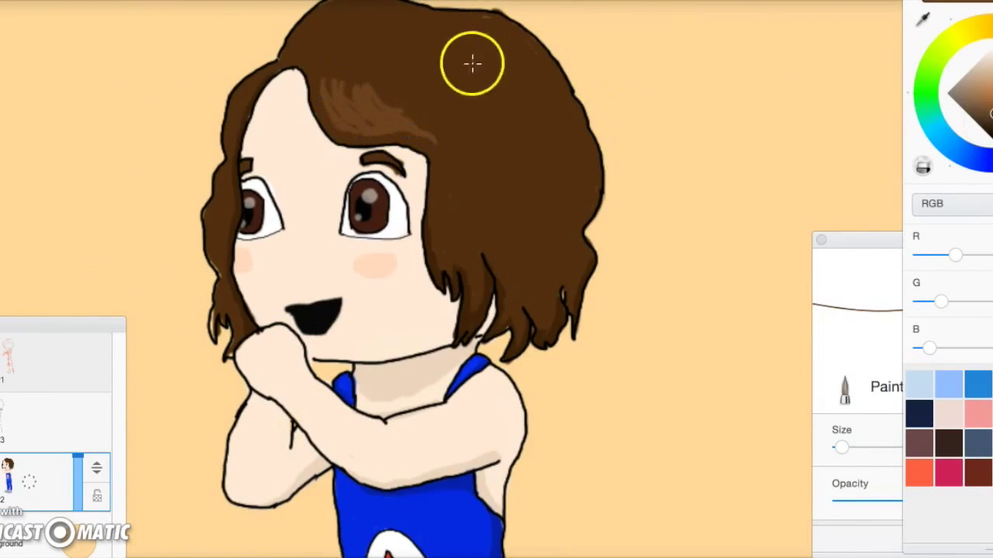
{"action": "scroll", "coordinate": [320, 103], "scroll_direction": "up", "scroll_amount": 3}
{"action": "mouse_move", "coordinate": [558, 209]}
{"action": "left_mouse_down"}
{"action": "mouse_move", "coordinate": [484, 277]}
{"action": "mouse_move", "coordinate": [546, 302]}
{"action": "left_mouse_up"}
{"action": "scroll", "coordinate": [454, 249], "scroll_direction": "up", "scroll_amount": 2}
{"action": "left_click_drag", "start_coordinate": [543, 194], "coordinate": [517, 215]}
Step: Outline the taller figure's open mouth in black and paint its inside dark purple with a lighter purple tongue
{"action": "left_click", "coordinate": [39, 423]}
{"action": "scroll", "coordinate": [226, 277], "scroll_direction": "up", "scroll_amount": 4}
{"action": "left_click_drag", "start_coordinate": [226, 277], "coordinate": [268, 233]}
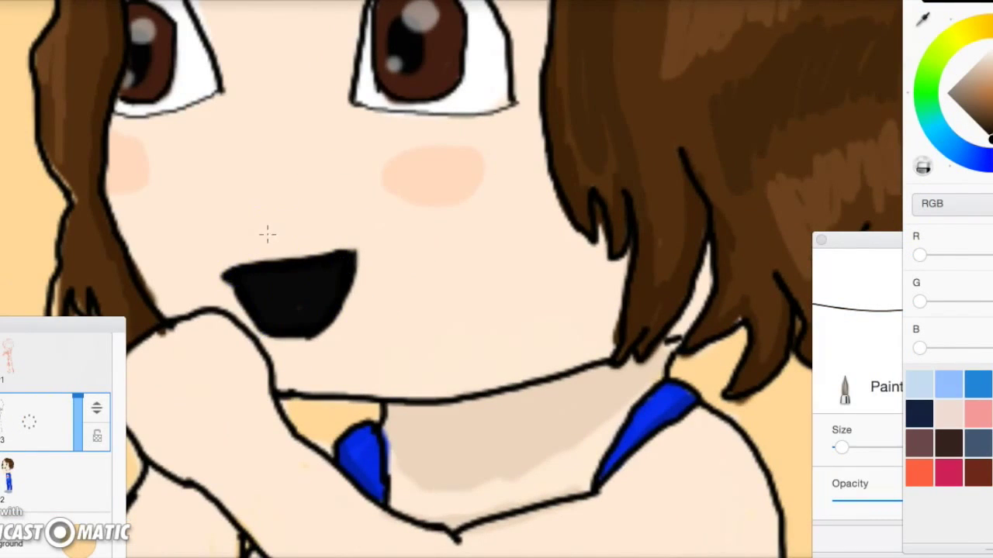
{"action": "left_click", "coordinate": [39, 481]}
{"action": "left_click_drag", "start_coordinate": [338, 263], "coordinate": [270, 281]}
{"action": "left_click_drag", "start_coordinate": [295, 325], "coordinate": [310, 298]}
{"action": "scroll", "coordinate": [721, 151], "scroll_direction": "down", "scroll_amount": 2}
{"action": "left_click", "coordinate": [39, 422]}
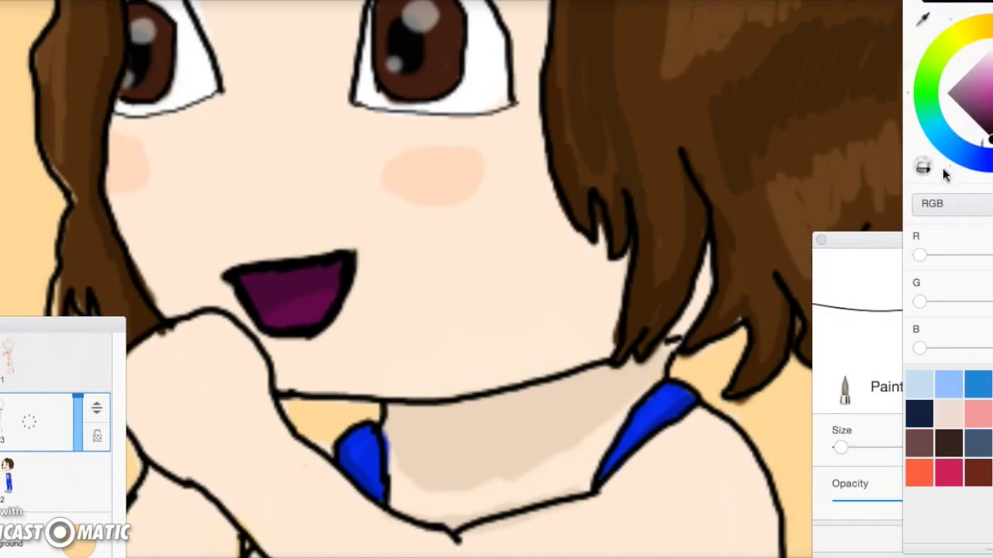
Step: Outline the taller figure's two grey shoes in black on the line layer
{"action": "scroll", "coordinate": [370, 348], "scroll_direction": "down", "scroll_amount": 4}
{"action": "scroll", "coordinate": [370, 349], "scroll_direction": "up", "scroll_amount": 6}
{"action": "mouse_move", "coordinate": [438, 260]}
{"action": "left_mouse_down"}
{"action": "mouse_move", "coordinate": [334, 341]}
{"action": "mouse_move", "coordinate": [628, 275]}
{"action": "left_mouse_up"}
{"action": "scroll", "coordinate": [203, 260], "scroll_direction": "down", "scroll_amount": 3}
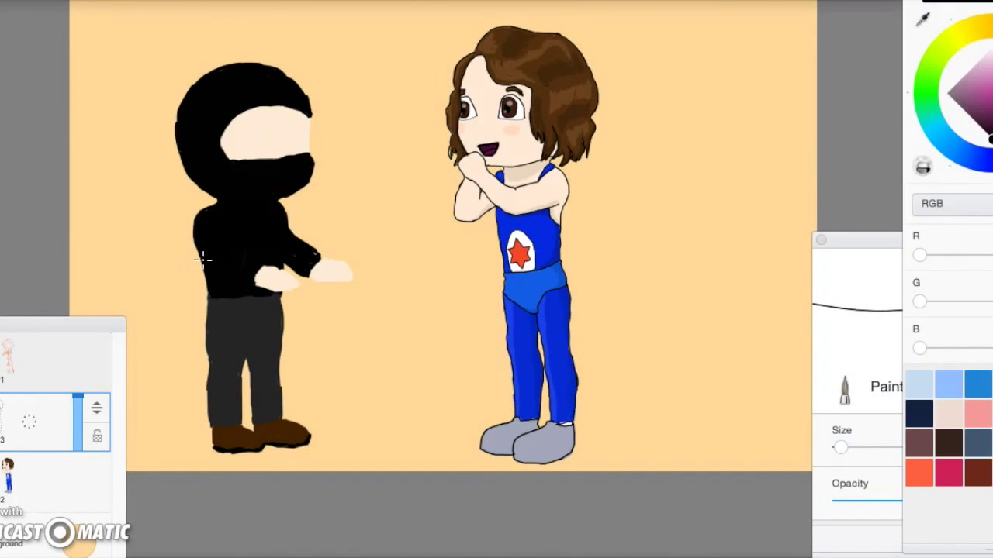
Step: Try painting two white eye shapes in the ninja's face opening on the line layer
{"action": "scroll", "coordinate": [204, 260], "scroll_direction": "up", "scroll_amount": 5}
{"action": "left_click_drag", "start_coordinate": [233, 155], "coordinate": [256, 182]}
{"action": "left_click_drag", "start_coordinate": [326, 186], "coordinate": [357, 233]}
{"action": "left_click", "coordinate": [834, 453]}
{"action": "left_click_drag", "start_coordinate": [828, 459], "coordinate": [833, 459]}
{"action": "mouse_move", "coordinate": [240, 213]}
{"action": "left_mouse_down"}
{"action": "mouse_move", "coordinate": [350, 204]}
{"action": "mouse_move", "coordinate": [344, 243]}
{"action": "mouse_move", "coordinate": [222, 162]}
{"action": "mouse_move", "coordinate": [357, 143]}
{"action": "left_mouse_up"}
{"action": "left_click", "coordinate": [948, 109]}
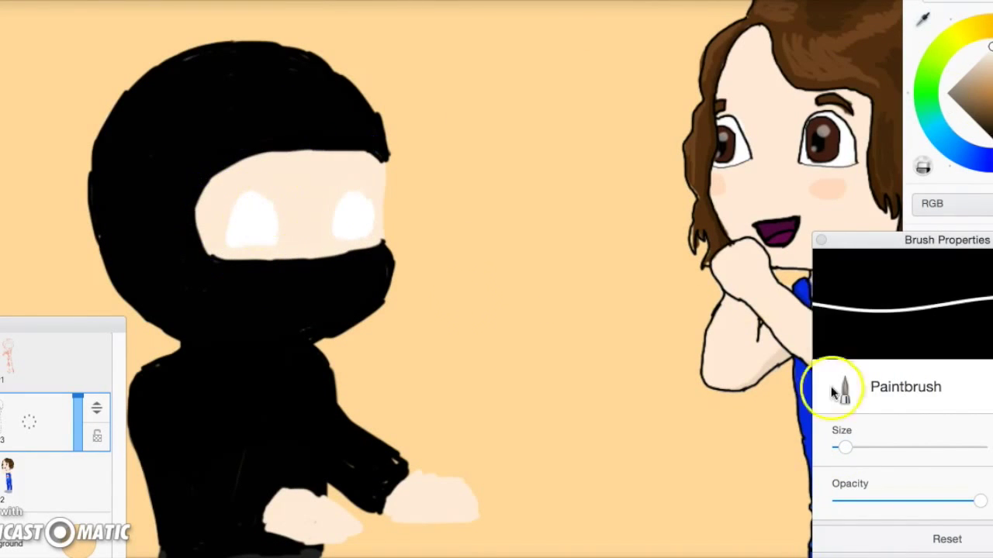
Step: Try painting blue-grey irises inside the ninja's white eye shapes with a smaller brush
{"action": "key", "text": "bracketleft"}
{"action": "scroll", "coordinate": [371, 219], "scroll_direction": "up", "scroll_amount": 3}
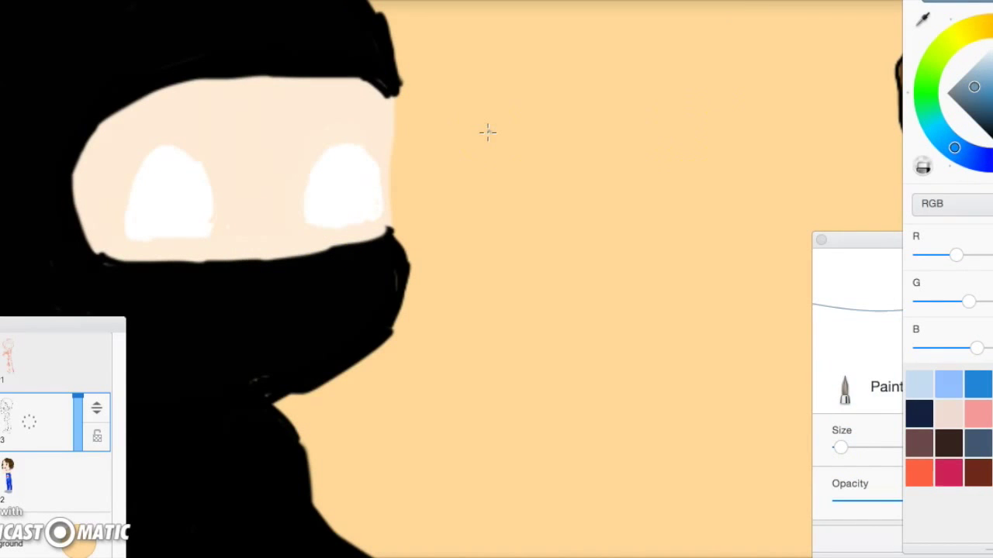
{"action": "left_click_drag", "start_coordinate": [171, 167], "coordinate": [174, 221]}
{"action": "left_click_drag", "start_coordinate": [338, 175], "coordinate": [349, 163]}
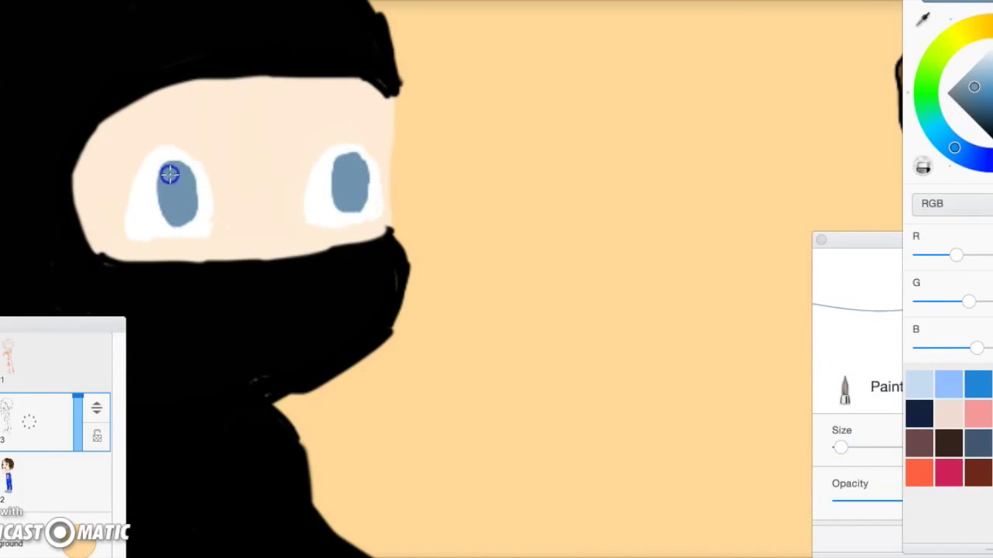
Step: Erase the ninja's eyes and extend the black hood around the outer side of the face opening
{"action": "scroll", "coordinate": [163, 200], "scroll_direction": "down", "scroll_amount": 3}
{"action": "scroll", "coordinate": [372, 176], "scroll_direction": "up", "scroll_amount": 3}
{"action": "left_click", "coordinate": [419, 198]}
{"action": "scroll", "coordinate": [419, 198], "scroll_direction": "down", "scroll_amount": 3}
{"action": "key", "text": "e"}
{"action": "mouse_move", "coordinate": [362, 166]}
{"action": "left_mouse_down"}
{"action": "mouse_move", "coordinate": [374, 198]}
{"action": "mouse_move", "coordinate": [321, 197]}
{"action": "left_mouse_up"}
{"action": "key", "text": "b"}
{"action": "scroll", "coordinate": [412, 179], "scroll_direction": "up", "scroll_amount": 2}
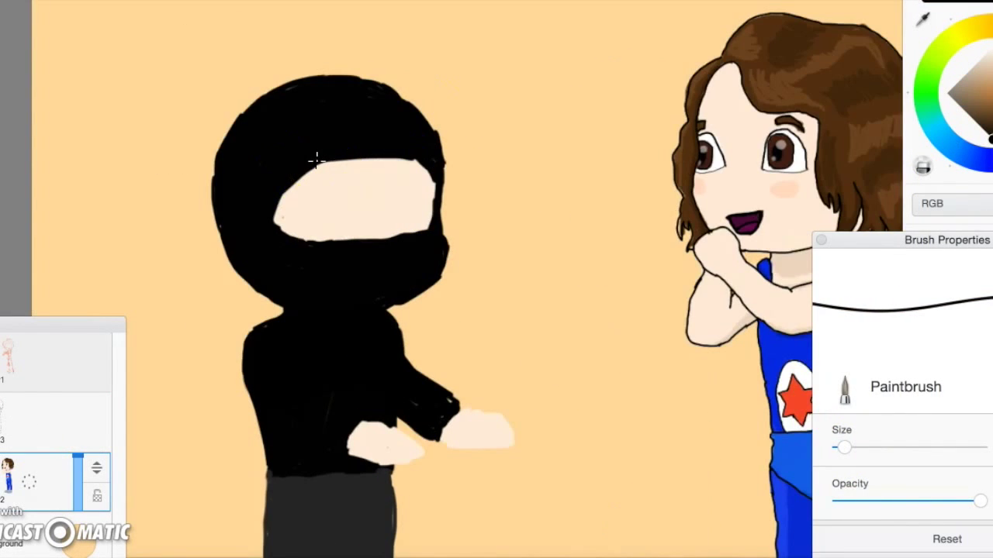
Step: Paint the ninja's white eyes on the colour layer with blue-grey irises, black pupils and semi-transparent white highlights
{"action": "mouse_move", "coordinate": [371, 170]}
{"action": "left_mouse_down"}
{"action": "mouse_move", "coordinate": [428, 195]}
{"action": "mouse_move", "coordinate": [277, 199]}
{"action": "mouse_move", "coordinate": [240, 217]}
{"action": "mouse_move", "coordinate": [388, 186]}
{"action": "left_mouse_up"}
{"action": "scroll", "coordinate": [416, 180], "scroll_direction": "up", "scroll_amount": 2}
{"action": "mouse_move", "coordinate": [240, 210]}
{"action": "left_mouse_down"}
{"action": "mouse_move", "coordinate": [264, 216]}
{"action": "mouse_move", "coordinate": [257, 168]}
{"action": "mouse_move", "coordinate": [267, 174]}
{"action": "left_mouse_up"}
{"action": "left_click", "coordinate": [307, 132], "text": "alt"}
{"action": "left_click", "coordinate": [284, 179], "text": "alt"}
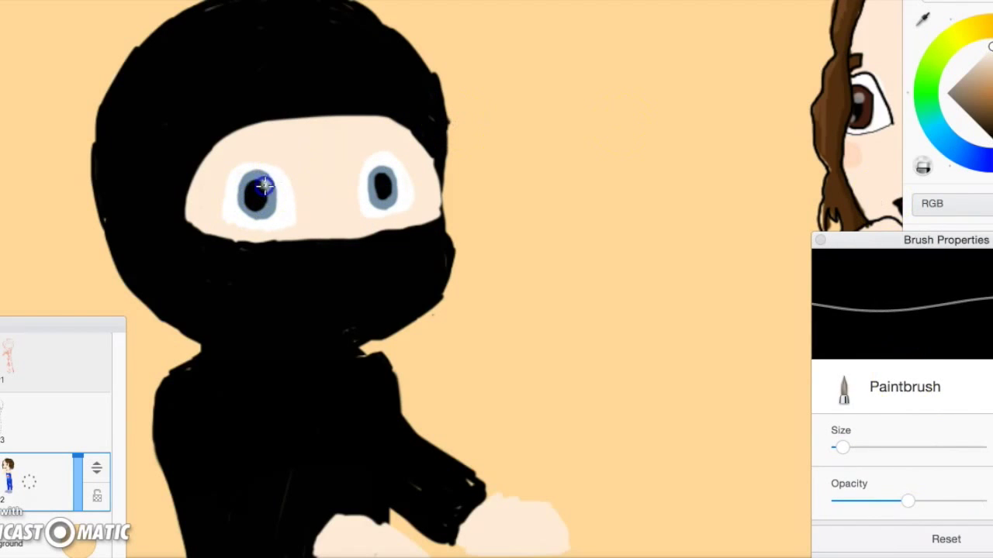
{"action": "key", "text": "e"}
{"action": "key", "text": "e"}
Step: Paint two gold dragons and a gold symbol on the ninja's chest and add black scale details to the dragons
{"action": "scroll", "coordinate": [321, 344], "scroll_direction": "down", "scroll_amount": 2}
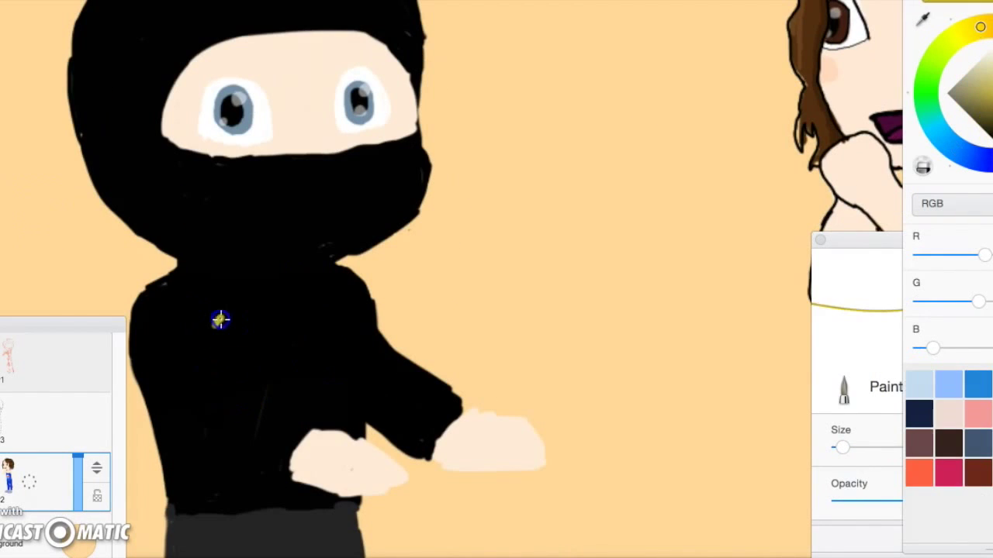
{"action": "left_click", "coordinate": [254, 371]}
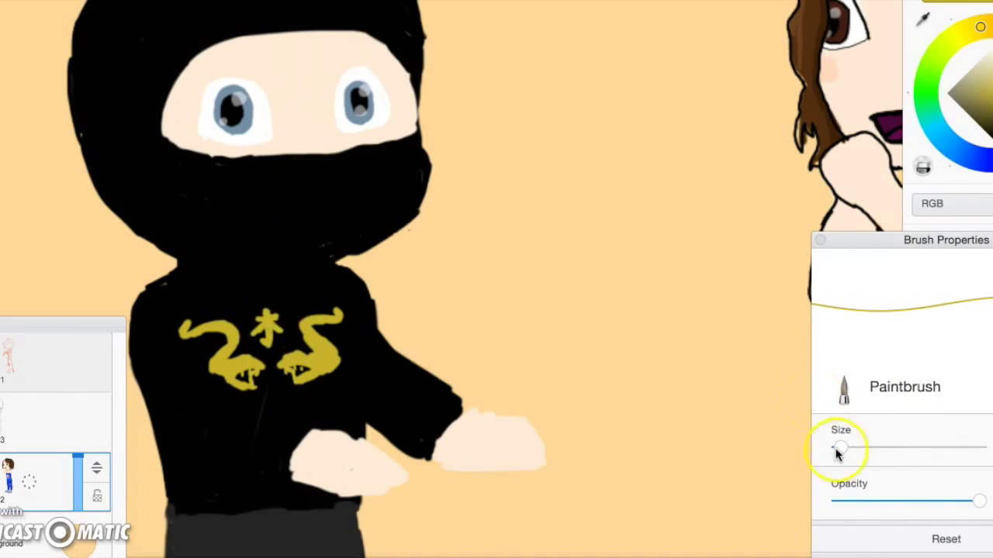
{"action": "left_click", "coordinate": [262, 377], "text": "alt"}
{"action": "scroll", "coordinate": [261, 377], "scroll_direction": "up", "scroll_amount": 3}
{"action": "scroll", "coordinate": [287, 378], "scroll_direction": "down", "scroll_amount": 2}
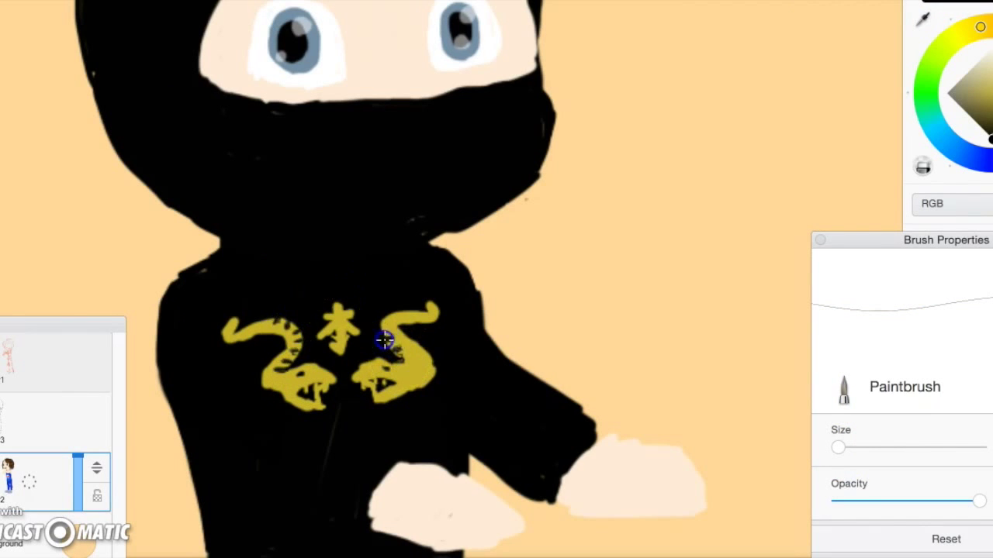
{"action": "left_click_drag", "start_coordinate": [243, 332], "coordinate": [465, 287]}
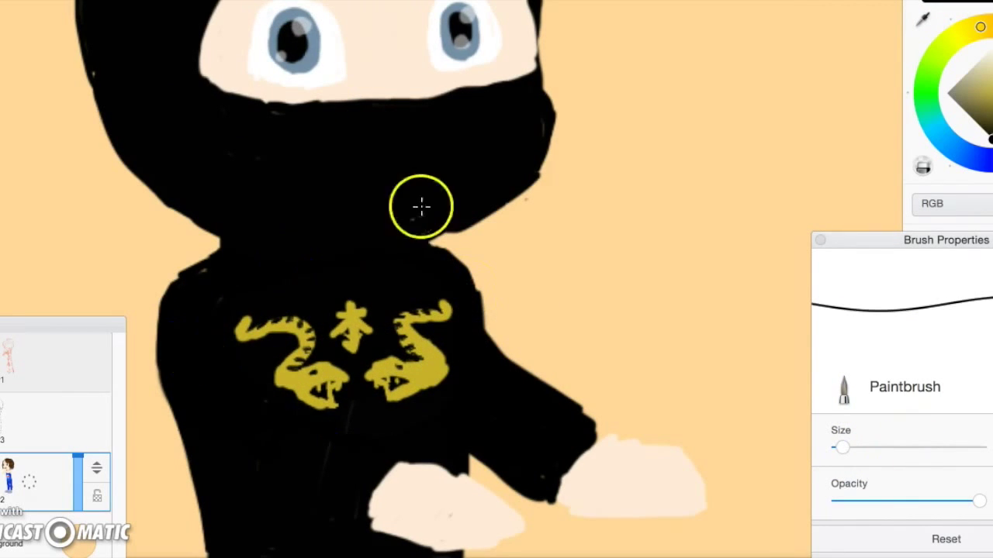
Step: Paint two slanted brown eyebrows above the ninja's eyes
{"action": "scroll", "coordinate": [333, 439], "scroll_direction": "down", "scroll_amount": 3}
{"action": "left_click", "coordinate": [851, 11], "text": "alt"}
{"action": "scroll", "coordinate": [416, 101], "scroll_direction": "up", "scroll_amount": 3}
{"action": "left_click_drag", "start_coordinate": [317, 237], "coordinate": [390, 237]}
{"action": "scroll", "coordinate": [470, 238], "scroll_direction": "down", "scroll_amount": 2}
Step: Reshape the edges of the ninja's face opening with skin colour and black
{"action": "left_click", "coordinate": [275, 275], "text": "alt"}
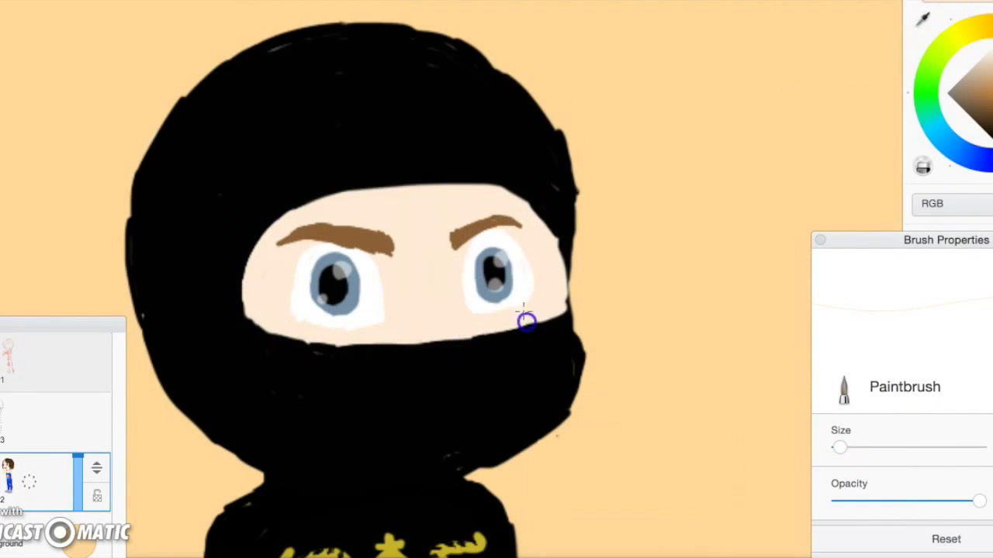
{"action": "left_click_drag", "start_coordinate": [310, 209], "coordinate": [547, 256]}
{"action": "left_click", "coordinate": [373, 181], "text": "alt"}
{"action": "left_click_drag", "start_coordinate": [326, 203], "coordinate": [528, 203]}
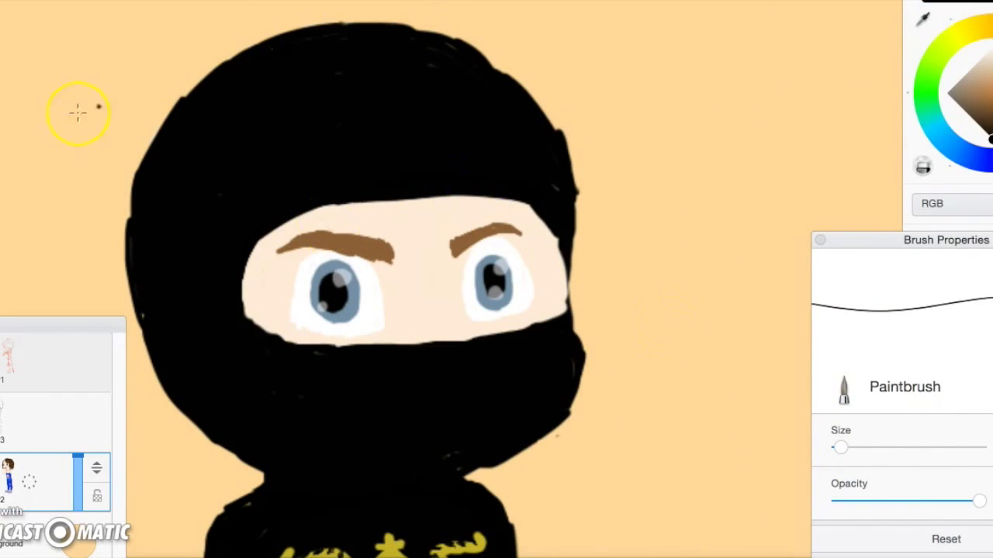
Step: Fade the colour layer and outline the ninja's hood and face opening in black on the line layer
{"action": "key", "text": "e"}
{"action": "left_click_drag", "start_coordinate": [132, 159], "coordinate": [132, 326]}
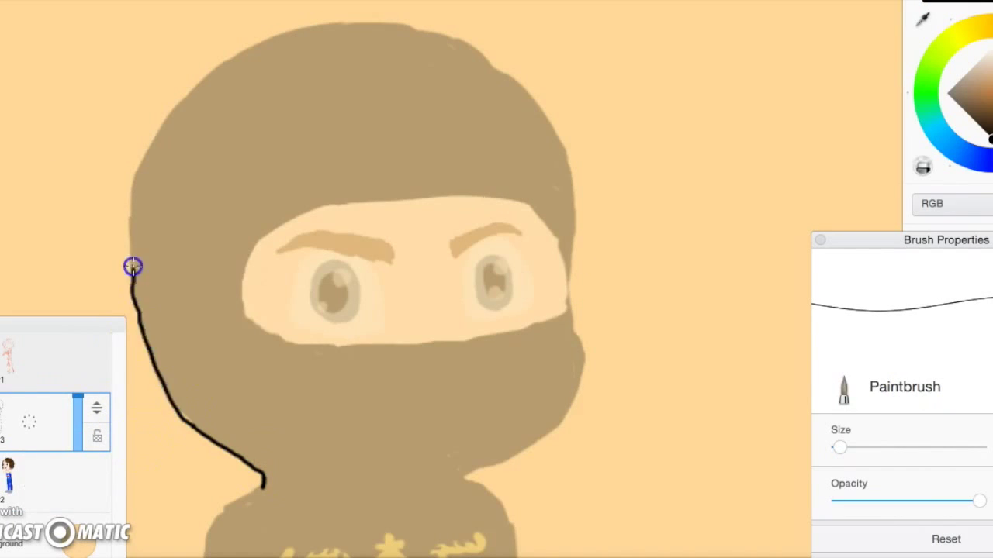
{"action": "left_click_drag", "start_coordinate": [157, 377], "coordinate": [275, 35]}
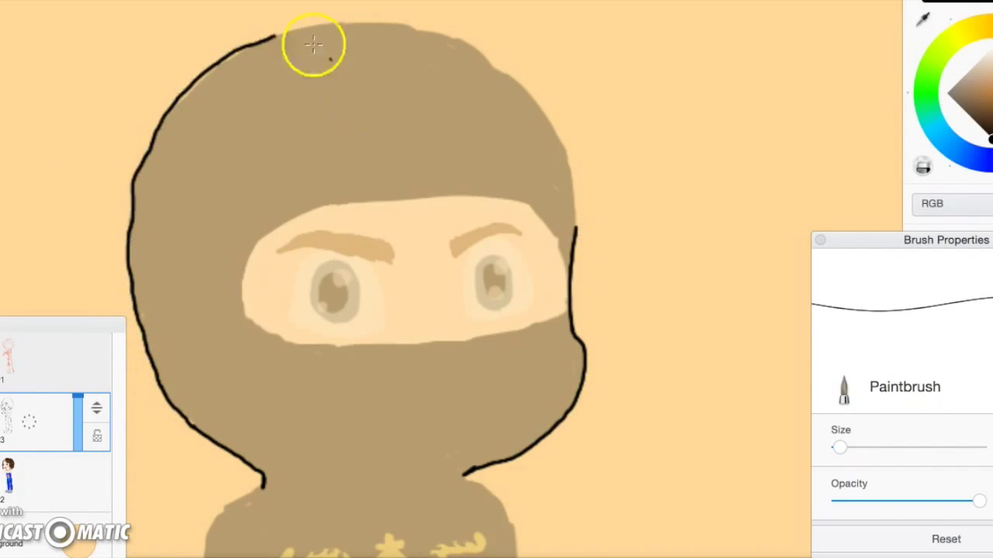
{"action": "key", "text": "e"}
{"action": "key", "text": "b"}
{"action": "left_click_drag", "start_coordinate": [245, 319], "coordinate": [274, 230]}
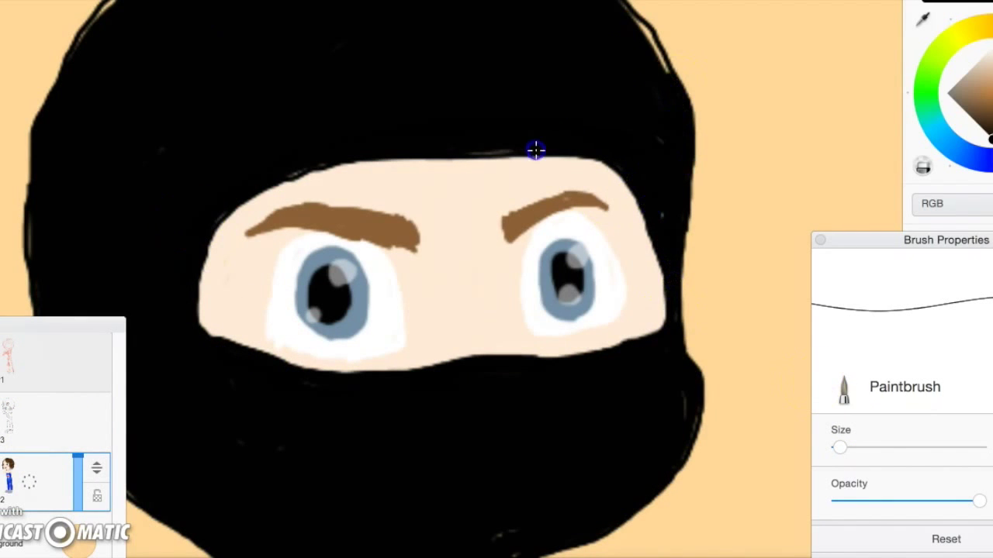
Step: Outline the ninja's two eyes and eyebrows in thin black, erasing and redrawing uneven strokes
{"action": "left_click_drag", "start_coordinate": [266, 337], "coordinate": [398, 304]}
{"action": "key", "text": "super+z"}
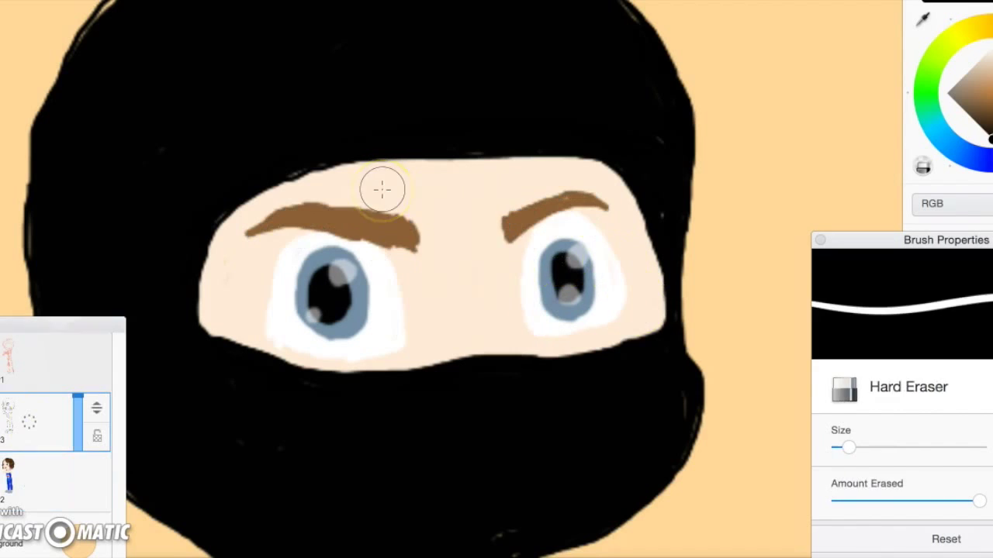
{"action": "key", "text": "e"}
{"action": "left_click_drag", "start_coordinate": [525, 332], "coordinate": [620, 303]}
{"action": "key", "text": "e"}
{"action": "key", "text": "b"}
{"action": "left_click", "coordinate": [322, 264]}
{"action": "left_click", "coordinate": [588, 288]}
{"action": "scroll", "coordinate": [349, 487], "scroll_direction": "down", "scroll_amount": 3}
{"action": "scroll", "coordinate": [399, 222], "scroll_direction": "down", "scroll_amount": 3}
Step: Enlarge the ninja's blue-grey irises on the colour layer with the sampled iris colour
{"action": "scroll", "coordinate": [398, 222], "scroll_direction": "up", "scroll_amount": 5}
{"action": "left_click", "coordinate": [55, 414]}
{"action": "left_click", "coordinate": [415, 306], "text": "alt"}
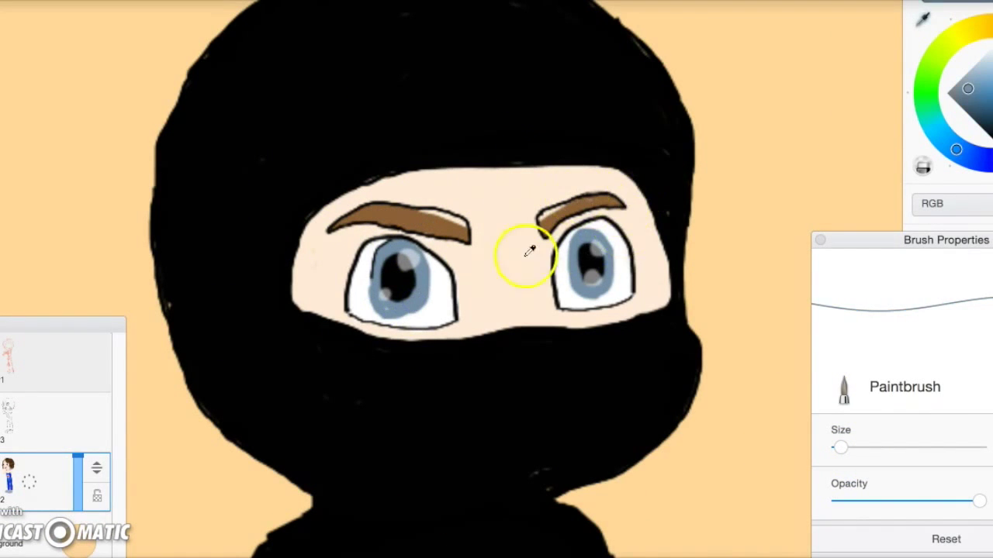
{"action": "key", "text": "e"}
{"action": "key", "text": "b"}
Step: Outline the ninja's irises in thin black and fill the gaps inside the eyebrow outlines with brown
{"action": "scroll", "coordinate": [618, 291], "scroll_direction": "up", "scroll_amount": 2}
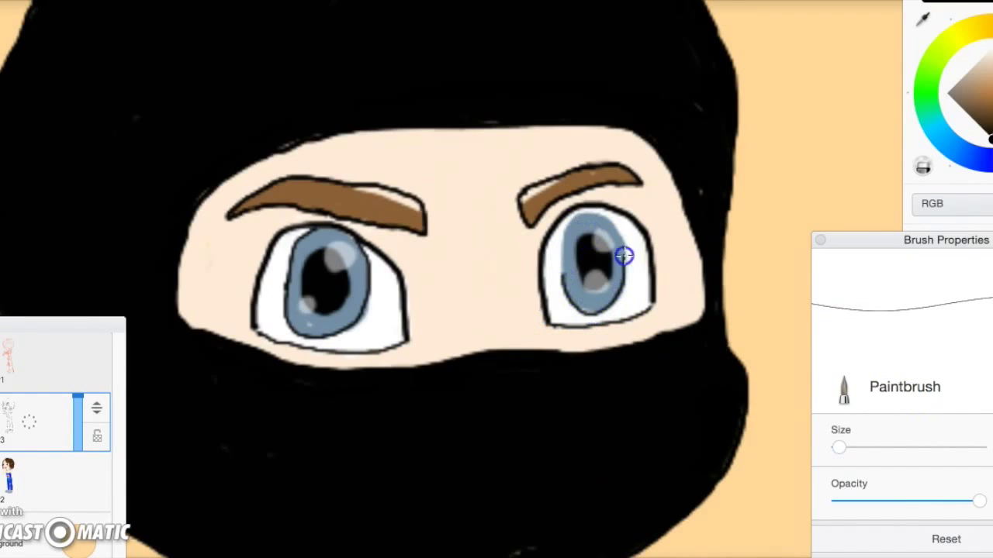
{"action": "key", "text": "e"}
{"action": "key", "text": "b"}
{"action": "left_click_drag", "start_coordinate": [548, 240], "coordinate": [525, 206]}
{"action": "left_click_drag", "start_coordinate": [411, 225], "coordinate": [297, 213]}
{"action": "scroll", "coordinate": [282, 199], "scroll_direction": "down", "scroll_amount": 4}
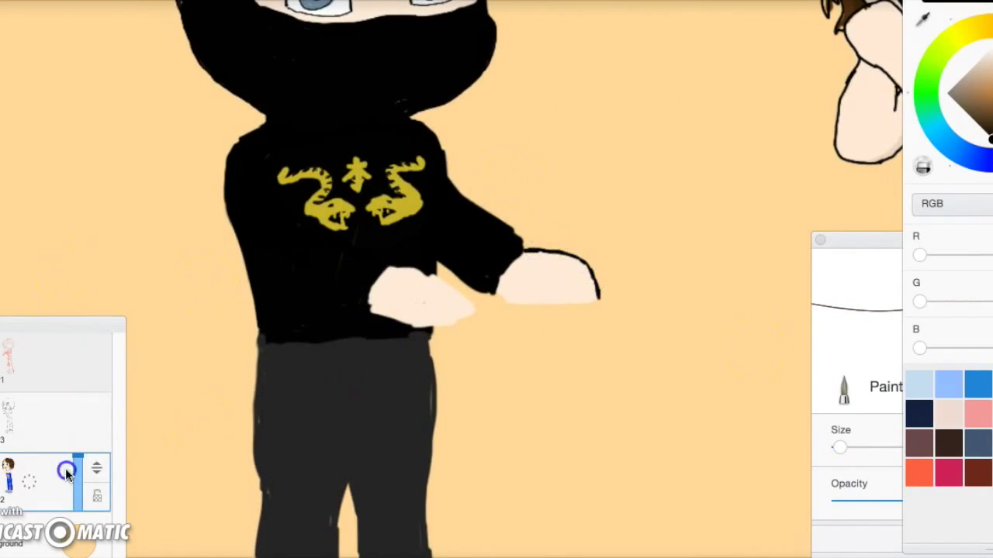
Step: Outline the ninja's black top, waist hem, trouser legs and brown shoes in black over the faded colour layer
{"action": "left_click", "coordinate": [416, 118]}
{"action": "left_click_drag", "start_coordinate": [432, 340], "coordinate": [259, 341]}
{"action": "scroll", "coordinate": [349, 310], "scroll_direction": "down", "scroll_amount": 3}
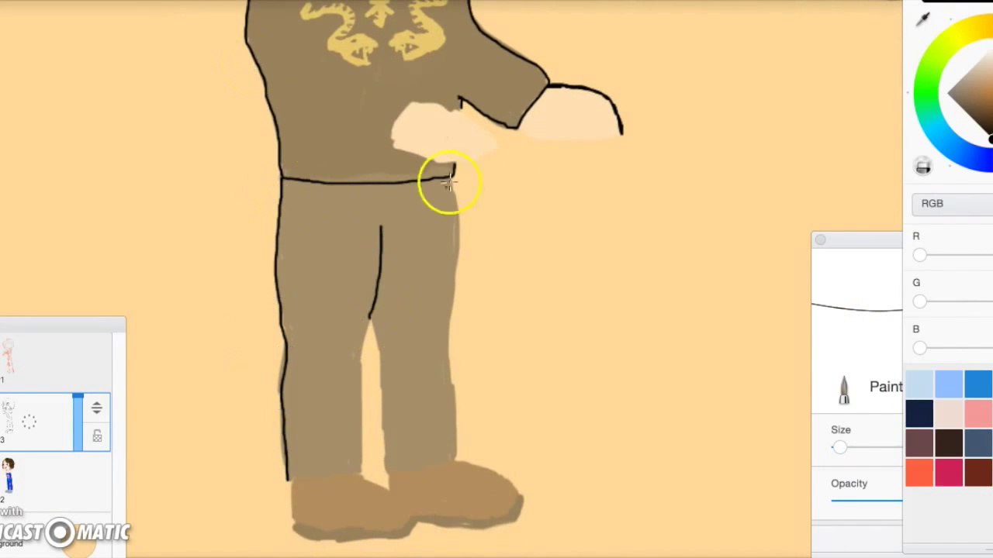
{"action": "scroll", "coordinate": [362, 350], "scroll_direction": "down", "scroll_amount": 3}
{"action": "left_click_drag", "start_coordinate": [459, 355], "coordinate": [413, 425]}
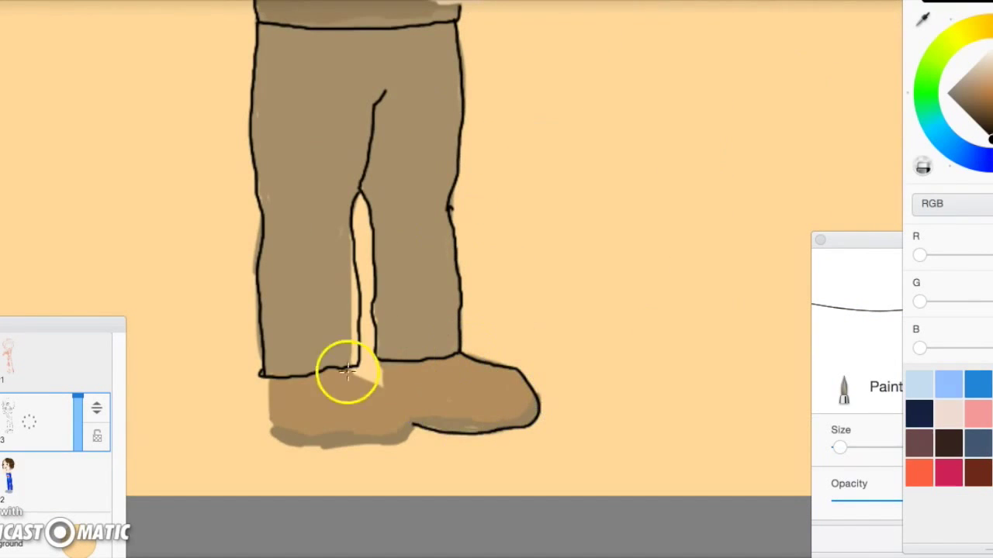
{"action": "scroll", "coordinate": [390, 392], "scroll_direction": "down", "scroll_amount": 2}
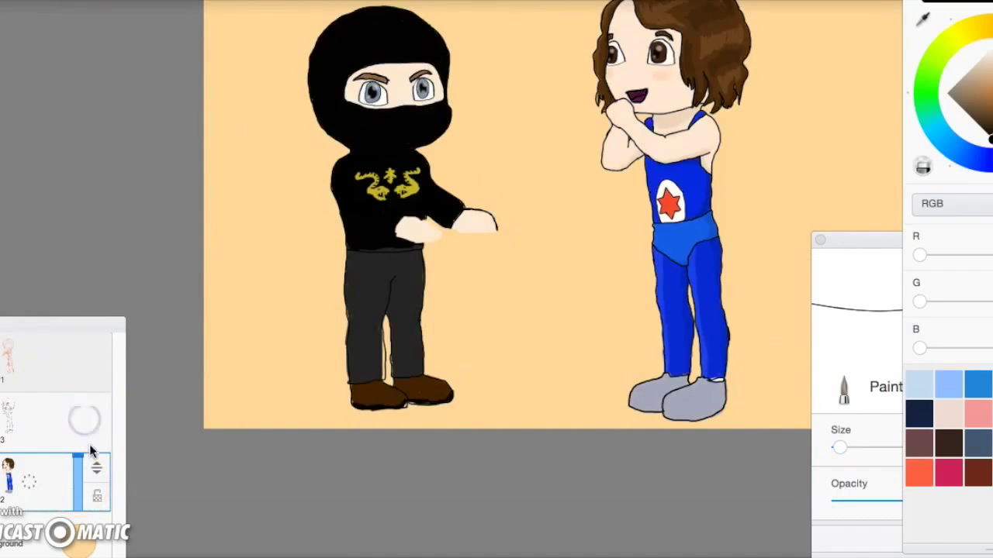
Step: Fill the gaps along the ninja's hood outline with black on the colour layer
{"action": "scroll", "coordinate": [328, 254], "scroll_direction": "up", "scroll_amount": 4}
{"action": "scroll", "coordinate": [407, 187], "scroll_direction": "down", "scroll_amount": 3}
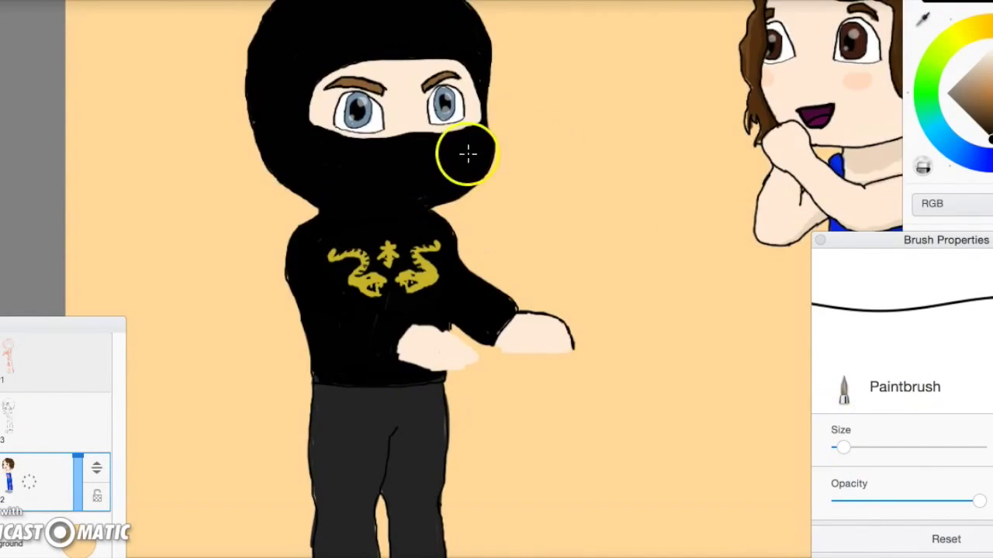
{"action": "left_click_drag", "start_coordinate": [463, 160], "coordinate": [481, 186]}
Step: Paint over the ninja's near hand in black and paint a skin-coloured hand with one raised finger in front of the mask
{"action": "scroll", "coordinate": [498, 266], "scroll_direction": "up", "scroll_amount": 3}
{"action": "key", "text": "e"}
{"action": "key", "text": "b"}
{"action": "left_click", "coordinate": [219, 250]}
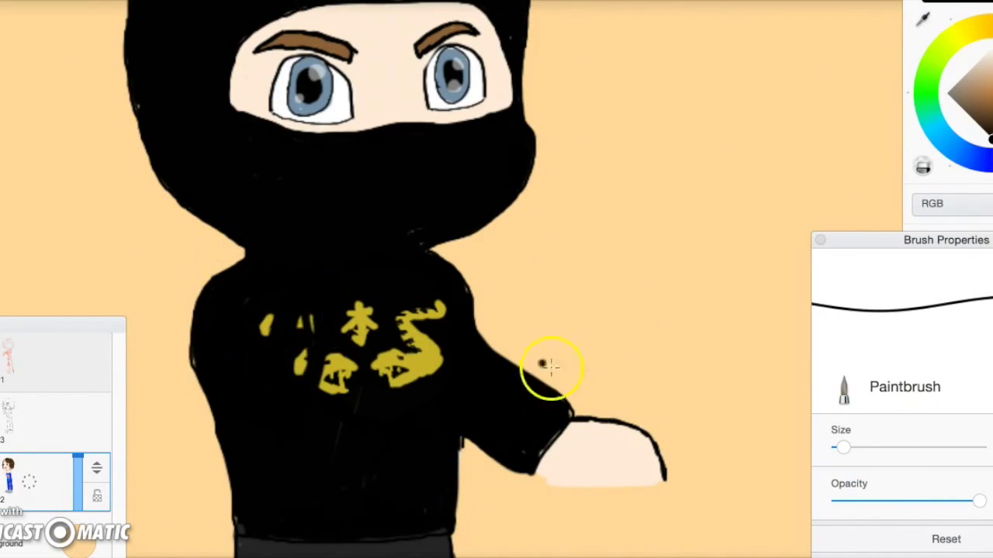
{"action": "left_click_drag", "start_coordinate": [341, 233], "coordinate": [340, 211]}
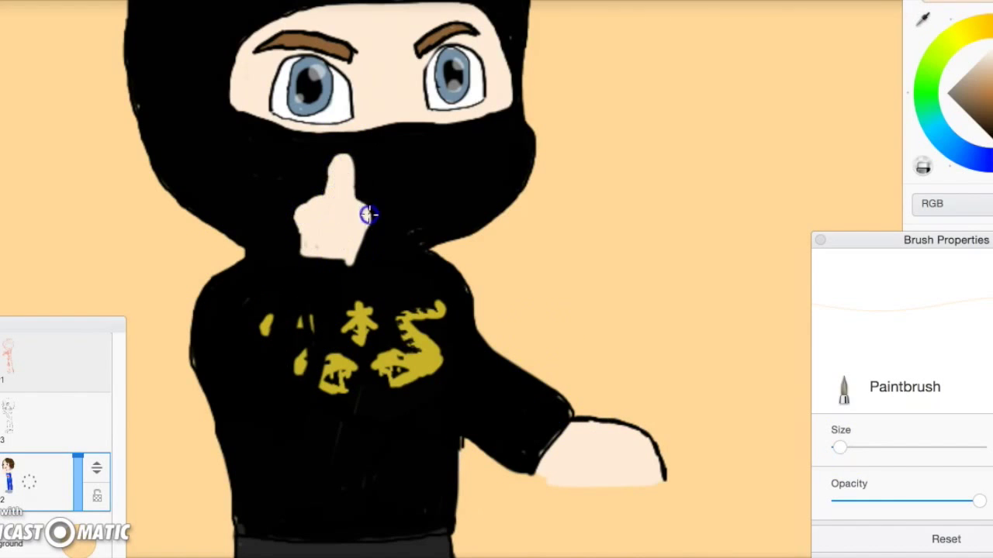
Step: Cover the left dragon and part of the middle symbol of the ninja's gold emblem with black
{"action": "left_click_drag", "start_coordinate": [294, 318], "coordinate": [328, 337]}
{"action": "scroll", "coordinate": [365, 215], "scroll_direction": "down", "scroll_amount": 3}
{"action": "scroll", "coordinate": [361, 164], "scroll_direction": "up", "scroll_amount": 3}
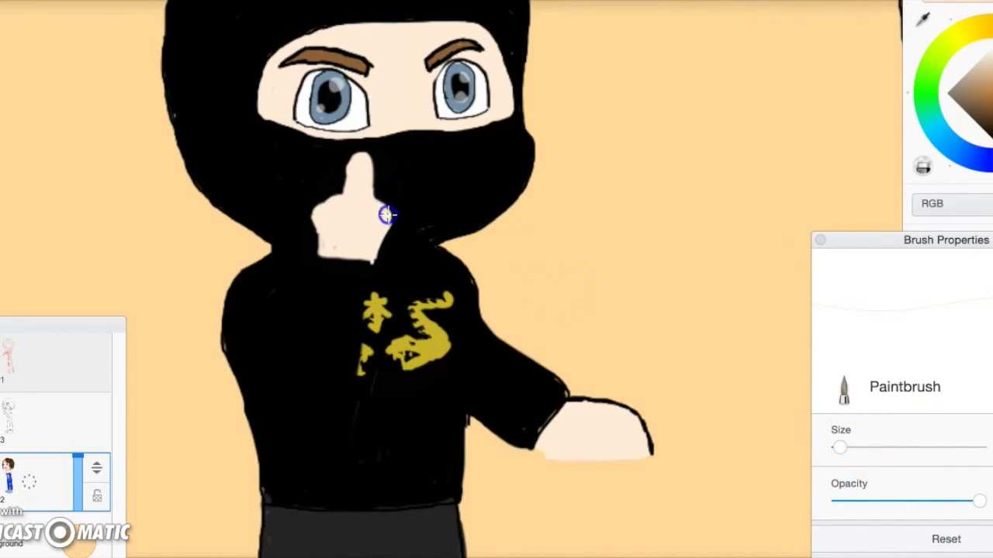
{"action": "left_click_drag", "start_coordinate": [346, 341], "coordinate": [365, 303]}
{"action": "scroll", "coordinate": [521, 270], "scroll_direction": "down", "scroll_amount": 3}
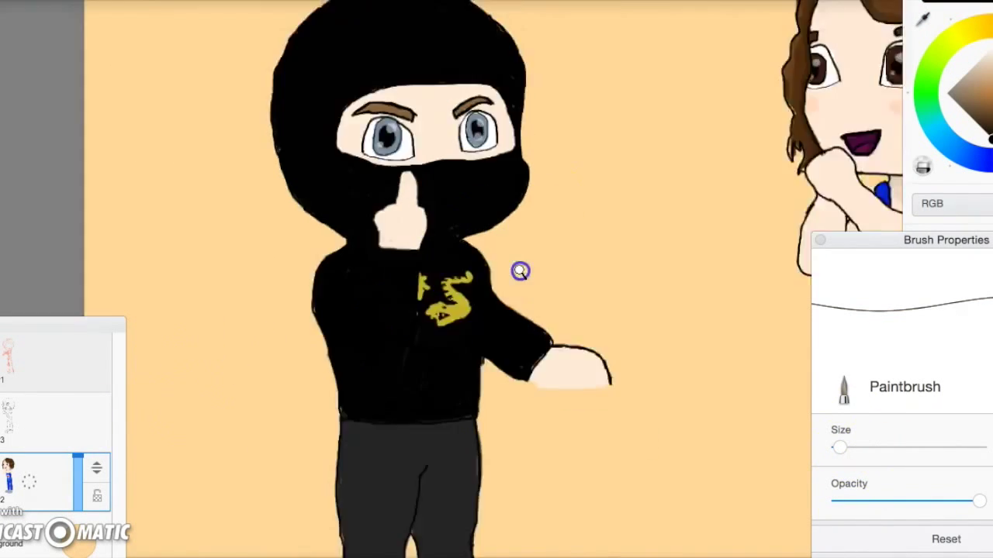
Step: Trim the raised hand's contour with black and extend it downwards with a bare skin-coloured forearm over the black top
{"action": "scroll", "coordinate": [341, 232], "scroll_direction": "up", "scroll_amount": 3}
{"action": "left_click_drag", "start_coordinate": [405, 256], "coordinate": [335, 235]}
{"action": "left_click", "coordinate": [83, 178]}
{"action": "scroll", "coordinate": [422, 230], "scroll_direction": "up", "scroll_amount": 2}
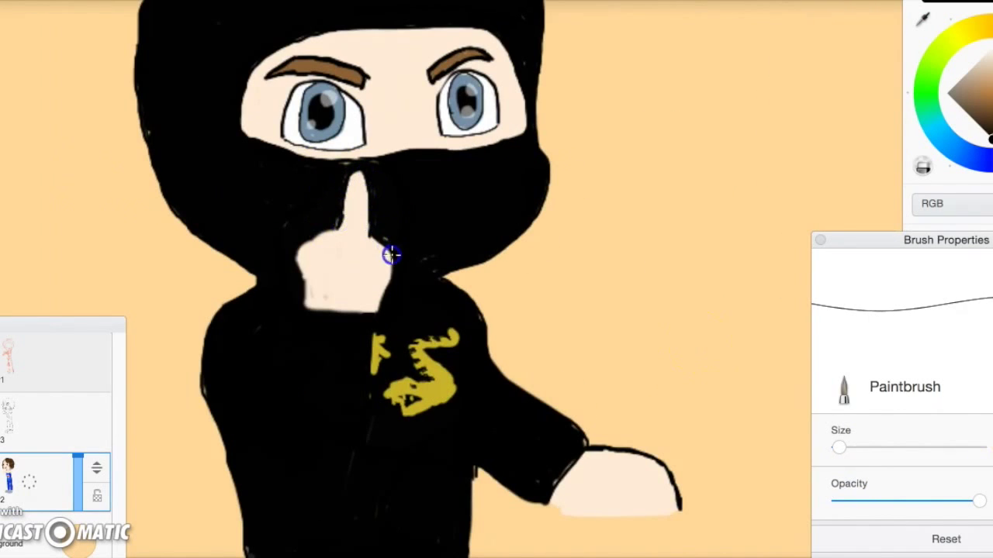
{"action": "mouse_move", "coordinate": [319, 331]}
{"action": "left_mouse_down"}
{"action": "mouse_move", "coordinate": [356, 353]}
{"action": "mouse_move", "coordinate": [318, 352]}
{"action": "left_mouse_up"}
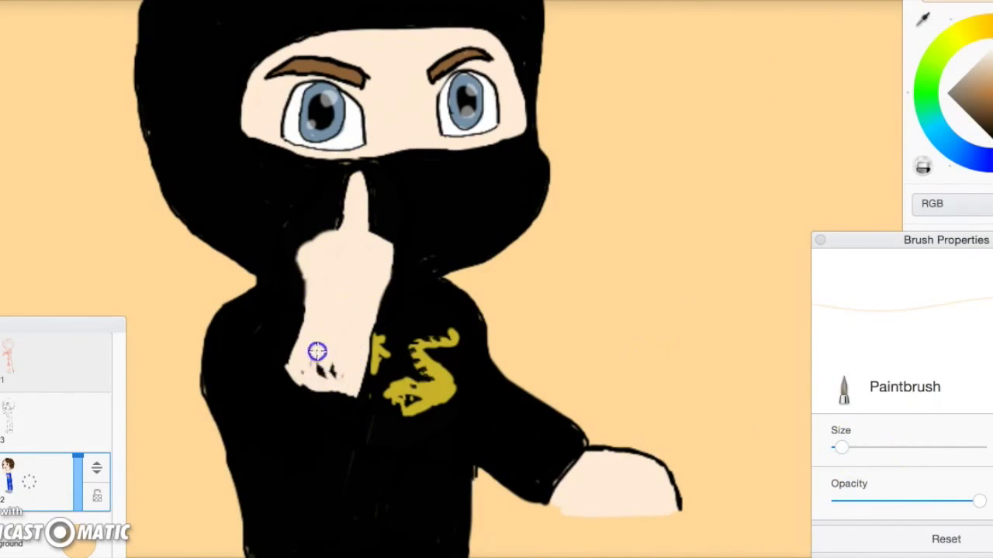
Step: Turn the ninja's outstretched sleeve into a short sleeve with a bare forearm, and outline both arms in black
{"action": "key", "text": "e"}
{"action": "mouse_move", "coordinate": [511, 464]}
{"action": "left_mouse_down"}
{"action": "mouse_move", "coordinate": [567, 437]}
{"action": "mouse_move", "coordinate": [517, 412]}
{"action": "mouse_move", "coordinate": [509, 365]}
{"action": "left_mouse_up"}
{"action": "key", "text": "b"}
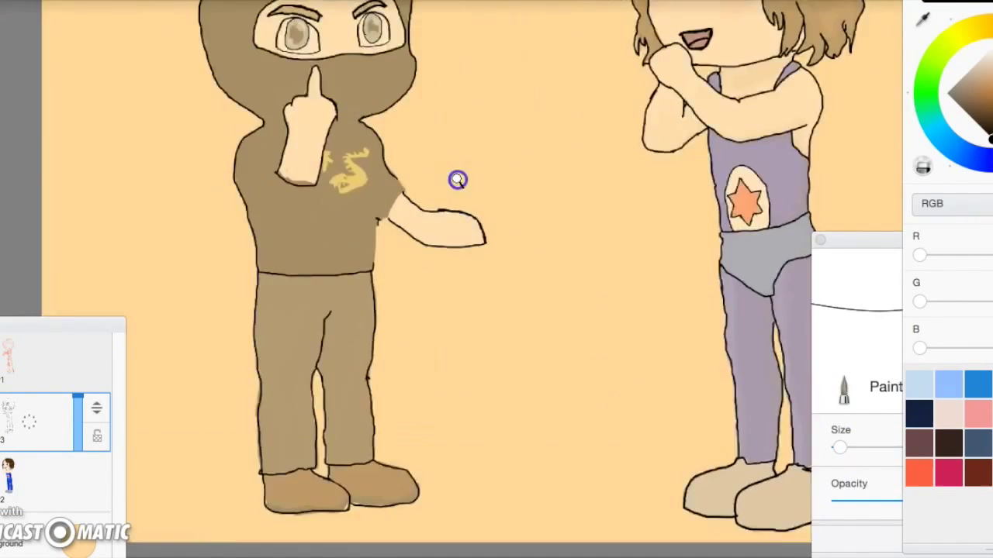
{"action": "scroll", "coordinate": [457, 180], "scroll_direction": "down", "scroll_amount": 3}
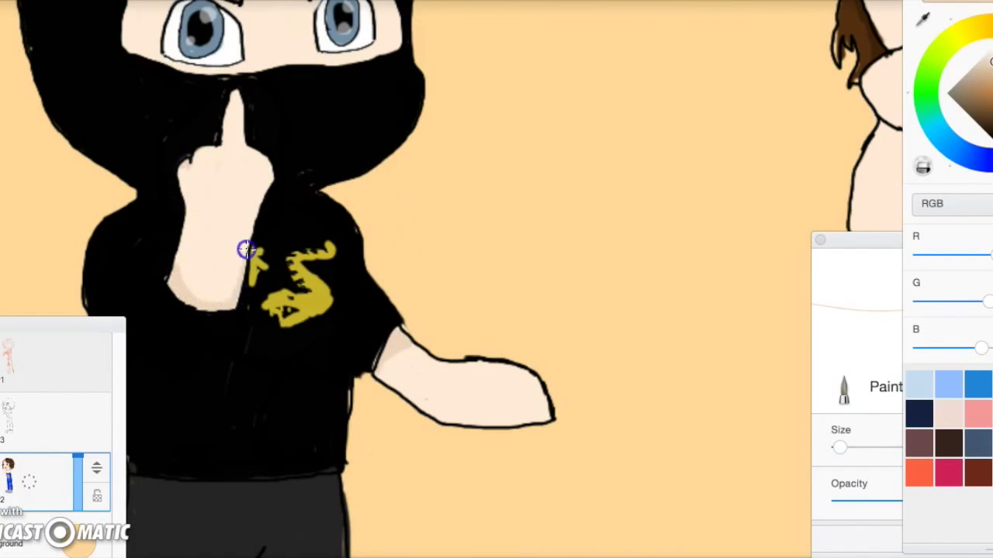
Step: Shade the edges of the ninja's face opening and bare arms with a sampled darker skin tone
{"action": "scroll", "coordinate": [386, 369], "scroll_direction": "up", "scroll_amount": 3}
{"action": "left_click", "coordinate": [282, 181], "text": "alt"}
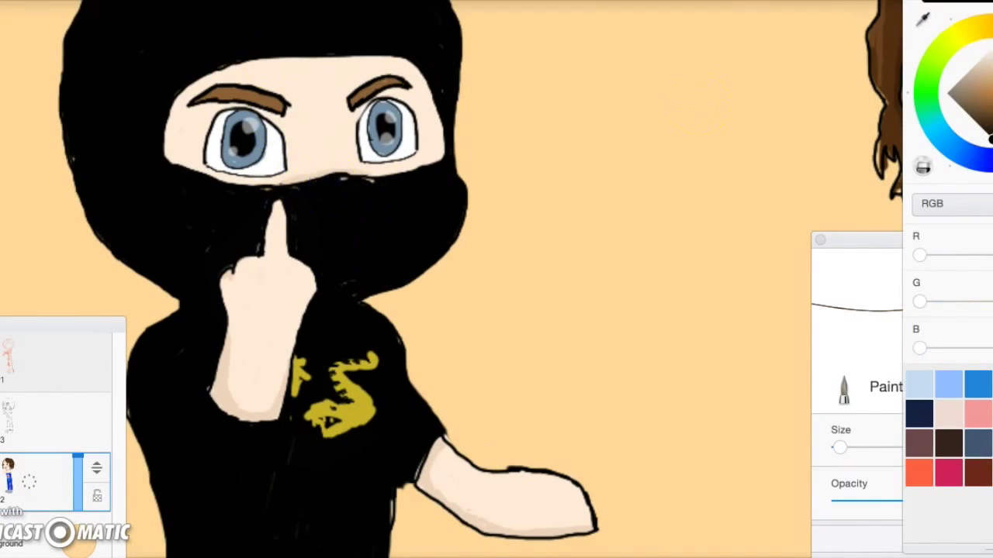
{"action": "left_click", "coordinate": [172, 148], "text": "alt"}
{"action": "scroll", "coordinate": [425, 98], "scroll_direction": "down", "scroll_amount": 5}
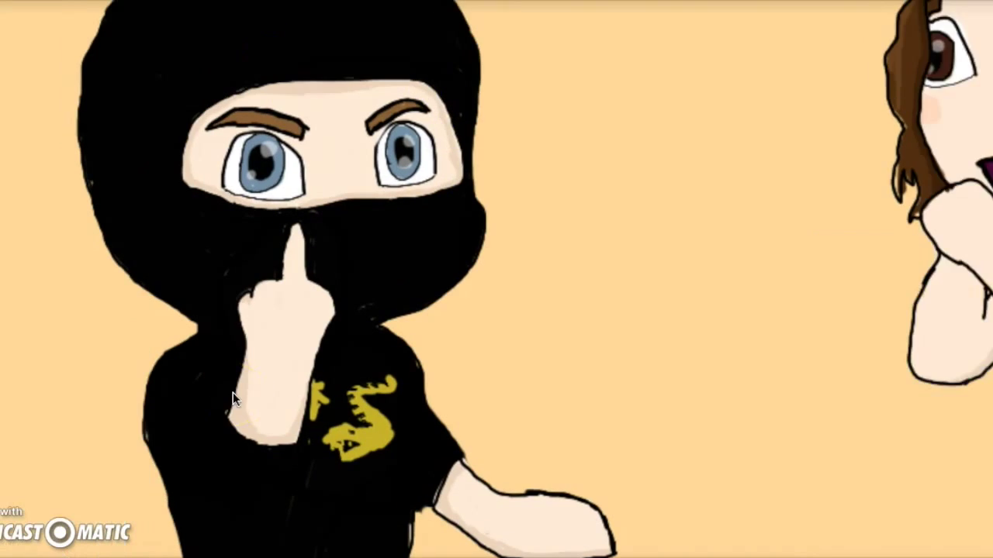
Step: Paint thick black soles on the ninja's brown shoes and clean up the stray marks along the trouser outlines
{"action": "scroll", "coordinate": [428, 433], "scroll_direction": "down", "scroll_amount": 5}
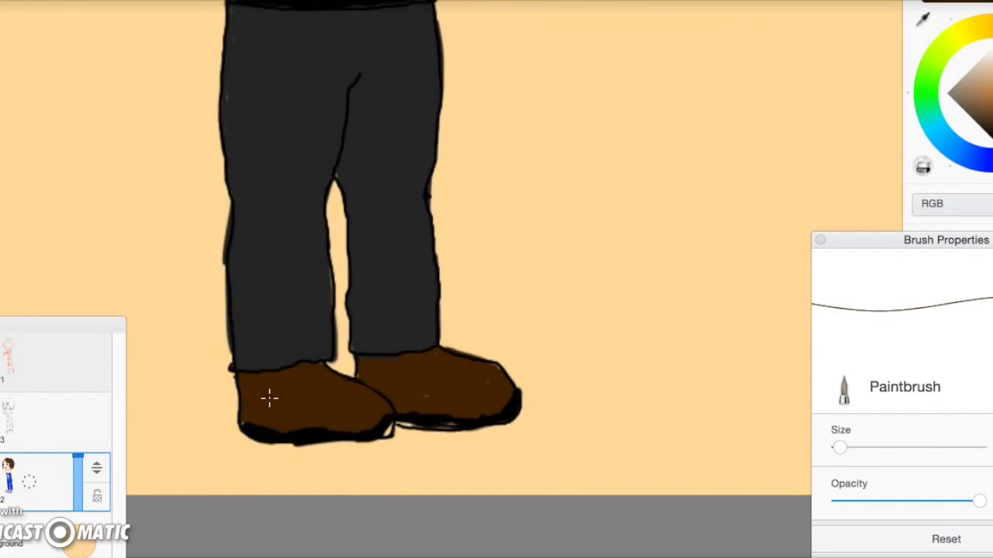
{"action": "key", "text": "e"}
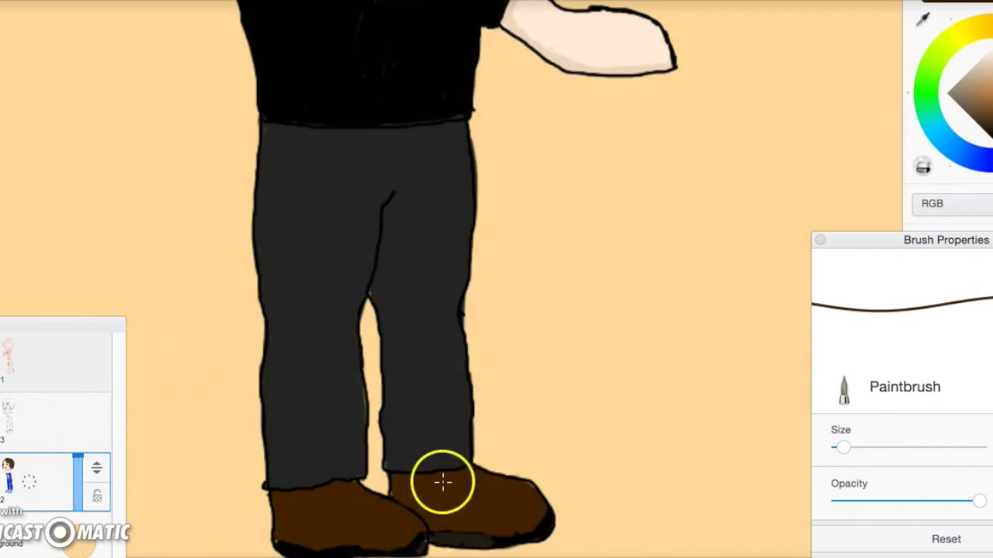
{"action": "scroll", "coordinate": [415, 200], "scroll_direction": "down", "scroll_amount": 5}
{"action": "scroll", "coordinate": [536, 368], "scroll_direction": "up", "scroll_amount": 5}
Step: Redraw the outlines of the blue figure's grey shoes on the line layer, adding toe caps, soles and side panels
{"action": "key", "text": "e"}
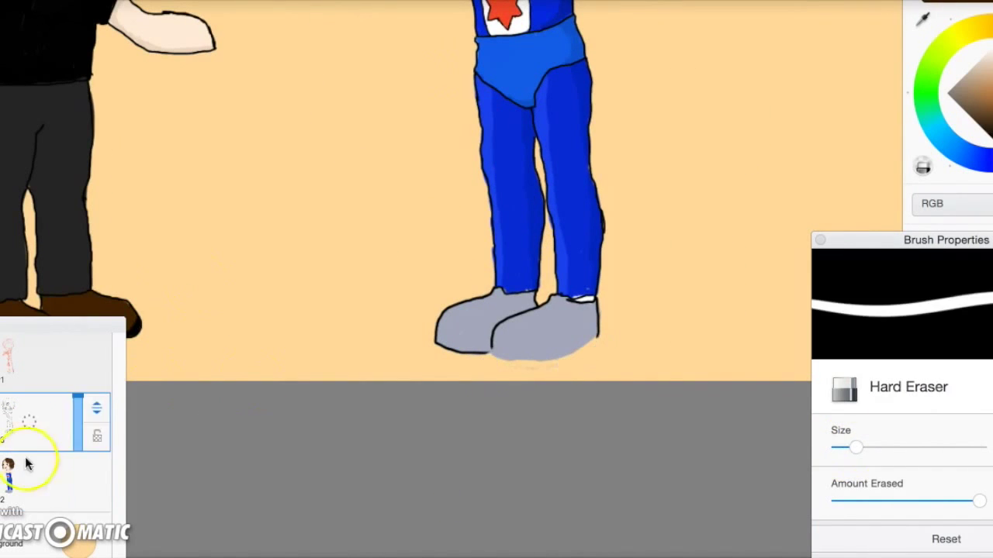
{"action": "key", "text": "e"}
{"action": "scroll", "coordinate": [527, 361], "scroll_direction": "down", "scroll_amount": 2}
{"action": "scroll", "coordinate": [512, 282], "scroll_direction": "up", "scroll_amount": 3}
{"action": "left_click", "coordinate": [293, 415]}
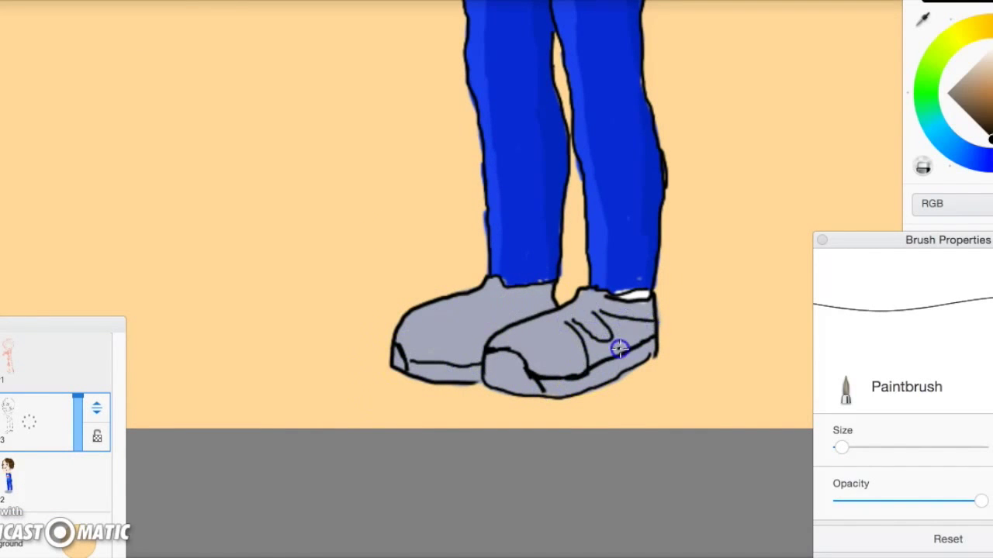
{"action": "left_click_drag", "start_coordinate": [493, 310], "coordinate": [514, 335]}
{"action": "key", "text": "e"}
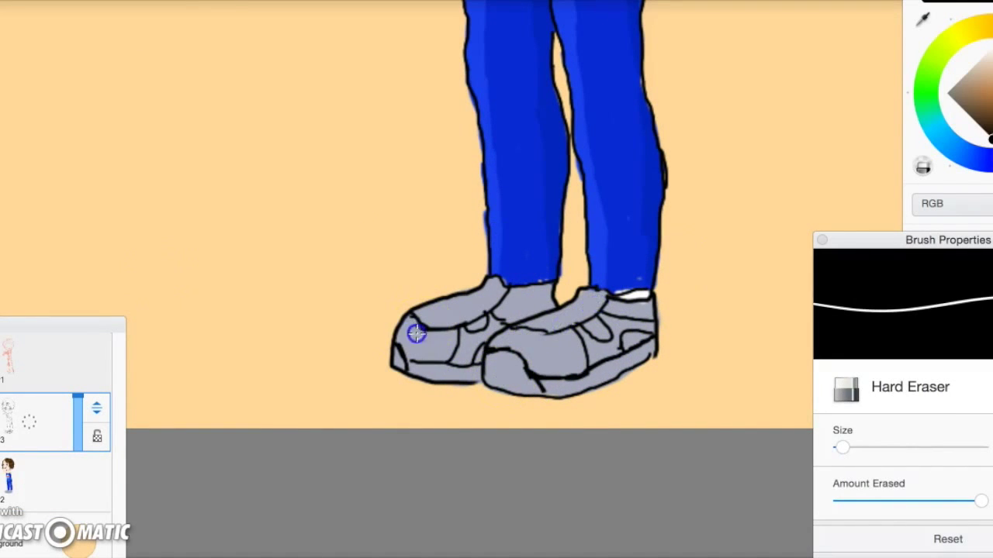
Step: Colour the grey shoes' toe caps near-black, the side panels dark grey and the soles light grey on the colour layer
{"action": "left_click", "coordinate": [966, 105]}
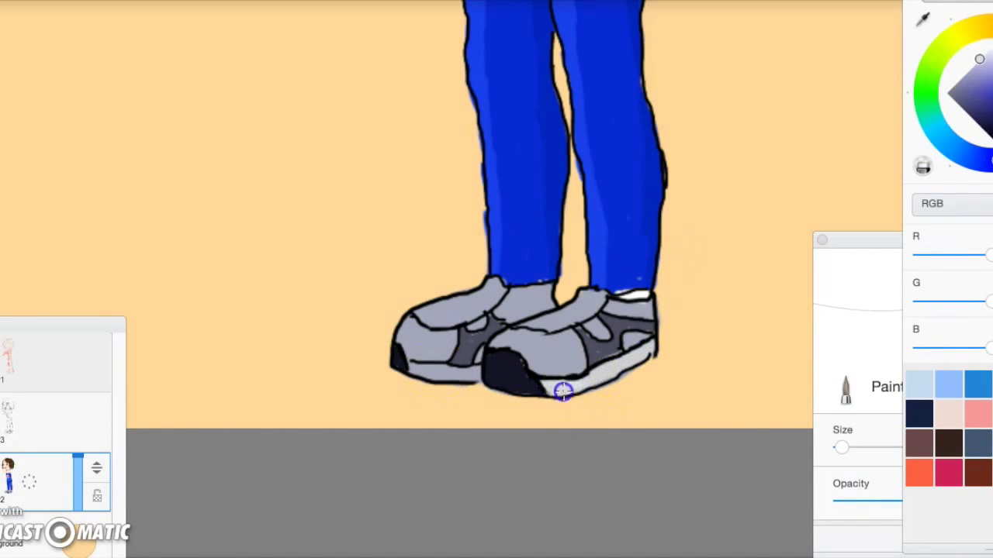
{"action": "key", "text": "e"}
{"action": "left_click_drag", "start_coordinate": [476, 379], "coordinate": [419, 381]}
{"action": "key", "text": "e"}
Step: Add a new layer above the colour layer and sketch a cape around the brown-haired figure in violet-blue
{"action": "scroll", "coordinate": [344, 348], "scroll_direction": "down", "scroll_amount": 5}
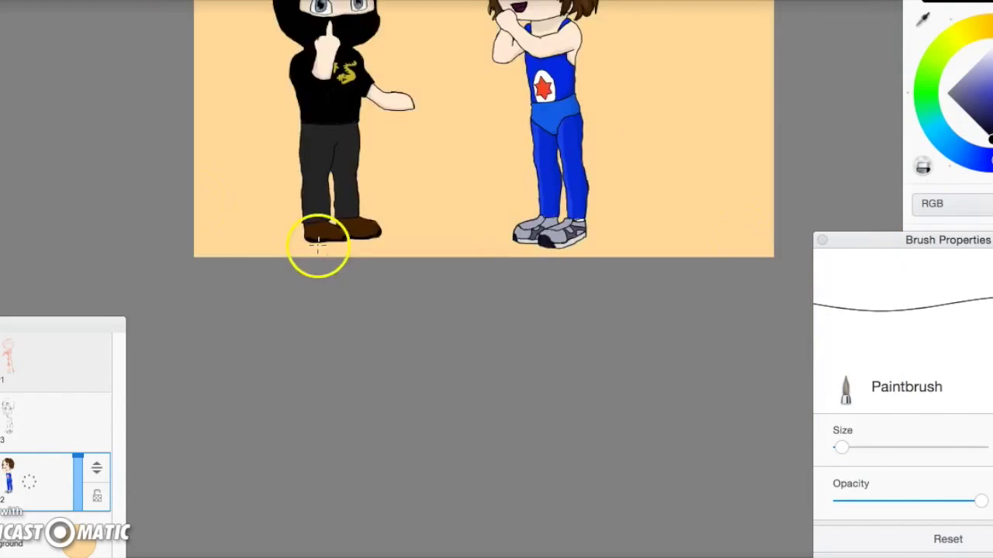
{"action": "scroll", "coordinate": [318, 244], "scroll_direction": "up", "scroll_amount": 5}
{"action": "key", "text": "super+shift+n"}
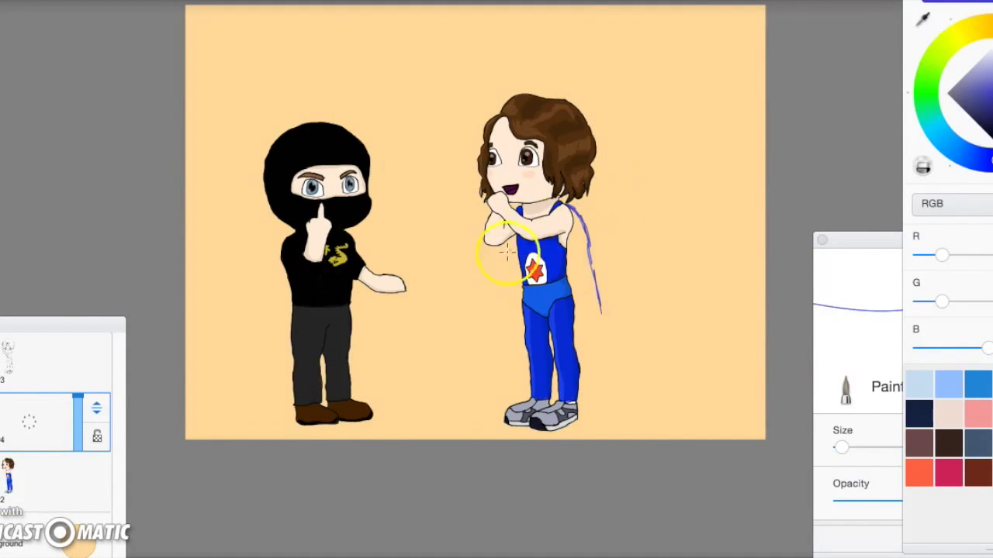
{"action": "left_click_drag", "start_coordinate": [478, 265], "coordinate": [516, 329]}
{"action": "scroll", "coordinate": [516, 329], "scroll_direction": "up", "scroll_amount": 5}
{"action": "left_click_drag", "start_coordinate": [517, 240], "coordinate": [521, 291]}
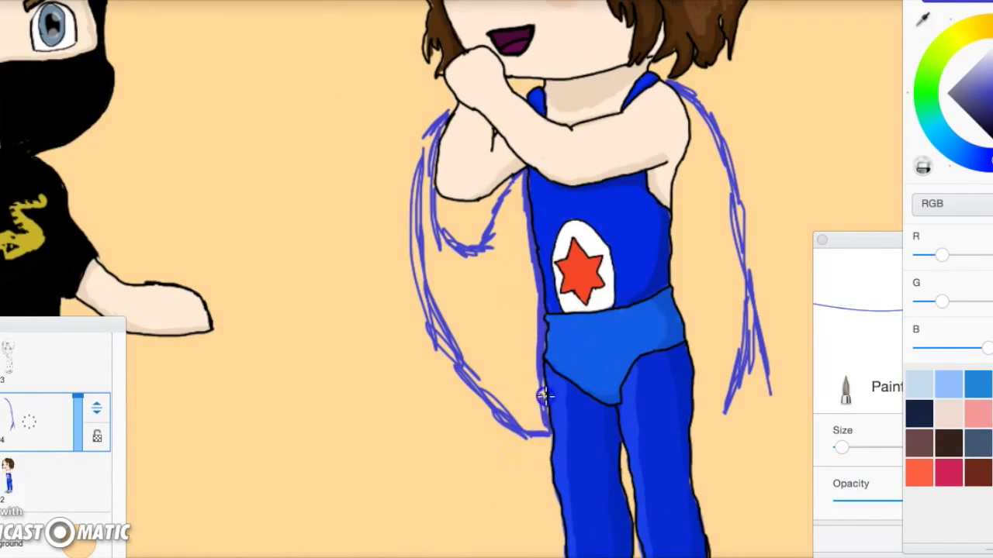
{"action": "left_click_drag", "start_coordinate": [545, 396], "coordinate": [547, 422]}
{"action": "mouse_move", "coordinate": [543, 311]}
{"action": "left_mouse_down"}
{"action": "mouse_move", "coordinate": [508, 124]}
{"action": "mouse_move", "coordinate": [729, 400]}
{"action": "left_mouse_up"}
Step: Fill the sketched cape with violet-blue and make its layer semi-transparent
{"action": "key", "text": "e"}
{"action": "left_click_drag", "start_coordinate": [438, 225], "coordinate": [464, 235]}
{"action": "key", "text": "b"}
{"action": "mouse_move", "coordinate": [694, 155]}
{"action": "left_mouse_down"}
{"action": "mouse_move", "coordinate": [709, 186]}
{"action": "mouse_move", "coordinate": [504, 232]}
{"action": "mouse_move", "coordinate": [435, 202]}
{"action": "mouse_move", "coordinate": [459, 270]}
{"action": "mouse_move", "coordinate": [522, 154]}
{"action": "mouse_move", "coordinate": [605, 295]}
{"action": "mouse_move", "coordinate": [651, 326]}
{"action": "left_mouse_up"}
{"action": "left_click", "coordinate": [27, 467]}
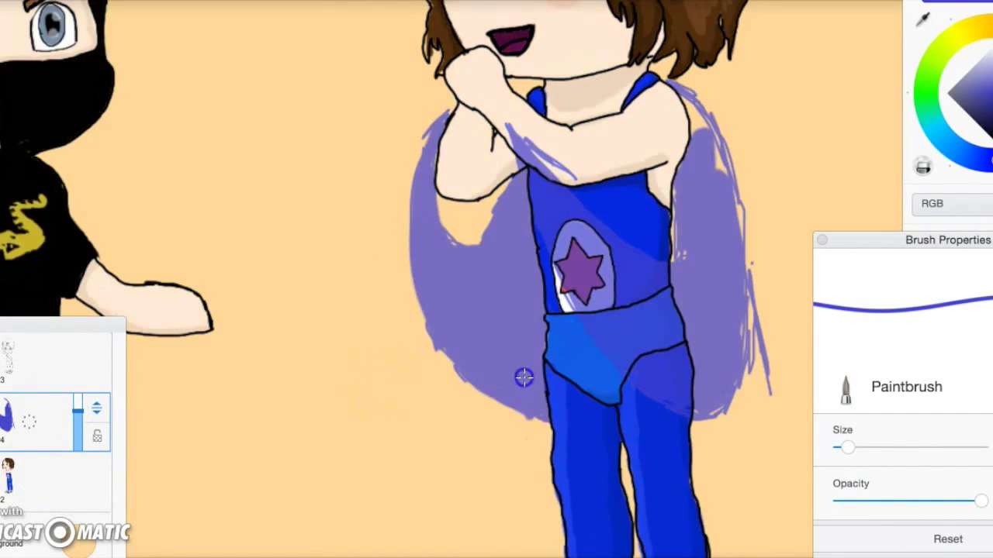
Step: Smooth the cape's ragged edges with the eraser and paint a red strip on the blue figure's raised wrist
{"action": "key", "text": "e"}
{"action": "left_click_drag", "start_coordinate": [728, 396], "coordinate": [767, 347]}
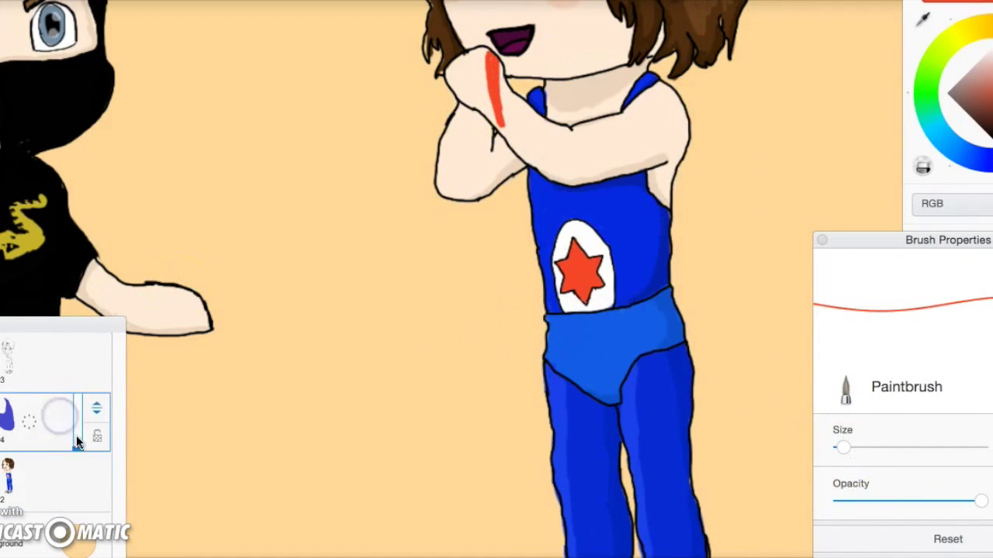
{"action": "left_click_drag", "start_coordinate": [76, 441], "coordinate": [77, 411]}
{"action": "key", "text": "e"}
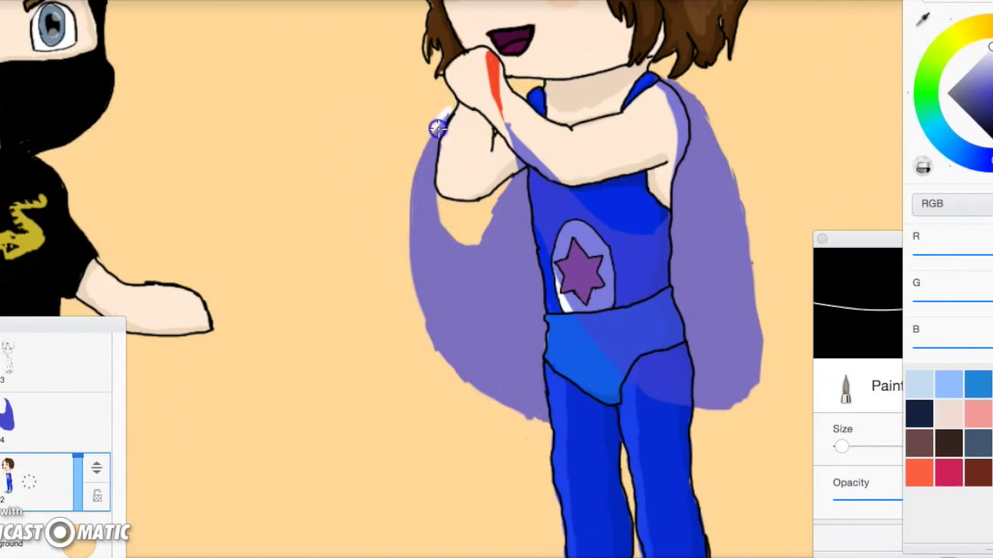
Step: Paint a white trim along the cape's outer edges, neckline, underarm drape and front opening on the colour layer
{"action": "mouse_move", "coordinate": [415, 172]}
{"action": "left_mouse_down"}
{"action": "mouse_move", "coordinate": [438, 140]}
{"action": "mouse_move", "coordinate": [409, 230]}
{"action": "mouse_move", "coordinate": [467, 378]}
{"action": "mouse_move", "coordinate": [544, 435]}
{"action": "mouse_move", "coordinate": [660, 352]}
{"action": "mouse_move", "coordinate": [650, 151]}
{"action": "mouse_move", "coordinate": [568, 45]}
{"action": "left_mouse_up"}
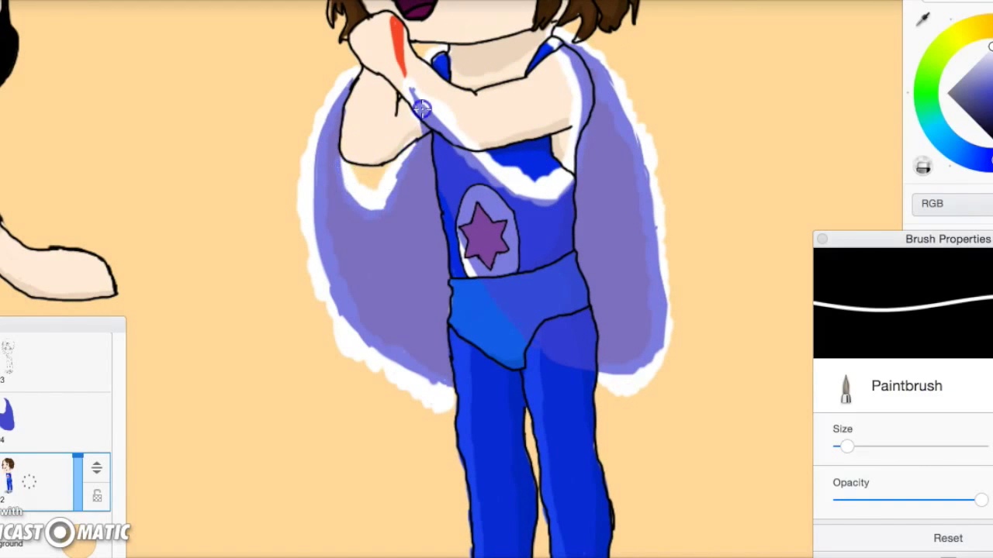
{"action": "left_click_drag", "start_coordinate": [421, 109], "coordinate": [571, 365]}
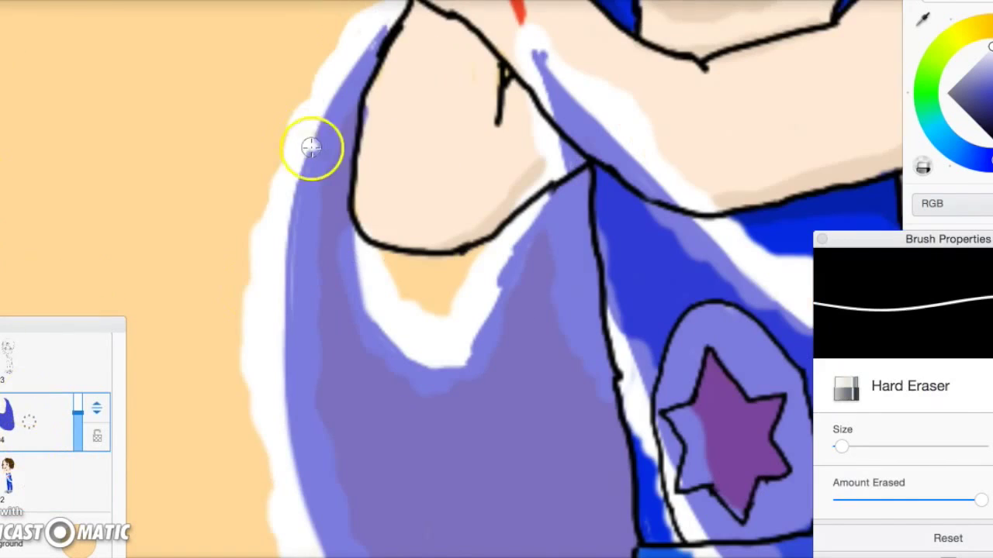
Step: Erase the violet overlapping the white trim along the cape's left outer edge and underarm drape on the cape layer
{"action": "mouse_move", "coordinate": [312, 150]}
{"action": "left_mouse_down"}
{"action": "mouse_move", "coordinate": [290, 217]}
{"action": "mouse_move", "coordinate": [298, 329]}
{"action": "mouse_move", "coordinate": [381, 355]}
{"action": "left_mouse_up"}
{"action": "scroll", "coordinate": [381, 354], "scroll_direction": "down", "scroll_amount": 3}
{"action": "left_click_drag", "start_coordinate": [381, 408], "coordinate": [501, 535]}
{"action": "scroll", "coordinate": [501, 535], "scroll_direction": "down", "scroll_amount": 2}
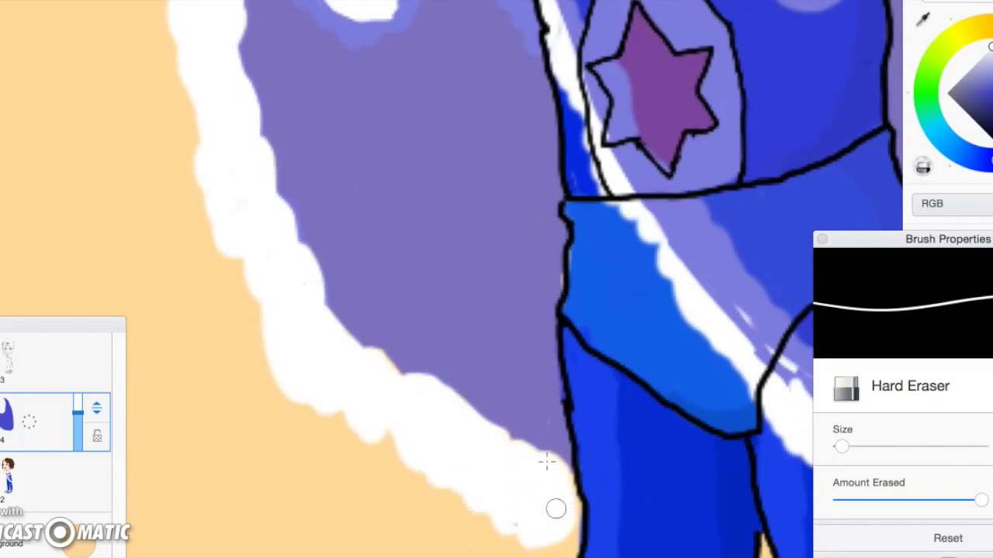
{"action": "scroll", "coordinate": [547, 462], "scroll_direction": "up", "scroll_amount": 3}
{"action": "mouse_move", "coordinate": [239, 45]}
{"action": "left_mouse_down"}
{"action": "mouse_move", "coordinate": [319, 174]}
{"action": "mouse_move", "coordinate": [378, 202]}
{"action": "left_mouse_up"}
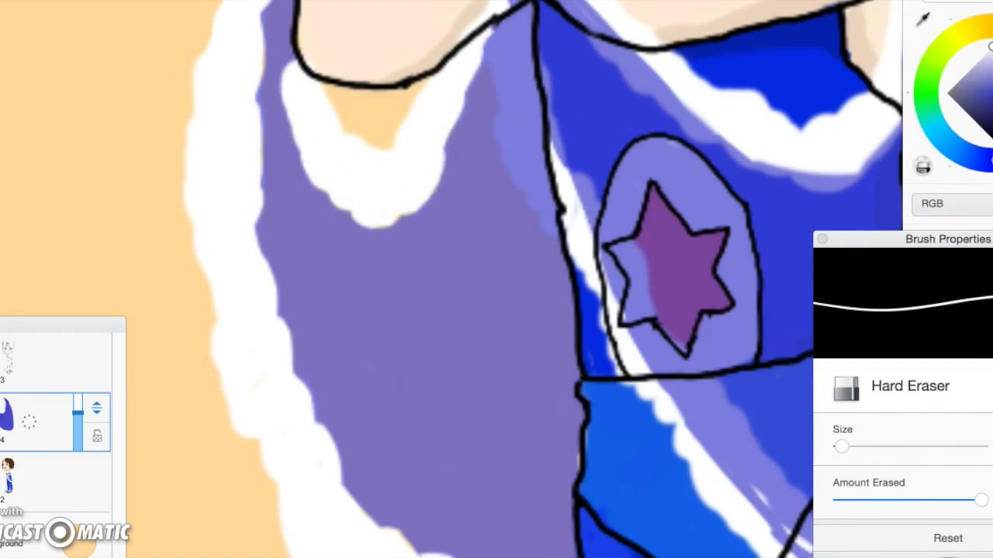
Step: Erase the violet from the white trim running beside the torso and diagonally across the star and hips
{"action": "scroll", "coordinate": [492, 200], "scroll_direction": "down", "scroll_amount": 2}
{"action": "mouse_move", "coordinate": [491, 199]}
{"action": "left_mouse_down"}
{"action": "mouse_move", "coordinate": [481, 266]}
{"action": "mouse_move", "coordinate": [511, 373]}
{"action": "left_mouse_up"}
{"action": "scroll", "coordinate": [455, 39], "scroll_direction": "up", "scroll_amount": 2}
{"action": "mouse_move", "coordinate": [455, 39]}
{"action": "left_mouse_down"}
{"action": "mouse_move", "coordinate": [453, 78]}
{"action": "mouse_move", "coordinate": [497, 218]}
{"action": "left_mouse_up"}
{"action": "scroll", "coordinate": [497, 218], "scroll_direction": "down", "scroll_amount": 3}
{"action": "mouse_move", "coordinate": [483, 306]}
{"action": "left_mouse_down"}
{"action": "mouse_move", "coordinate": [528, 435]}
{"action": "mouse_move", "coordinate": [559, 233]}
{"action": "left_mouse_up"}
{"action": "scroll", "coordinate": [558, 233], "scroll_direction": "down", "scroll_amount": 3}
{"action": "left_click_drag", "start_coordinate": [228, 27], "coordinate": [491, 398]}
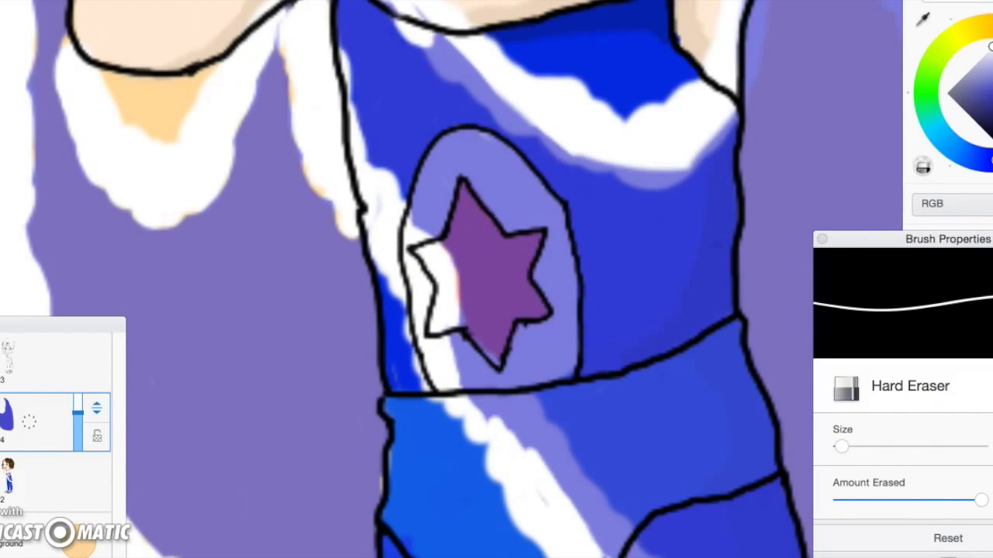
{"action": "left_click_drag", "start_coordinate": [547, 467], "coordinate": [613, 555]}
Step: Clear the violet from the white trim along the cape's neckline and bottom hem
{"action": "scroll", "coordinate": [723, 124], "scroll_direction": "up", "scroll_amount": 3}
{"action": "left_click", "coordinate": [437, 215]}
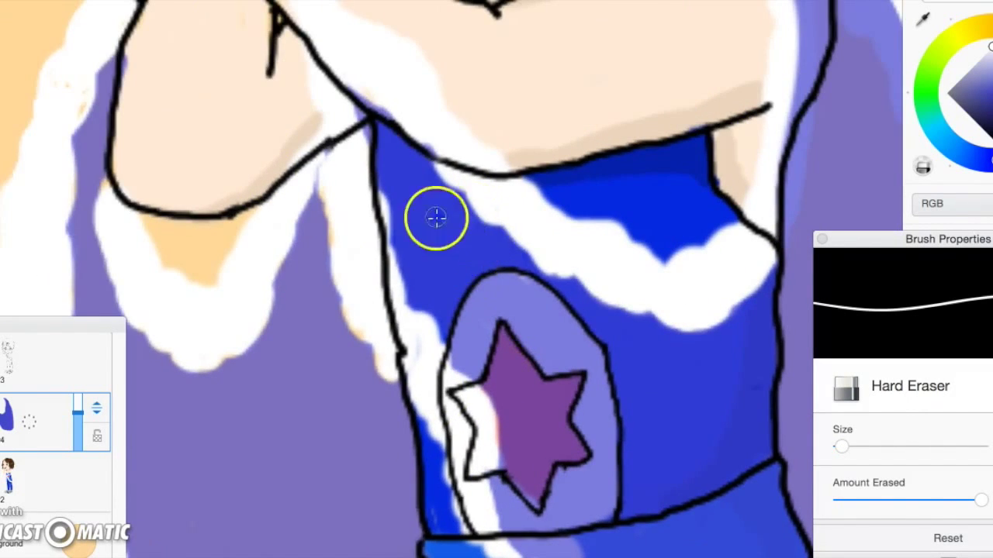
{"action": "scroll", "coordinate": [401, 357], "scroll_direction": "down", "scroll_amount": 5}
{"action": "scroll", "coordinate": [401, 357], "scroll_direction": "up", "scroll_amount": 3}
{"action": "mouse_move", "coordinate": [435, 366]}
{"action": "left_mouse_down"}
{"action": "mouse_move", "coordinate": [520, 431]}
{"action": "mouse_move", "coordinate": [555, 429]}
{"action": "mouse_move", "coordinate": [596, 462]}
{"action": "mouse_move", "coordinate": [744, 439]}
{"action": "left_mouse_up"}
{"action": "scroll", "coordinate": [678, 351], "scroll_direction": "down", "scroll_amount": 3}
{"action": "scroll", "coordinate": [678, 352], "scroll_direction": "up", "scroll_amount": 3}
Step: Erase the violet over the white trim up the cape's right outer edge to the shoulder
{"action": "mouse_move", "coordinate": [594, 355]}
{"action": "left_mouse_down"}
{"action": "mouse_move", "coordinate": [597, 224]}
{"action": "mouse_move", "coordinate": [571, 170]}
{"action": "left_mouse_up"}
{"action": "scroll", "coordinate": [571, 171], "scroll_direction": "up", "scroll_amount": 3}
{"action": "mouse_move", "coordinate": [598, 318]}
{"action": "left_mouse_down"}
{"action": "mouse_move", "coordinate": [556, 202]}
{"action": "mouse_move", "coordinate": [577, 287]}
{"action": "mouse_move", "coordinate": [593, 233]}
{"action": "left_mouse_up"}
{"action": "scroll", "coordinate": [626, 163], "scroll_direction": "up", "scroll_amount": 3}
{"action": "left_click_drag", "start_coordinate": [627, 163], "coordinate": [463, 49]}
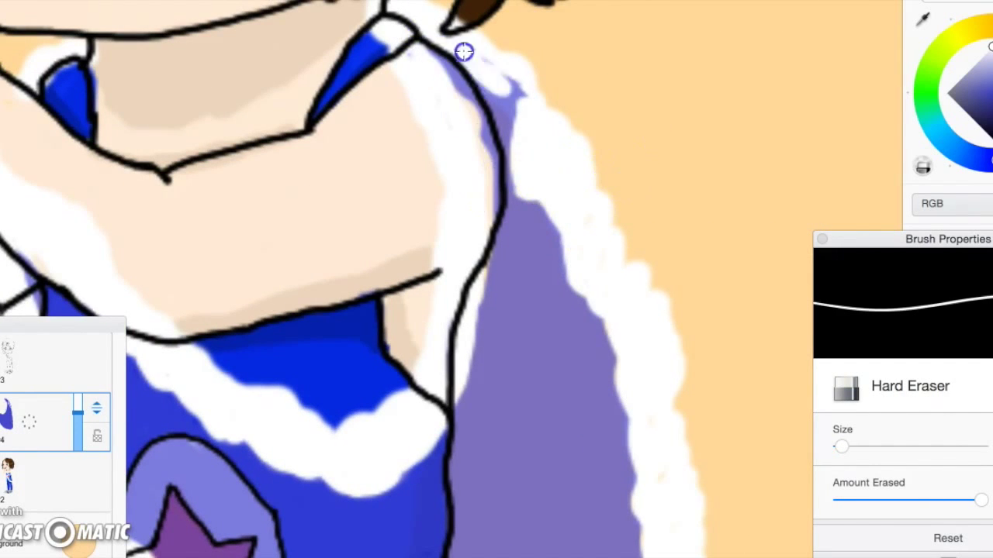
Step: Erase the body and clothing outlines that cross the white trim on the line layer
{"action": "scroll", "coordinate": [347, 159], "scroll_direction": "down", "scroll_amount": 3}
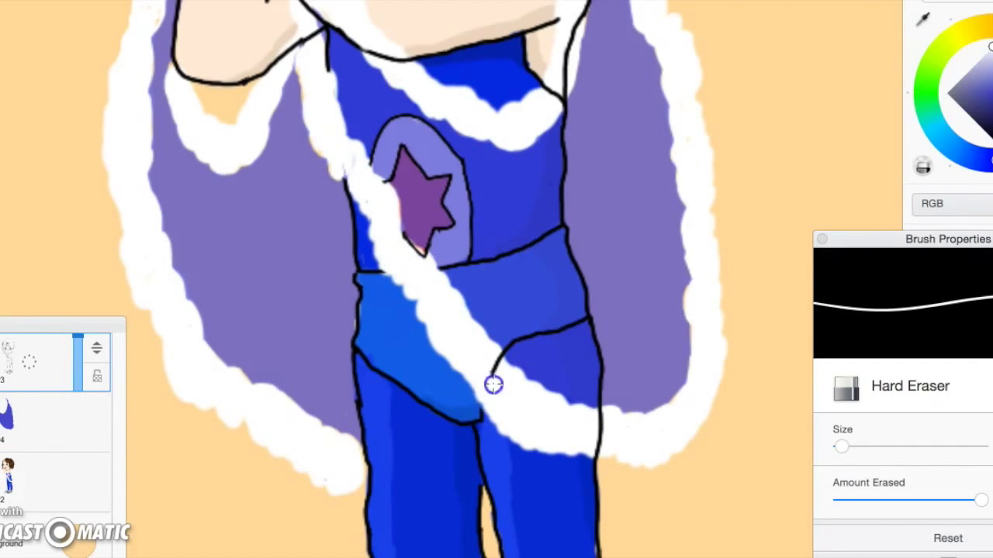
{"action": "scroll", "coordinate": [493, 385], "scroll_direction": "up", "scroll_amount": 3}
{"action": "scroll", "coordinate": [558, 253], "scroll_direction": "down", "scroll_amount": 3}
Step: Outline both edges of the diagonal front trim with wavy black lines from the wrist down past the hips
{"action": "key", "text": "b"}
{"action": "scroll", "coordinate": [354, 401], "scroll_direction": "down", "scroll_amount": 3}
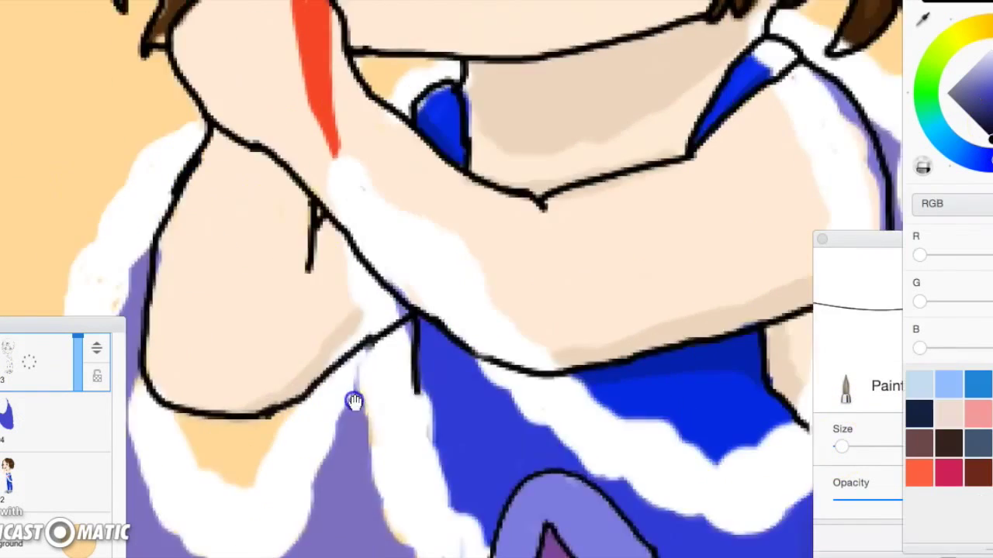
{"action": "scroll", "coordinate": [354, 401], "scroll_direction": "up", "scroll_amount": 3}
{"action": "mouse_move", "coordinate": [346, 281]}
{"action": "left_mouse_down"}
{"action": "mouse_move", "coordinate": [359, 351]}
{"action": "mouse_move", "coordinate": [431, 400]}
{"action": "mouse_move", "coordinate": [411, 185]}
{"action": "mouse_move", "coordinate": [458, 322]}
{"action": "left_mouse_up"}
{"action": "key", "text": "space"}
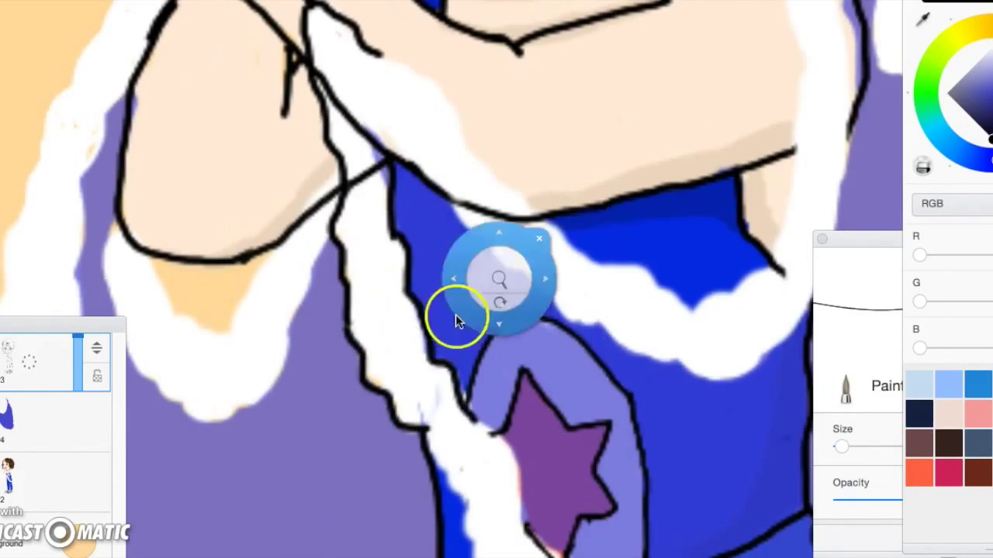
{"action": "scroll", "coordinate": [457, 322], "scroll_direction": "down", "scroll_amount": 10}
{"action": "scroll", "coordinate": [458, 322], "scroll_direction": "right", "scroll_amount": 7}
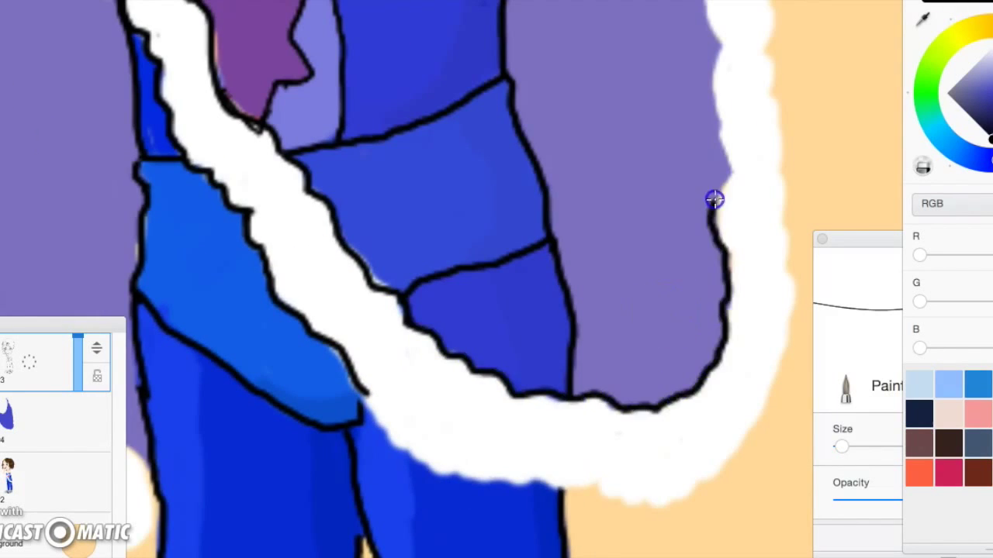
Step: Continue the wavy black outline around the white trim up the cape's right side, over the shoulder and along the neckline
{"action": "scroll", "coordinate": [713, 199], "scroll_direction": "up", "scroll_amount": 5}
{"action": "left_click_drag", "start_coordinate": [598, 261], "coordinate": [543, 85]}
{"action": "scroll", "coordinate": [496, 137], "scroll_direction": "up", "scroll_amount": 5}
{"action": "mouse_move", "coordinate": [465, 128]}
{"action": "left_mouse_down"}
{"action": "mouse_move", "coordinate": [589, 351]}
{"action": "mouse_move", "coordinate": [672, 73]}
{"action": "mouse_move", "coordinate": [461, 310]}
{"action": "mouse_move", "coordinate": [675, 124]}
{"action": "mouse_move", "coordinate": [667, 114]}
{"action": "left_mouse_up"}
{"action": "scroll", "coordinate": [590, 351], "scroll_direction": "down", "scroll_amount": 5}
{"action": "scroll", "coordinate": [656, 224], "scroll_direction": "down", "scroll_amount": 5}
{"action": "scroll", "coordinate": [195, 288], "scroll_direction": "up", "scroll_amount": 5}
{"action": "scroll", "coordinate": [555, 328], "scroll_direction": "down", "scroll_amount": 5}
Step: Clear the leftover violet from the shoulder trim and fill its gaps with white up to the outlines
{"action": "key", "text": "e"}
{"action": "key", "text": "e"}
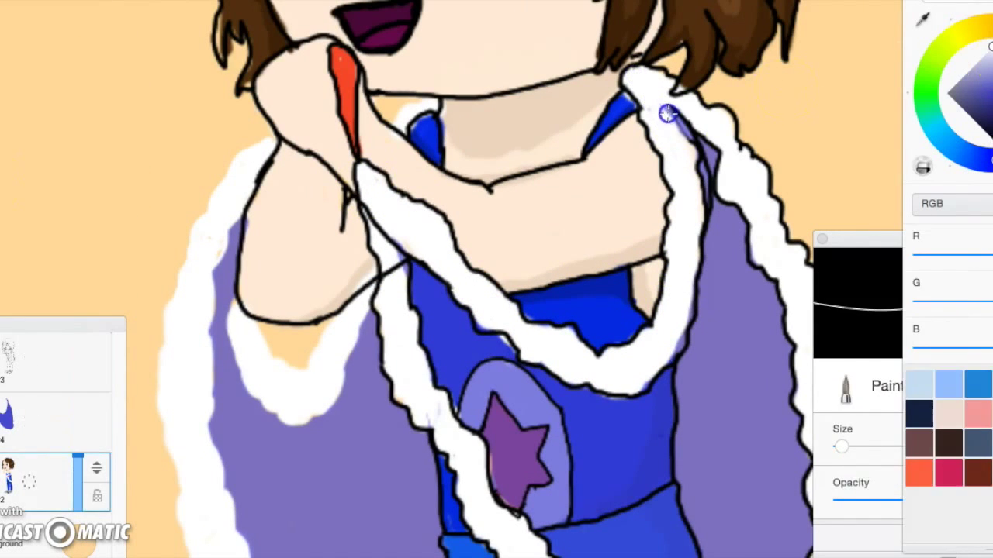
{"action": "key", "text": "e"}
{"action": "left_click", "coordinate": [711, 167]}
{"action": "left_click", "coordinate": [191, 297]}
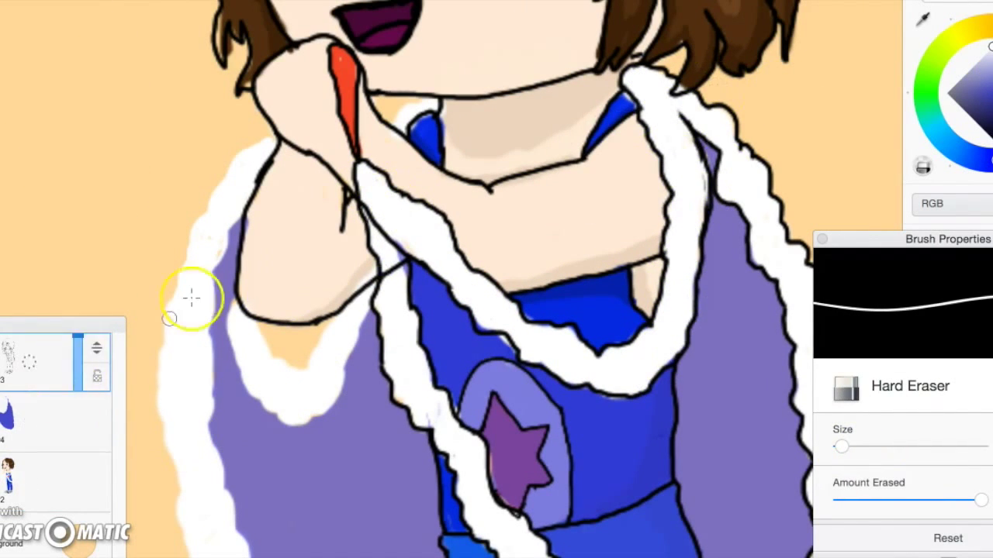
Step: Outline both edges of the white trim around the cape's left side with wavy black lines down to the hem
{"action": "scroll", "coordinate": [192, 297], "scroll_direction": "down", "scroll_amount": 5}
{"action": "scroll", "coordinate": [434, 266], "scroll_direction": "up", "scroll_amount": 5}
{"action": "key", "text": "e"}
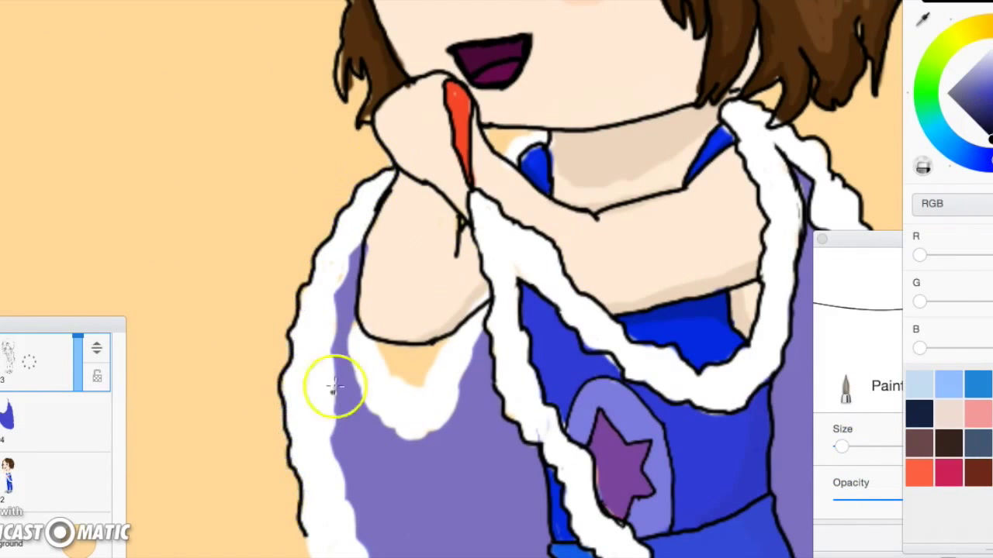
{"action": "scroll", "coordinate": [468, 367], "scroll_direction": "down", "scroll_amount": 5}
{"action": "left_click_drag", "start_coordinate": [310, 279], "coordinate": [364, 419]}
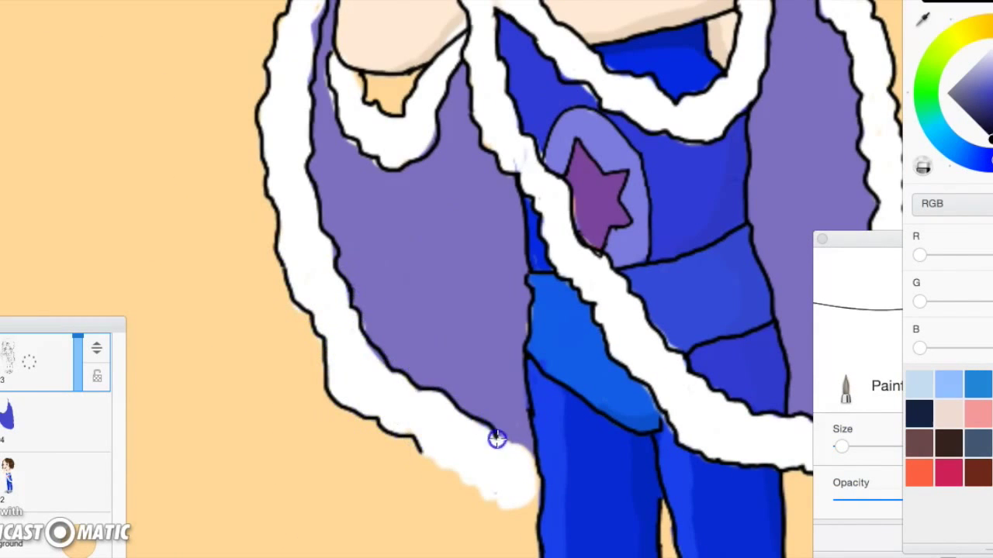
{"action": "left_click_drag", "start_coordinate": [496, 439], "coordinate": [381, 350]}
Step: Trace the star emblem's outline and the torso seams in black on the cape layer
{"action": "scroll", "coordinate": [538, 197], "scroll_direction": "up", "scroll_amount": 5}
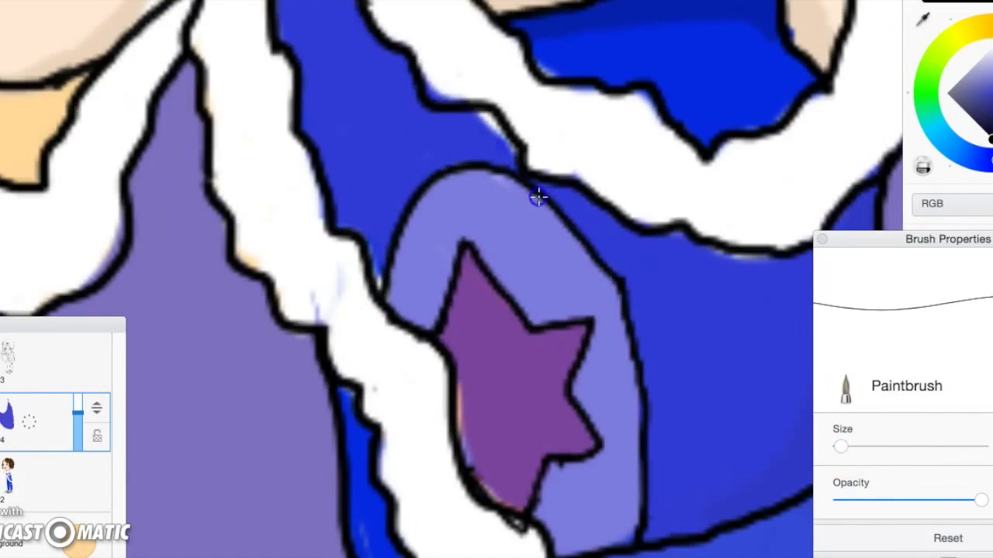
{"action": "scroll", "coordinate": [526, 333], "scroll_direction": "down", "scroll_amount": 15}
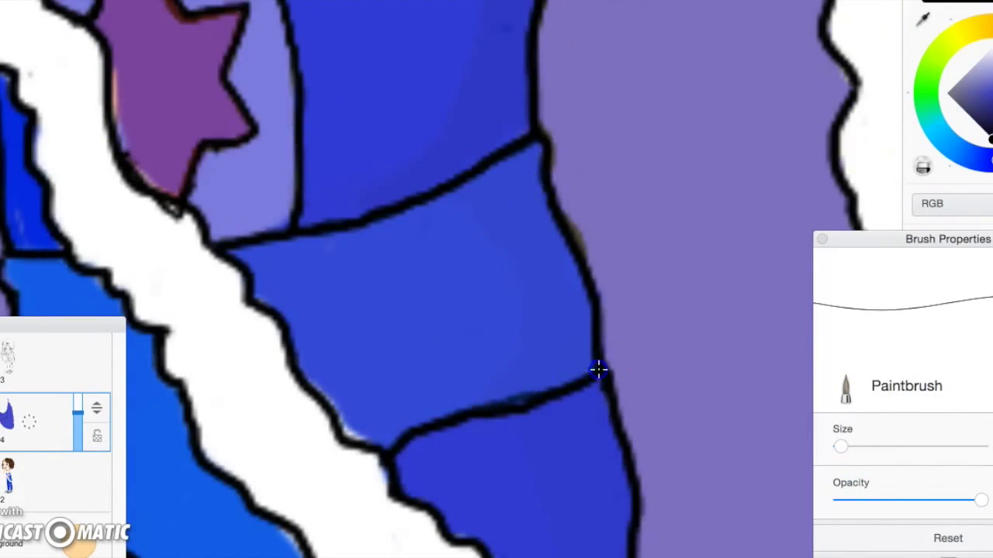
{"action": "key", "text": "e"}
{"action": "scroll", "coordinate": [396, 224], "scroll_direction": "up", "scroll_amount": 5}
{"action": "scroll", "coordinate": [443, 222], "scroll_direction": "down", "scroll_amount": 5}
{"action": "scroll", "coordinate": [466, 210], "scroll_direction": "up", "scroll_amount": 6}
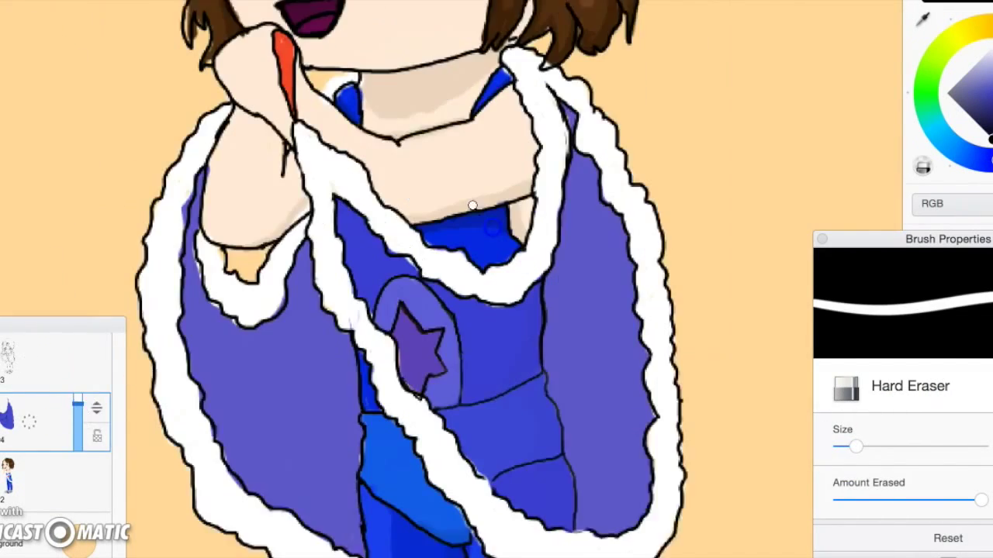
Step: Try the cape layer at low, full and slightly reduced opacity to compare how the suit shows through
{"action": "scroll", "coordinate": [546, 294], "scroll_direction": "down", "scroll_amount": 5}
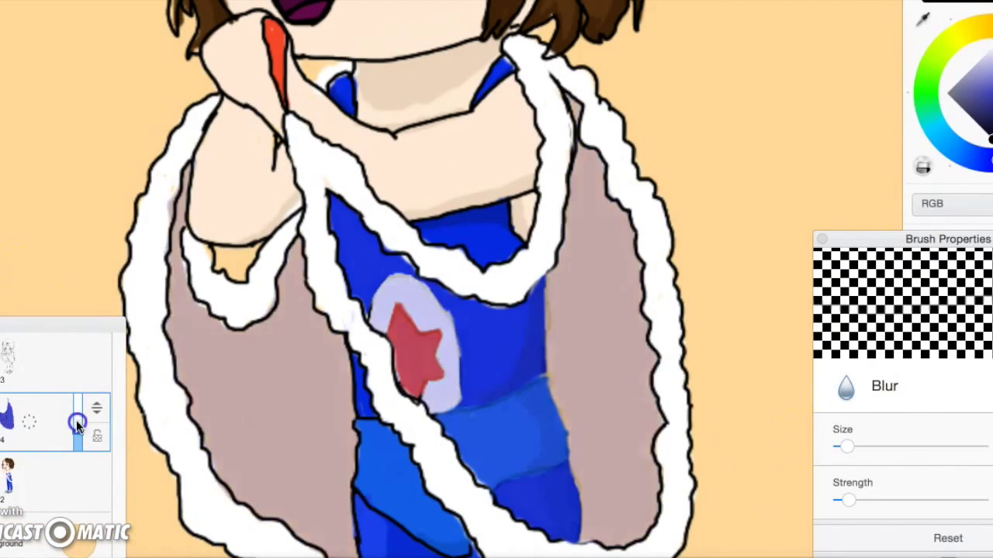
{"action": "scroll", "coordinate": [551, 395], "scroll_direction": "up", "scroll_amount": 5}
{"action": "key", "text": "b"}
{"action": "scroll", "coordinate": [562, 343], "scroll_direction": "up", "scroll_amount": 3}
{"action": "scroll", "coordinate": [528, 403], "scroll_direction": "down", "scroll_amount": 6}
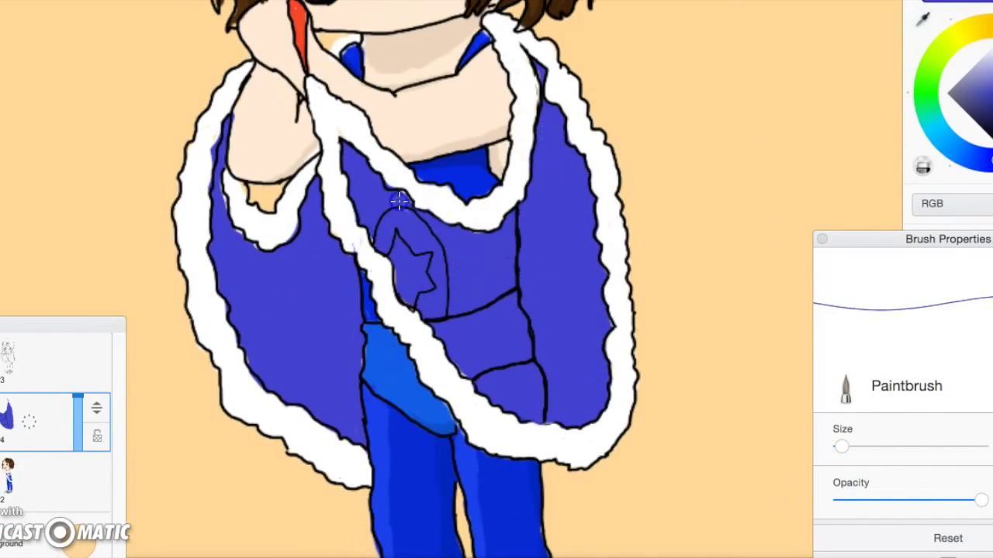
{"action": "scroll", "coordinate": [310, 233], "scroll_direction": "up", "scroll_amount": 2}
{"action": "left_click", "coordinate": [211, 141], "text": "alt"}
{"action": "scroll", "coordinate": [362, 251], "scroll_direction": "down", "scroll_amount": 4}
{"action": "key", "text": "b"}
{"action": "key", "text": "b"}
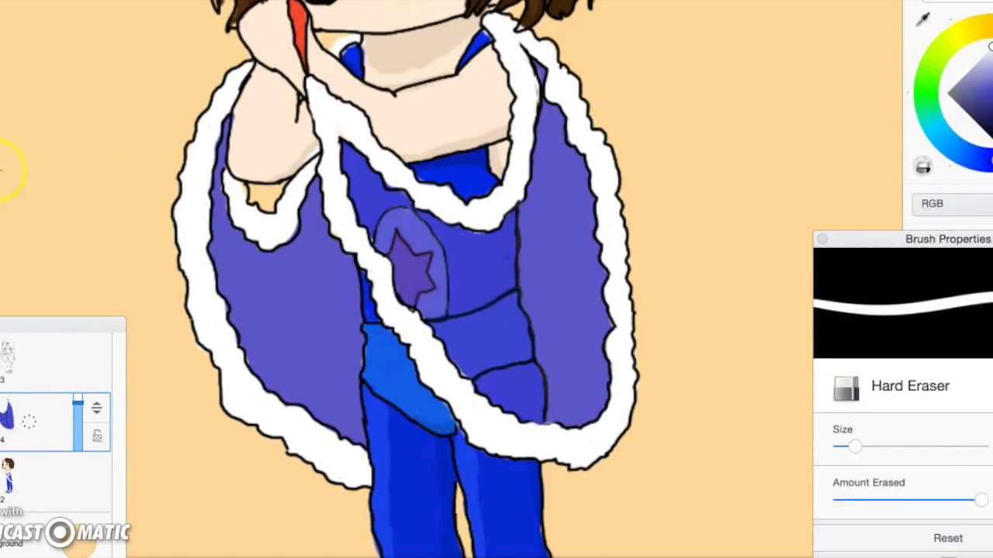
Step: Make the cape layer fully opaque and cover the star emblem and torso outlines with solid violet
{"action": "key", "text": "b"}
{"action": "scroll", "coordinate": [465, 215], "scroll_direction": "up", "scroll_amount": 4}
{"action": "left_click", "coordinate": [465, 215]}
{"action": "scroll", "coordinate": [381, 228], "scroll_direction": "down", "scroll_amount": 4}
{"action": "key", "text": "b"}
{"action": "key", "text": "b"}
{"action": "scroll", "coordinate": [457, 243], "scroll_direction": "up", "scroll_amount": 3}
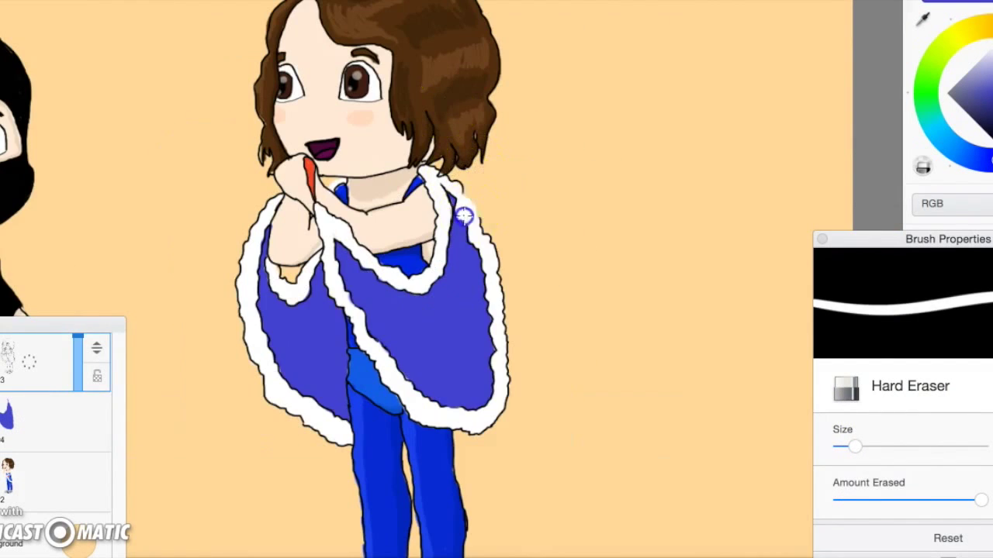
Step: Remove the outlined white trim along the cape's outer right side and extend the violet cape colour over it
{"action": "key", "text": "b"}
{"action": "left_click_drag", "start_coordinate": [76, 434], "coordinate": [75, 410]}
{"action": "left_click_drag", "start_coordinate": [458, 186], "coordinate": [488, 311]}
{"action": "left_click_drag", "start_coordinate": [489, 272], "coordinate": [501, 403]}
{"action": "key", "text": "b"}
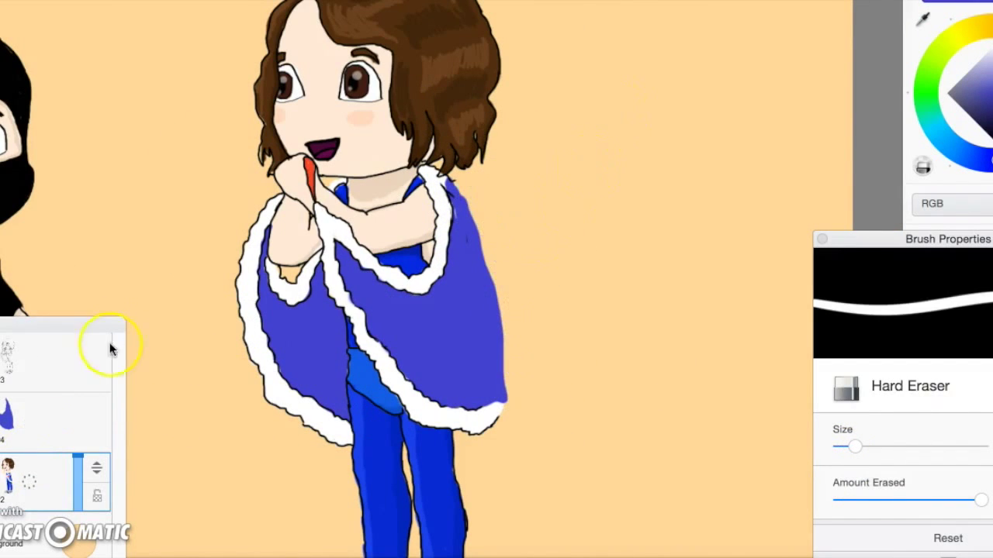
Step: Shade the inner edge of the cape's left half with darker violet and the adjoining white trim with light grey
{"action": "left_click", "coordinate": [31, 419]}
{"action": "key", "text": "b"}
{"action": "scroll", "coordinate": [384, 403], "scroll_direction": "up", "scroll_amount": 3}
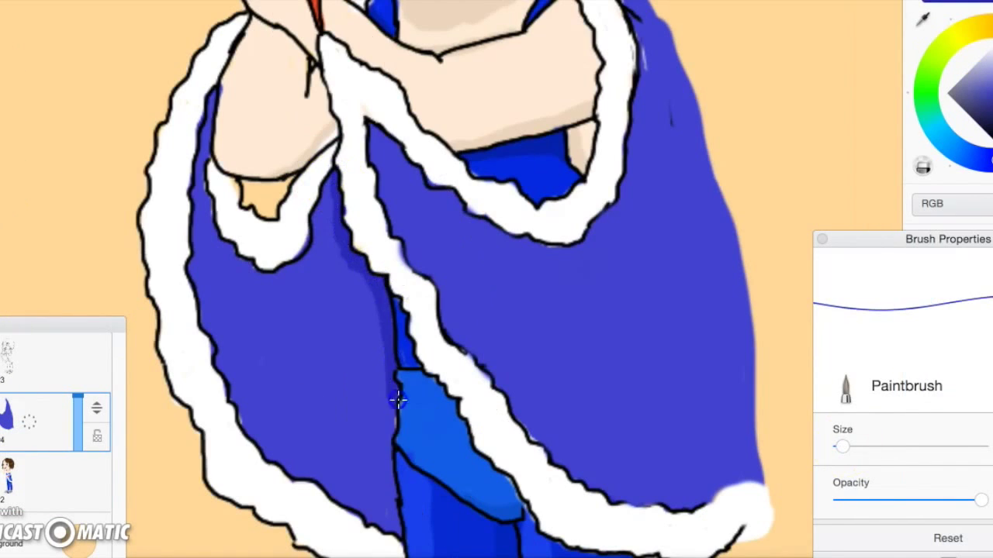
{"action": "scroll", "coordinate": [345, 256], "scroll_direction": "down", "scroll_amount": 3}
{"action": "scroll", "coordinate": [367, 439], "scroll_direction": "down", "scroll_amount": 2}
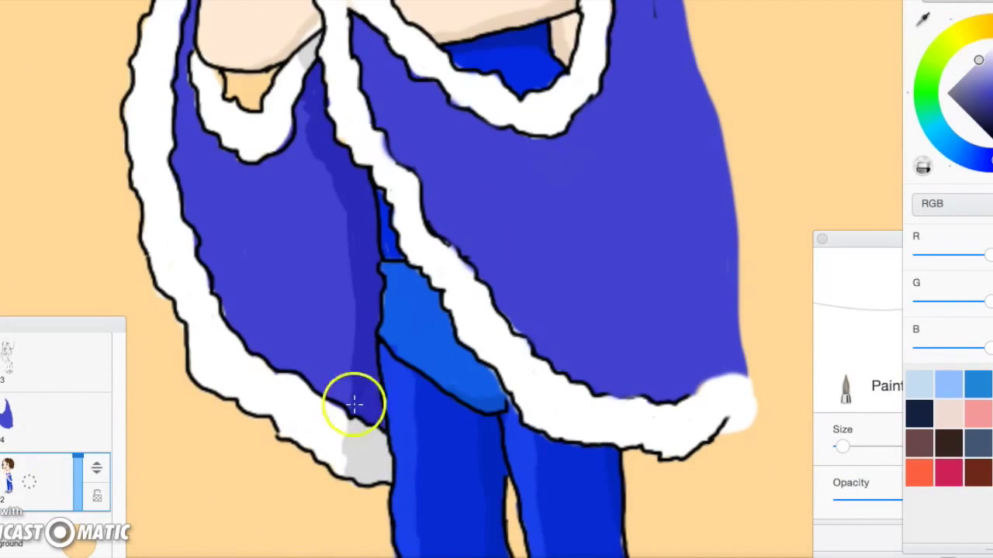
{"action": "scroll", "coordinate": [355, 404], "scroll_direction": "down", "scroll_amount": 3}
{"action": "left_click_drag", "start_coordinate": [76, 434], "coordinate": [82, 413]}
Step: Outline the cape's outer right edge in black on the line layer, from the shoulder down to the hem trim
{"action": "left_click", "coordinate": [31, 360]}
{"action": "scroll", "coordinate": [568, 131], "scroll_direction": "up", "scroll_amount": 3}
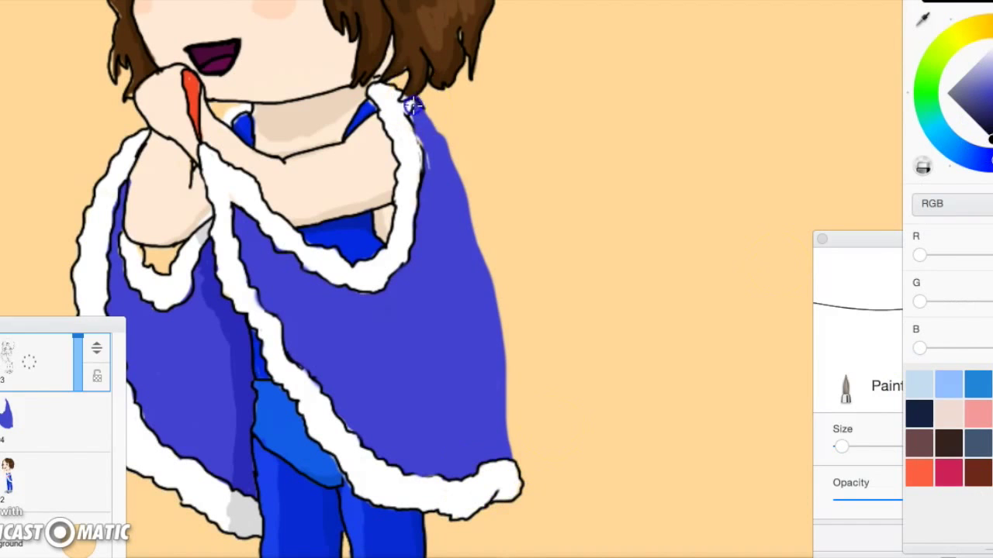
{"action": "left_click_drag", "start_coordinate": [413, 105], "coordinate": [508, 458]}
{"action": "key", "text": "e"}
{"action": "scroll", "coordinate": [340, 146], "scroll_direction": "down", "scroll_amount": 1}
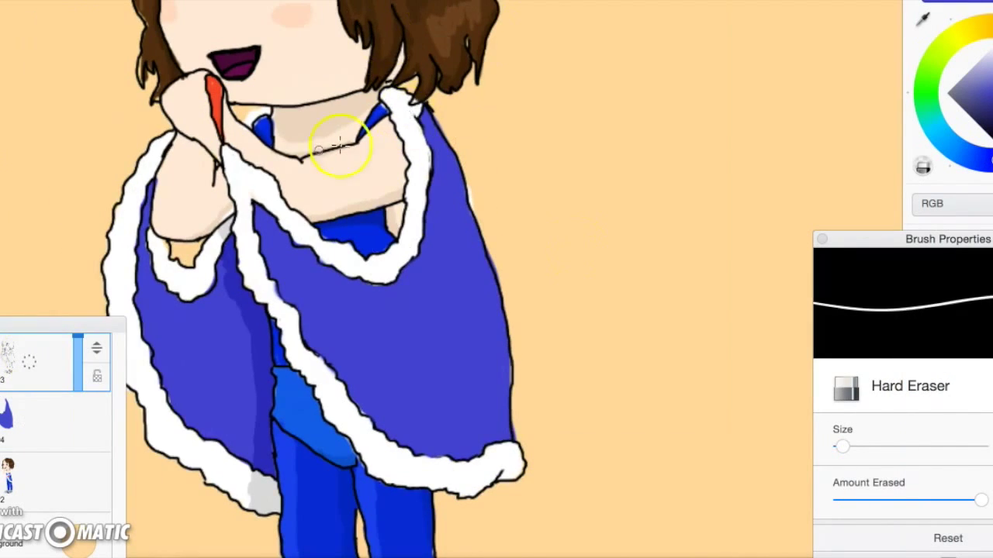
Step: Sketch a microphone on a stand before the caped figure and a keyboard before the ninja in dark purple
{"action": "key", "text": "e"}
{"action": "scroll", "coordinate": [340, 146], "scroll_direction": "down", "scroll_amount": 3}
{"action": "scroll", "coordinate": [388, 355], "scroll_direction": "up", "scroll_amount": 3}
{"action": "mouse_move", "coordinate": [388, 180]}
{"action": "left_mouse_down"}
{"action": "mouse_move", "coordinate": [418, 153]}
{"action": "mouse_move", "coordinate": [399, 107]}
{"action": "left_mouse_up"}
{"action": "scroll", "coordinate": [399, 106], "scroll_direction": "down", "scroll_amount": 3}
{"action": "left_click_drag", "start_coordinate": [439, 155], "coordinate": [439, 313]}
{"action": "scroll", "coordinate": [439, 312], "scroll_direction": "up", "scroll_amount": 3}
{"action": "left_click_drag", "start_coordinate": [403, 186], "coordinate": [381, 168]}
{"action": "scroll", "coordinate": [381, 168], "scroll_direction": "down", "scroll_amount": 3}
{"action": "mouse_move", "coordinate": [287, 198]}
{"action": "left_mouse_down"}
{"action": "mouse_move", "coordinate": [440, 156]}
{"action": "mouse_move", "coordinate": [357, 202]}
{"action": "left_mouse_up"}
{"action": "scroll", "coordinate": [432, 365], "scroll_direction": "down", "scroll_amount": 2}
Step: Paint the microphone's handle mid grey over the purple sketch
{"action": "scroll", "coordinate": [365, 250], "scroll_direction": "up", "scroll_amount": 4}
{"action": "mouse_move", "coordinate": [288, 300]}
{"action": "left_mouse_down"}
{"action": "mouse_move", "coordinate": [365, 248]}
{"action": "mouse_move", "coordinate": [255, 394]}
{"action": "mouse_move", "coordinate": [330, 266]}
{"action": "mouse_move", "coordinate": [262, 354]}
{"action": "mouse_move", "coordinate": [210, 369]}
{"action": "left_mouse_up"}
{"action": "key", "text": "e"}
{"action": "key", "text": "e"}
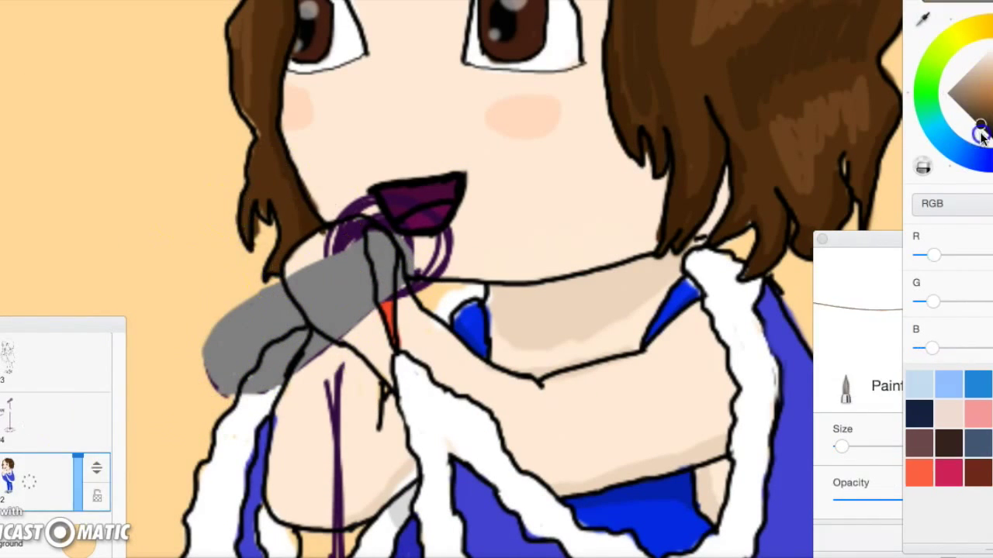
Step: Fill the microphone's head with near-black and erase the purple sketch lines and excess grey around the head and handle
{"action": "left_click_drag", "start_coordinate": [412, 284], "coordinate": [403, 237]}
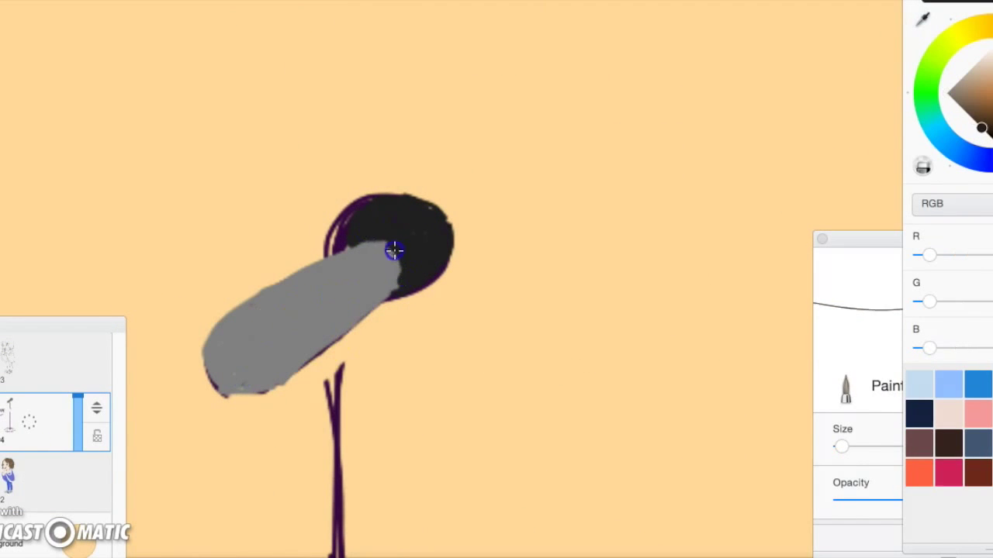
{"action": "key", "text": "e"}
{"action": "left_click_drag", "start_coordinate": [341, 242], "coordinate": [400, 193]}
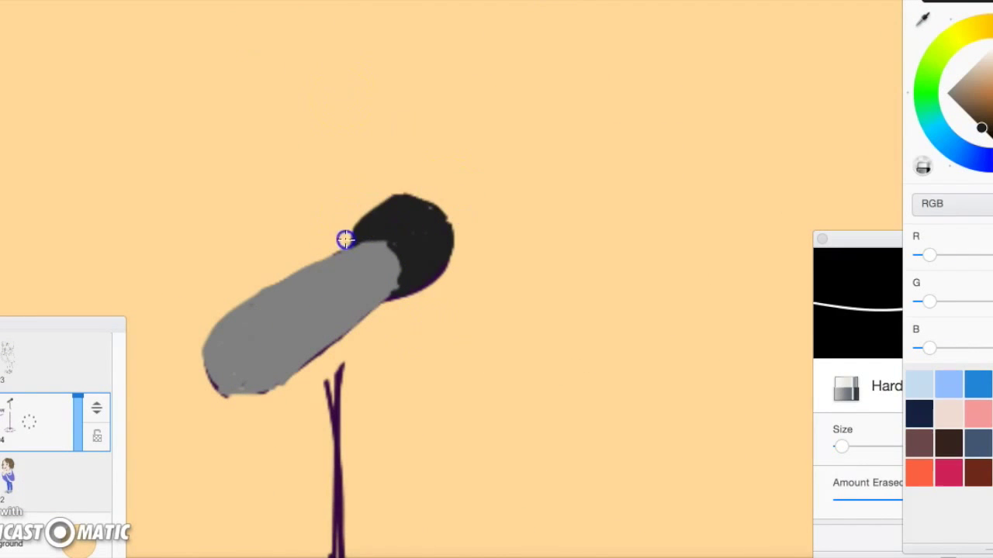
{"action": "left_click_drag", "start_coordinate": [344, 240], "coordinate": [227, 331]}
{"action": "scroll", "coordinate": [334, 260], "scroll_direction": "down", "scroll_amount": 5}
{"action": "scroll", "coordinate": [434, 233], "scroll_direction": "up", "scroll_amount": 5}
Step: Paint the microphone stand's pole as a straight dark grey vertical bar down to the floor
{"action": "key", "text": "e"}
{"action": "left_click_drag", "start_coordinate": [466, 129], "coordinate": [458, 484]}
{"action": "scroll", "coordinate": [441, 224], "scroll_direction": "down", "scroll_amount": 2}
{"action": "scroll", "coordinate": [441, 225], "scroll_direction": "down", "scroll_amount": 3}
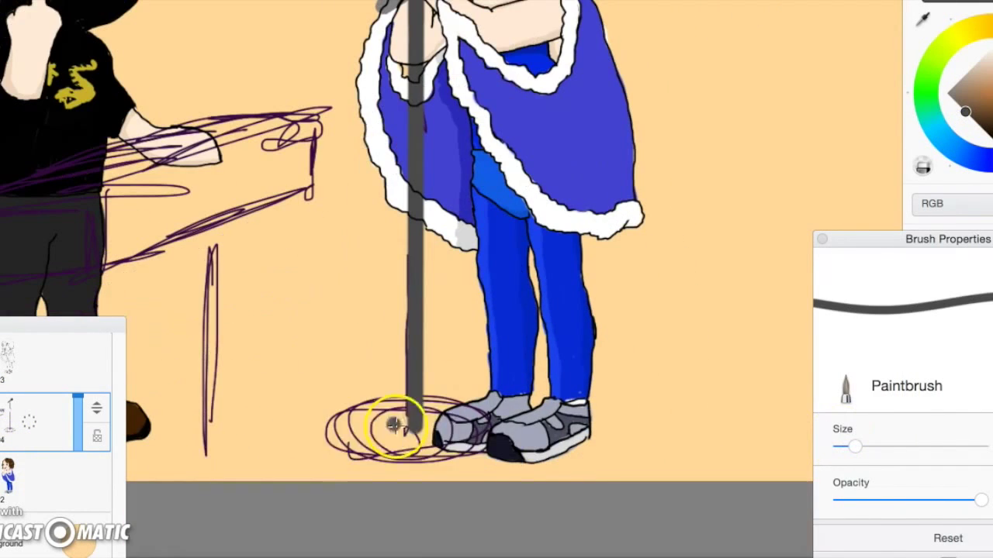
Step: Paint the stand's flared base dark grey and erase the purple ellipses and rough edges around it
{"action": "left_click_drag", "start_coordinate": [341, 449], "coordinate": [393, 414]}
{"action": "key", "text": "e"}
{"action": "left_click_drag", "start_coordinate": [333, 423], "coordinate": [388, 413]}
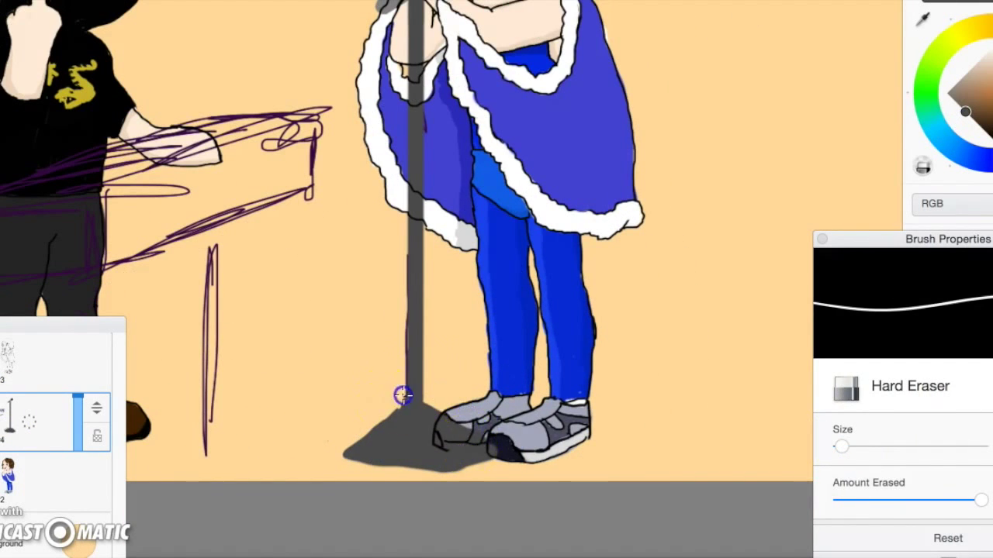
{"action": "scroll", "coordinate": [449, 364], "scroll_direction": "down", "scroll_amount": 2}
Step: Paint a dark grey clip joining the microphone's handle to the top of the stand
{"action": "key", "text": "e"}
{"action": "scroll", "coordinate": [443, 349], "scroll_direction": "up", "scroll_amount": 5}
{"action": "left_click", "coordinate": [845, 453]}
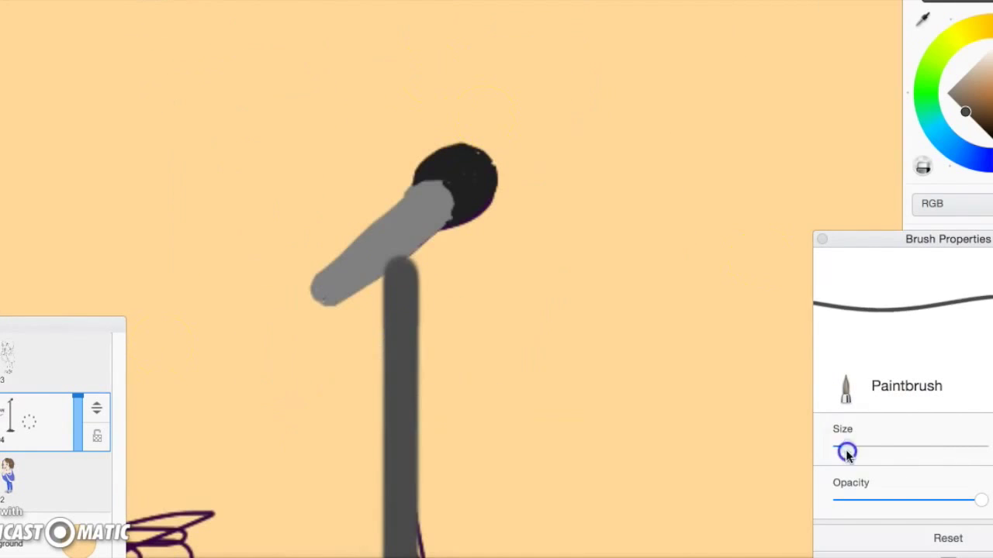
{"action": "scroll", "coordinate": [434, 233], "scroll_direction": "down", "scroll_amount": 3}
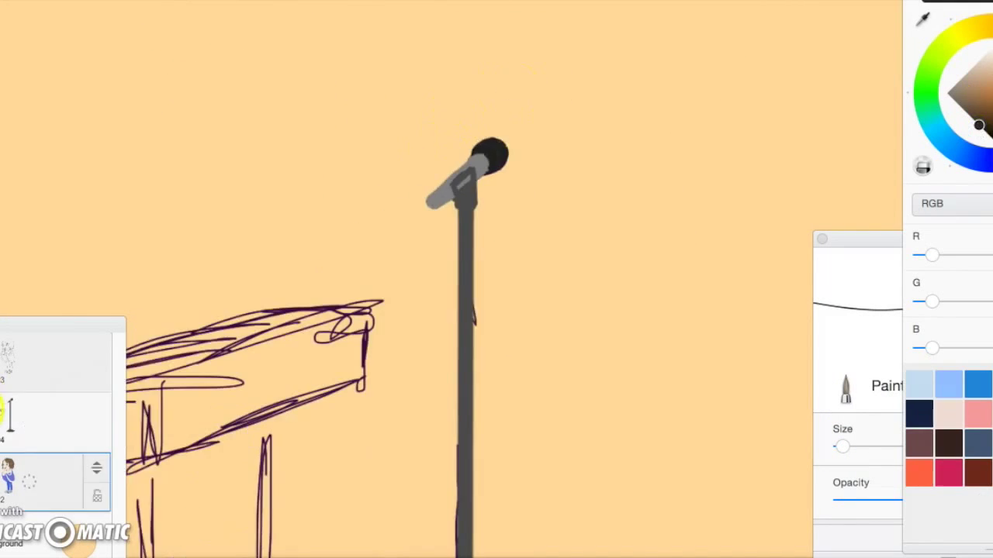
{"action": "scroll", "coordinate": [435, 233], "scroll_direction": "up", "scroll_amount": 5}
Step: Outline the microphone, clip, pole and base in black on the line layer, lowering its opacity while tracing
{"action": "left_click", "coordinate": [47, 361]}
{"action": "scroll", "coordinate": [316, 344], "scroll_direction": "down", "scroll_amount": 3}
{"action": "left_click_drag", "start_coordinate": [83, 333], "coordinate": [83, 322]}
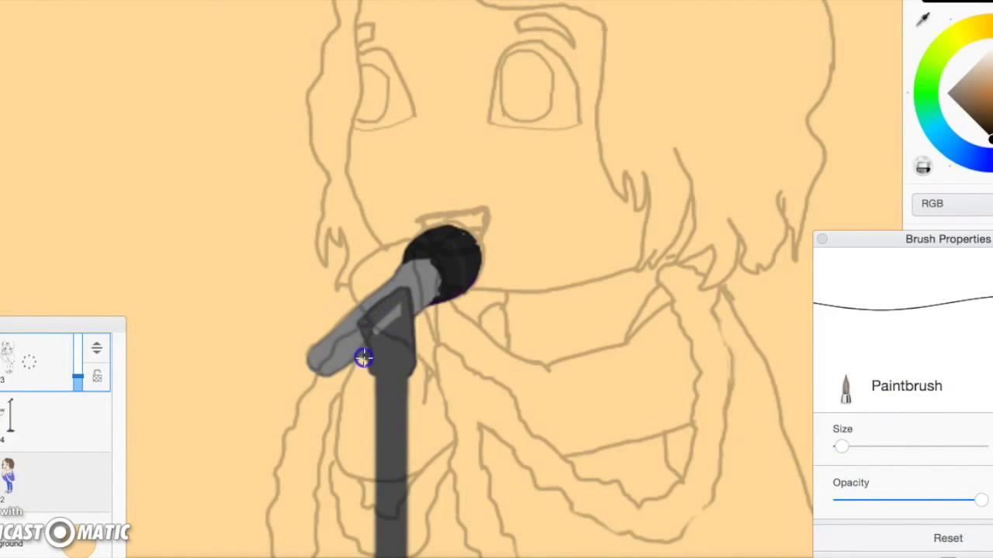
{"action": "scroll", "coordinate": [363, 358], "scroll_direction": "down", "scroll_amount": 3}
{"action": "left_click_drag", "start_coordinate": [78, 380], "coordinate": [62, 295]}
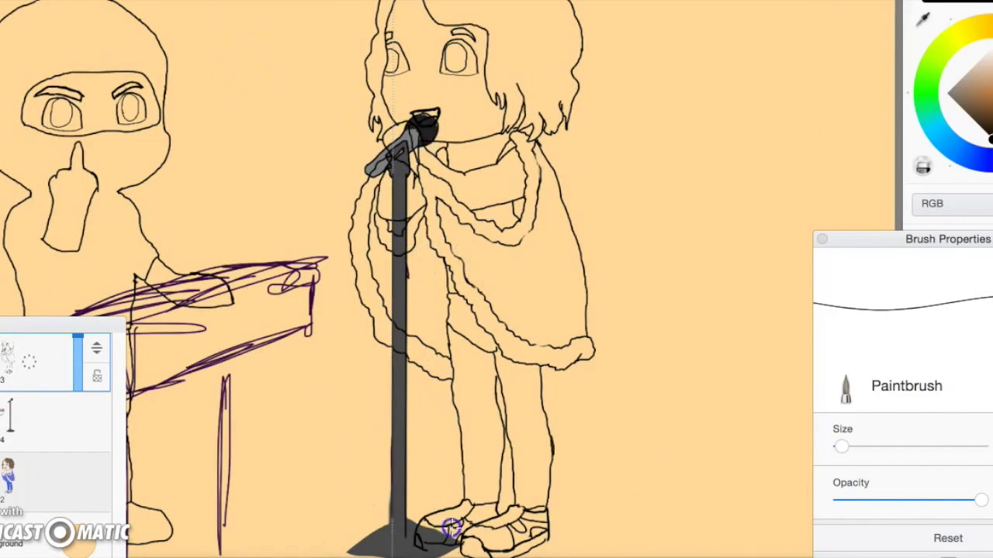
{"action": "scroll", "coordinate": [450, 527], "scroll_direction": "up", "scroll_amount": 5}
Step: Erase the microphone's grey fill and outlines over the raised fist so the hand sits in front
{"action": "key", "text": "e"}
{"action": "mouse_move", "coordinate": [496, 372]}
{"action": "left_mouse_down"}
{"action": "mouse_move", "coordinate": [443, 313]}
{"action": "mouse_move", "coordinate": [455, 328]}
{"action": "left_mouse_up"}
{"action": "scroll", "coordinate": [455, 328], "scroll_direction": "down", "scroll_amount": 5}
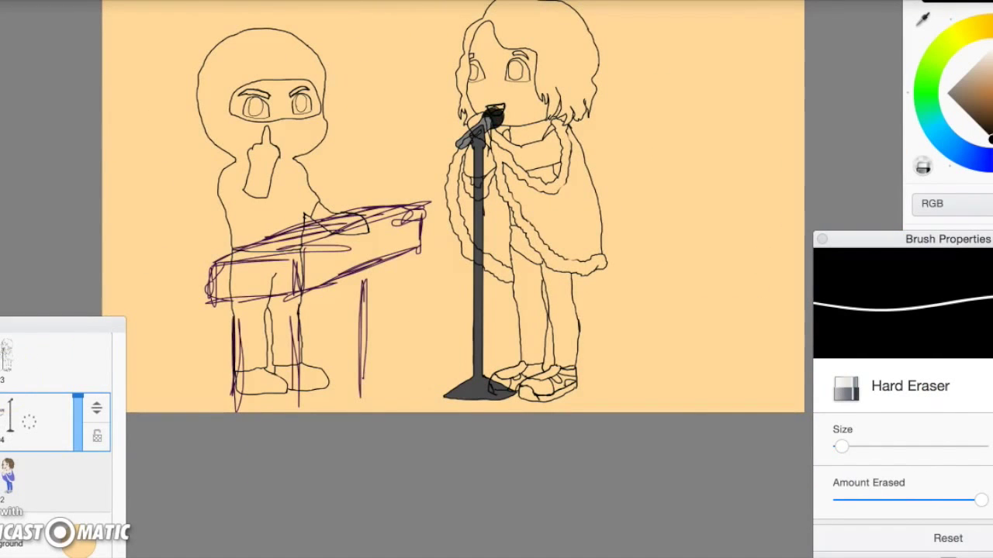
{"action": "scroll", "coordinate": [489, 201], "scroll_direction": "up", "scroll_amount": 5}
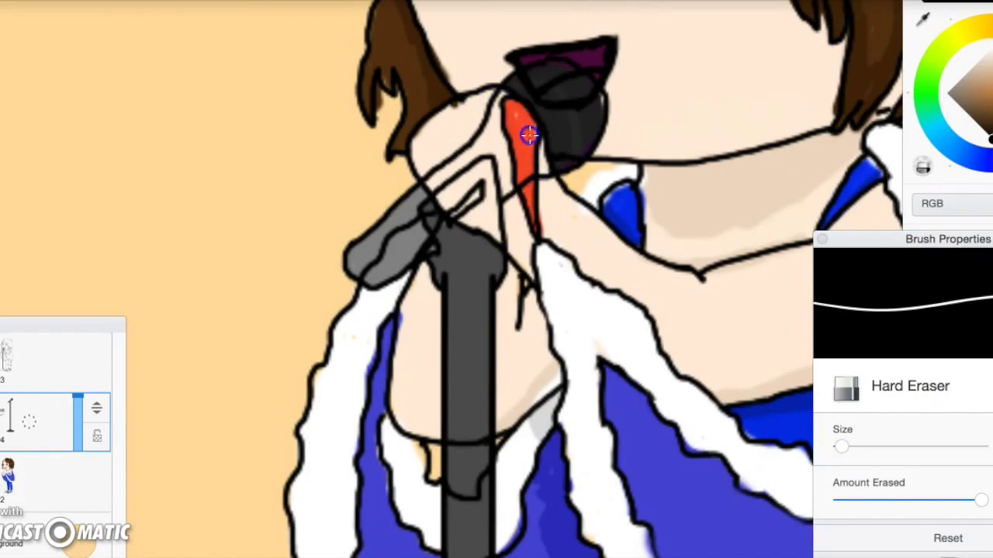
{"action": "key", "text": "Page_Up"}
{"action": "left_click_drag", "start_coordinate": [466, 163], "coordinate": [497, 208]}
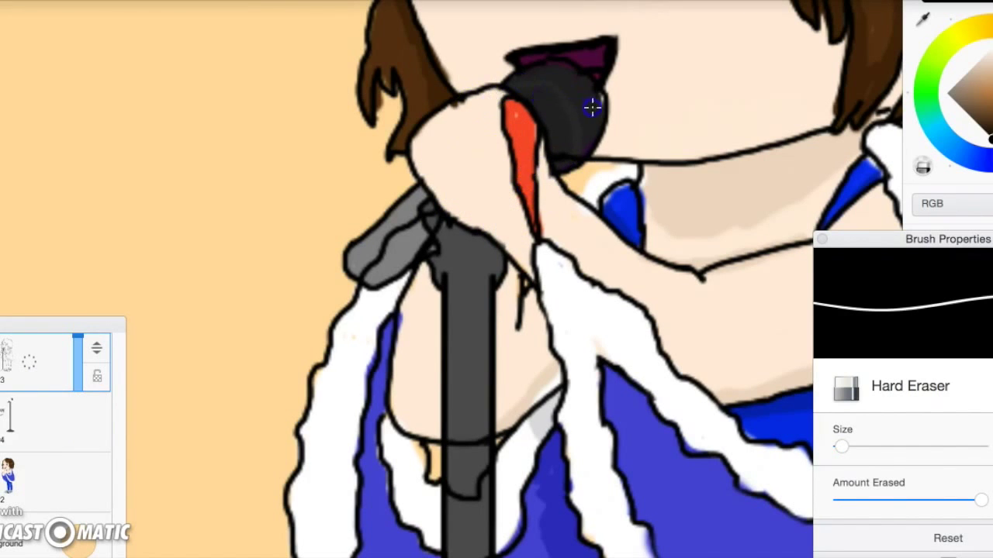
{"action": "scroll", "coordinate": [432, 216], "scroll_direction": "down", "scroll_amount": 5}
Step: Block in the keyboard's front and side with straight dark grey ruler lines over the purple sketch
{"action": "key", "text": "b"}
{"action": "key", "text": "Page_Down"}
{"action": "left_click", "coordinate": [53, 380]}
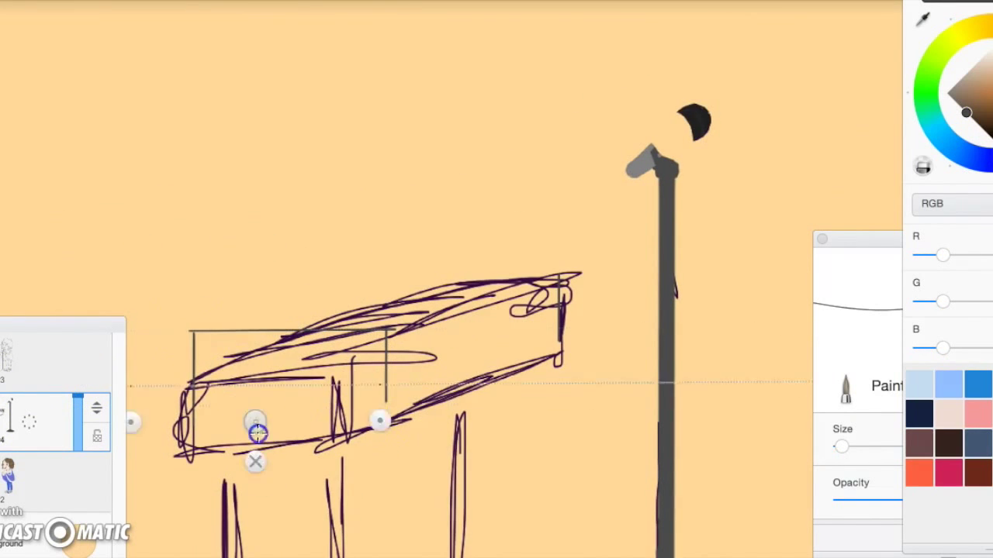
{"action": "left_click_drag", "start_coordinate": [256, 434], "coordinate": [548, 336]}
{"action": "mouse_move", "coordinate": [233, 357]}
{"action": "left_mouse_down"}
{"action": "mouse_move", "coordinate": [201, 338]}
{"action": "mouse_move", "coordinate": [322, 355]}
{"action": "mouse_move", "coordinate": [434, 310]}
{"action": "left_mouse_up"}
Step: Fill the keyboard body with solid dark grey and erase the stray sketch lines around it
{"action": "key", "text": "e"}
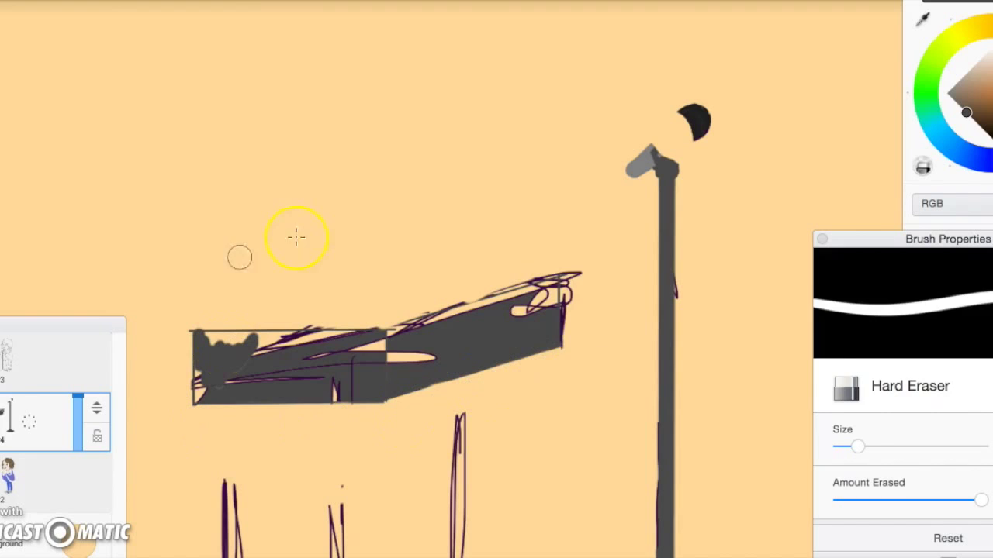
{"action": "key", "text": "b"}
{"action": "left_click_drag", "start_coordinate": [426, 358], "coordinate": [263, 381]}
{"action": "key", "text": "r"}
{"action": "left_click_drag", "start_coordinate": [305, 342], "coordinate": [529, 355]}
{"action": "scroll", "coordinate": [406, 397], "scroll_direction": "down", "scroll_amount": 2}
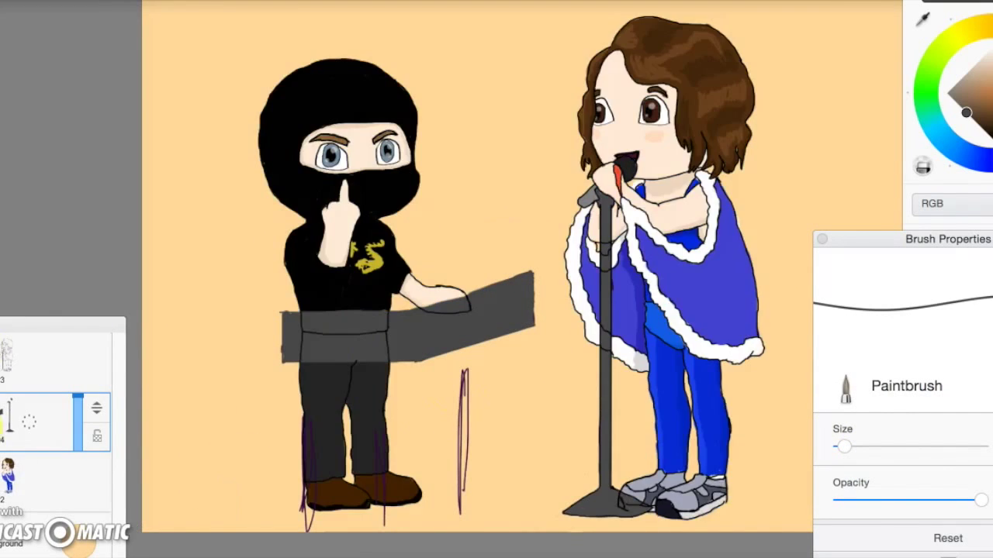
Step: Straighten the keyboard's top edge with dark grey ruler lines, fill up to it and erase the overshooting ends
{"action": "left_click_drag", "start_coordinate": [284, 476], "coordinate": [283, 312]}
{"action": "left_click_drag", "start_coordinate": [283, 313], "coordinate": [523, 273]}
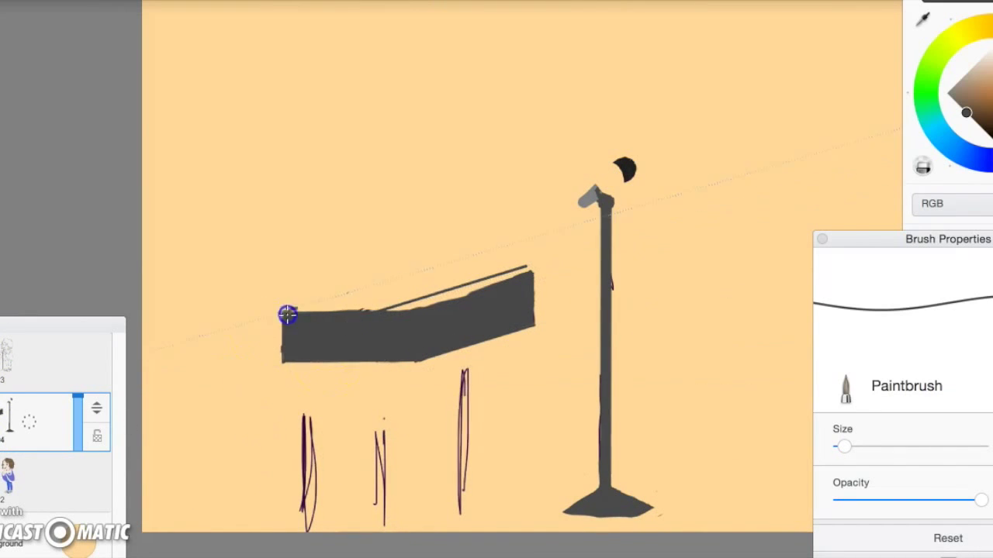
{"action": "left_click", "coordinate": [342, 352]}
{"action": "scroll", "coordinate": [501, 290], "scroll_direction": "up", "scroll_amount": 2}
{"action": "key", "text": "e"}
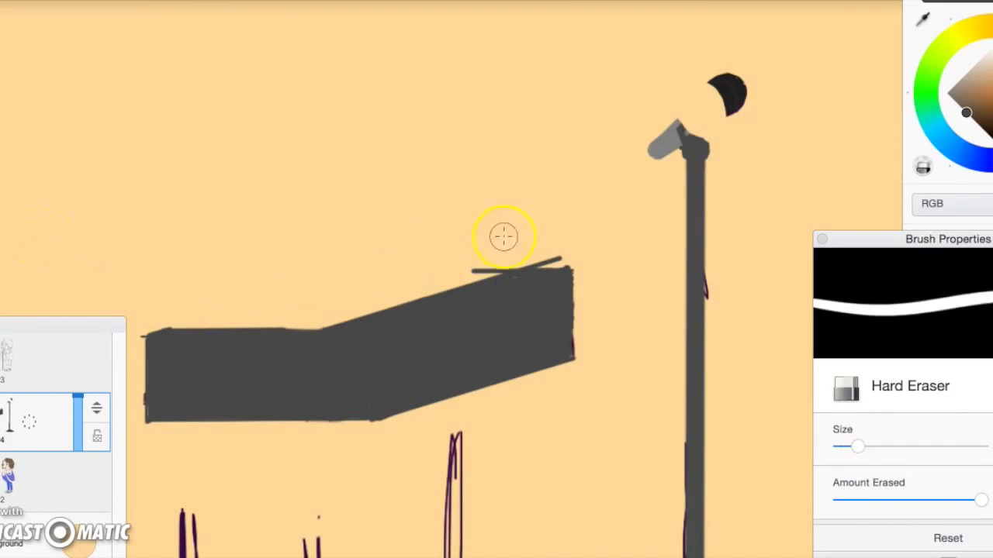
{"action": "left_click_drag", "start_coordinate": [473, 268], "coordinate": [559, 263]}
Step: Enlarge the brush and paint four thick, straight dark grey vertical legs beneath the keyboard
{"action": "scroll", "coordinate": [287, 253], "scroll_direction": "down", "scroll_amount": 2}
{"action": "key", "text": "b"}
{"action": "left_click_drag", "start_coordinate": [850, 450], "coordinate": [877, 448]}
{"action": "mouse_move", "coordinate": [204, 304]}
{"action": "left_mouse_down"}
{"action": "mouse_move", "coordinate": [215, 366]}
{"action": "mouse_move", "coordinate": [204, 533]}
{"action": "left_mouse_up"}
{"action": "left_click_drag", "start_coordinate": [349, 307], "coordinate": [349, 543]}
{"action": "left_click_drag", "start_coordinate": [473, 263], "coordinate": [473, 505]}
{"action": "left_click_drag", "start_coordinate": [318, 306], "coordinate": [318, 543]}
Step: Erase the leftover purple leg sketches and trim the rounded ends of the keyboard's legs flat
{"action": "key", "text": "e"}
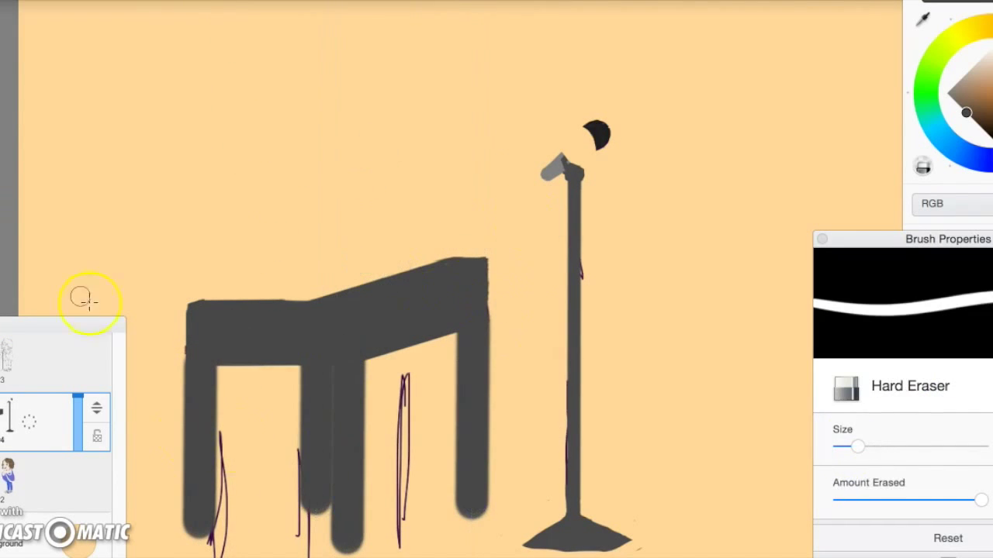
{"action": "scroll", "coordinate": [183, 412], "scroll_direction": "up", "scroll_amount": 2}
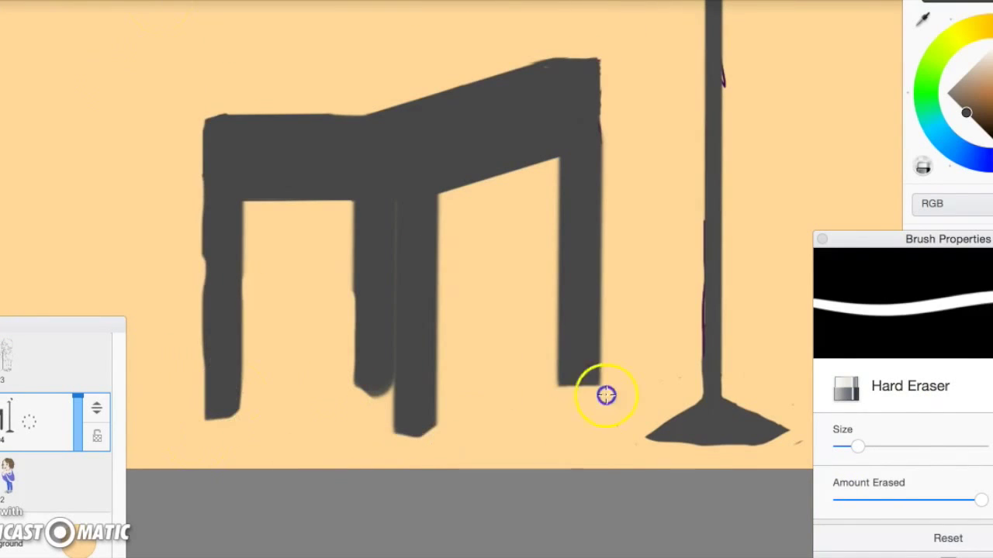
{"action": "left_click_drag", "start_coordinate": [606, 395], "coordinate": [365, 392]}
Step: Outline the keyboard and its legs with straight black ruler lines and erase the ninja's outline crossing the front panel
{"action": "key", "text": "b"}
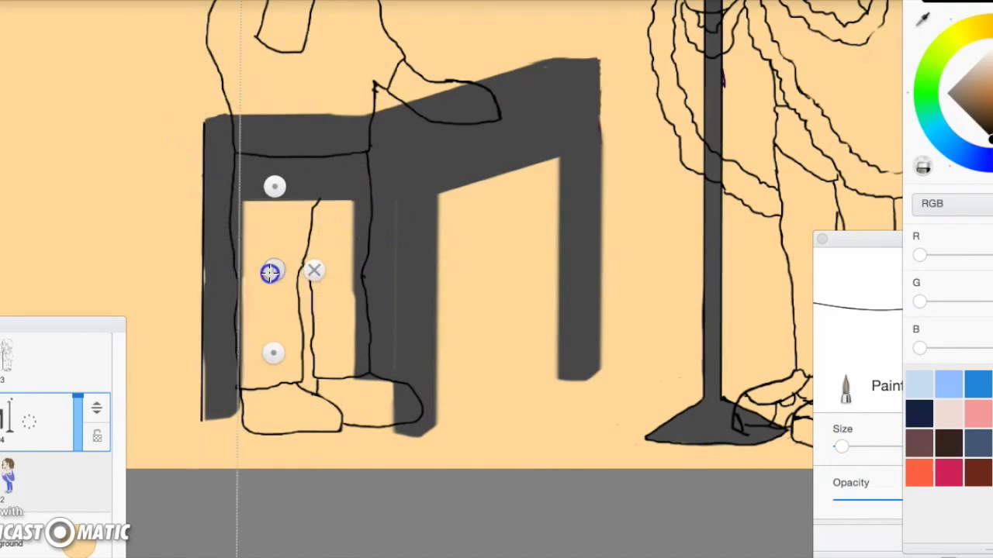
{"action": "mouse_move", "coordinate": [266, 271]}
{"action": "left_mouse_down"}
{"action": "mouse_move", "coordinate": [359, 377]}
{"action": "mouse_move", "coordinate": [634, 201]}
{"action": "mouse_move", "coordinate": [430, 213]}
{"action": "mouse_move", "coordinate": [286, 207]}
{"action": "mouse_move", "coordinate": [368, 117]}
{"action": "mouse_move", "coordinate": [354, 481]}
{"action": "mouse_move", "coordinate": [286, 450]}
{"action": "mouse_move", "coordinate": [361, 427]}
{"action": "mouse_move", "coordinate": [323, 175]}
{"action": "mouse_move", "coordinate": [251, 150]}
{"action": "mouse_move", "coordinate": [317, 421]}
{"action": "mouse_move", "coordinate": [286, 413]}
{"action": "left_mouse_up"}
{"action": "key", "text": "e"}
{"action": "left_click_drag", "start_coordinate": [292, 156], "coordinate": [226, 173]}
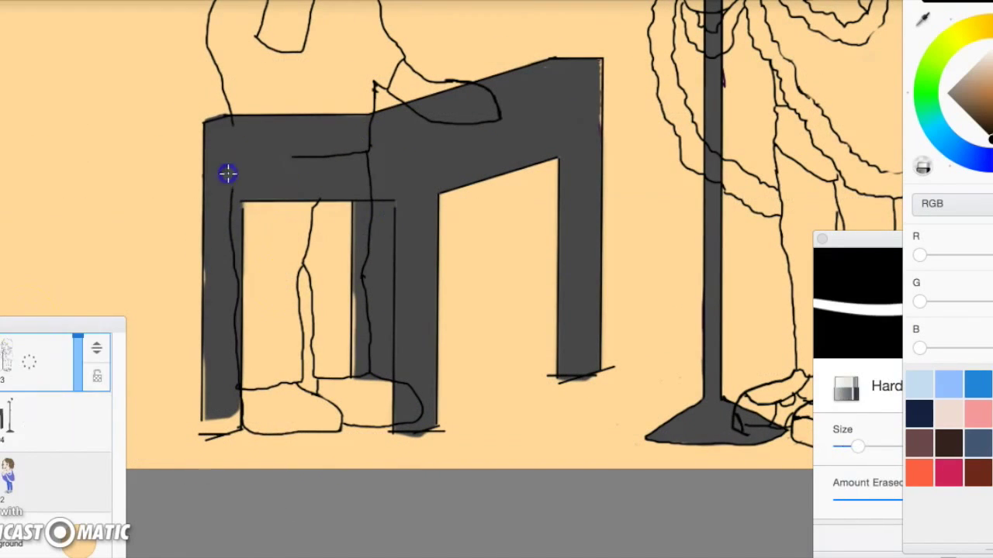
Step: Erase the ninja's trouser and shoe lines that cross the keyboard's legs, along with the outline's overshooting ends
{"action": "left_click", "coordinate": [144, 377]}
{"action": "scroll", "coordinate": [348, 248], "scroll_direction": "up", "scroll_amount": 3}
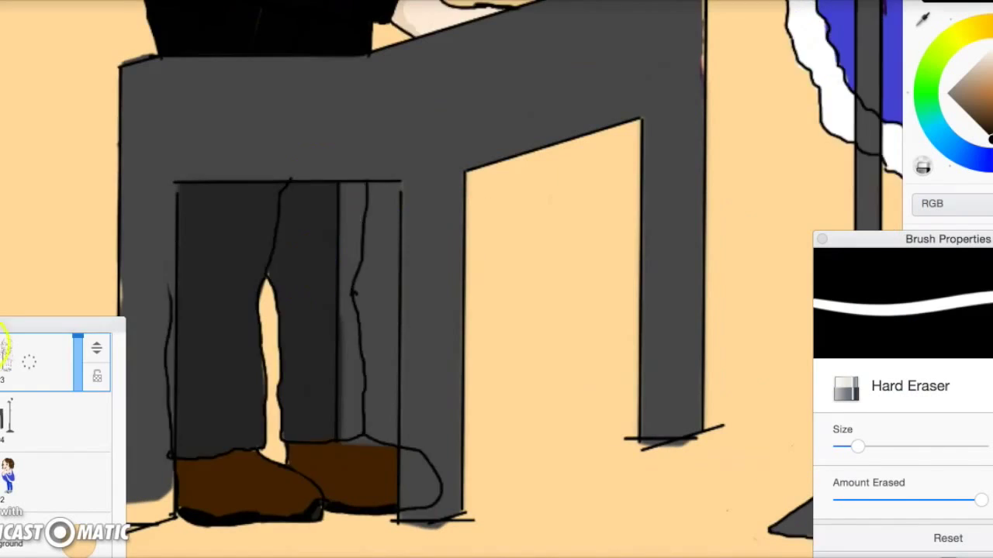
{"action": "left_click", "coordinate": [646, 442]}
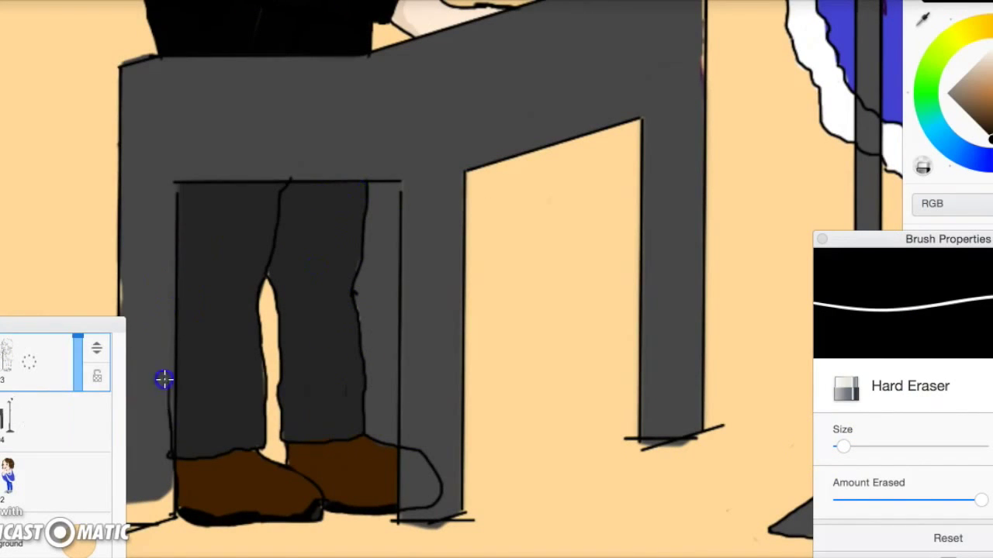
{"action": "key", "text": "e"}
{"action": "scroll", "coordinate": [135, 206], "scroll_direction": "down", "scroll_amount": 1}
{"action": "scroll", "coordinate": [98, 173], "scroll_direction": "up", "scroll_amount": 3}
{"action": "scroll", "coordinate": [453, 366], "scroll_direction": "down", "scroll_amount": 4}
{"action": "key", "text": "e"}
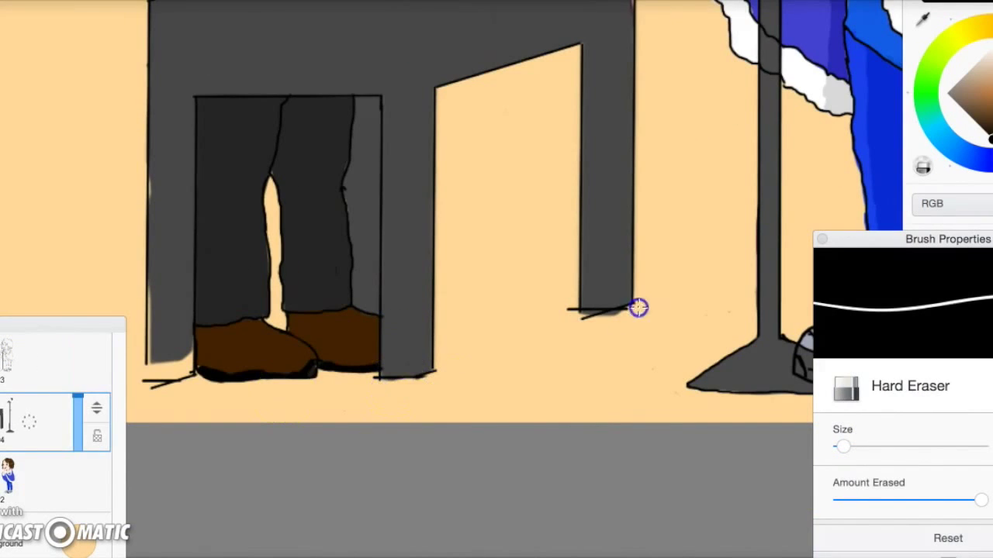
Step: Erase the flat keyboard's grey fill and outline, and lay down straight black lines for its new top edges
{"action": "scroll", "coordinate": [437, 375], "scroll_direction": "down", "scroll_amount": 3}
{"action": "left_click", "coordinate": [39, 361]}
{"action": "key", "text": "e"}
{"action": "scroll", "coordinate": [282, 182], "scroll_direction": "up", "scroll_amount": 3}
{"action": "key", "text": "r"}
{"action": "mouse_move", "coordinate": [282, 181]}
{"action": "left_mouse_down"}
{"action": "mouse_move", "coordinate": [377, 162]}
{"action": "mouse_move", "coordinate": [459, 109]}
{"action": "left_mouse_up"}
{"action": "scroll", "coordinate": [459, 108], "scroll_direction": "down", "scroll_amount": 2}
{"action": "mouse_move", "coordinate": [239, 160]}
{"action": "left_mouse_down"}
{"action": "mouse_move", "coordinate": [381, 163]}
{"action": "mouse_move", "coordinate": [452, 461]}
{"action": "left_mouse_up"}
{"action": "key", "text": "e"}
{"action": "scroll", "coordinate": [471, 155], "scroll_direction": "down", "scroll_amount": 2}
{"action": "key", "text": "space"}
{"action": "left_click_drag", "start_coordinate": [471, 155], "coordinate": [434, 201]}
{"action": "left_click_drag", "start_coordinate": [333, 388], "coordinate": [453, 299]}
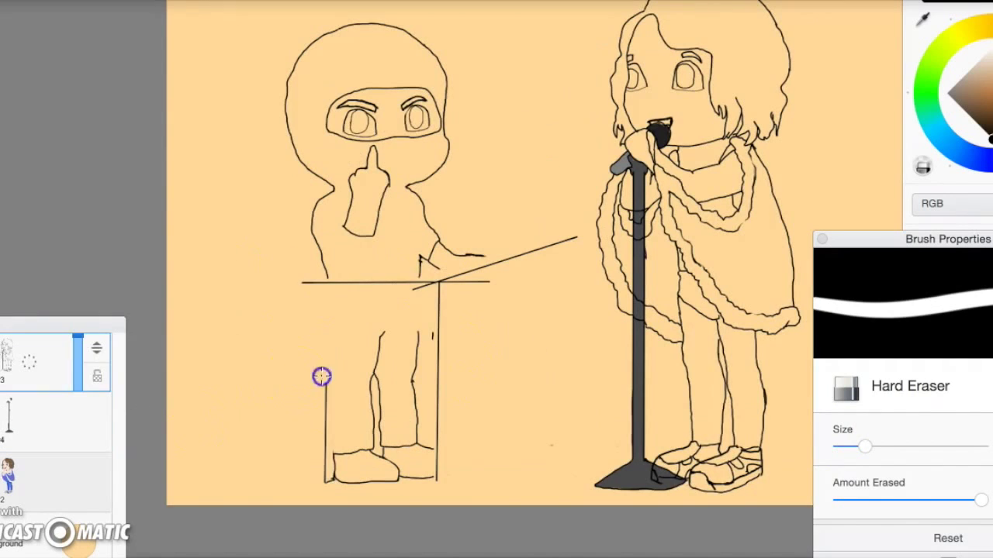
Step: Draw the keyboard's lower edges, top surface thickness and box-shaped legs in perspective with straight black ruler lines
{"action": "key", "text": "e"}
{"action": "key", "text": "r"}
{"action": "left_click_drag", "start_coordinate": [471, 211], "coordinate": [396, 326]}
{"action": "mouse_move", "coordinate": [386, 245]}
{"action": "left_mouse_down"}
{"action": "mouse_move", "coordinate": [483, 200]}
{"action": "mouse_move", "coordinate": [581, 173]}
{"action": "mouse_move", "coordinate": [610, 177]}
{"action": "mouse_move", "coordinate": [483, 324]}
{"action": "left_mouse_up"}
{"action": "left_click_drag", "start_coordinate": [394, 347], "coordinate": [451, 316]}
{"action": "mouse_move", "coordinate": [400, 376]}
{"action": "left_mouse_down"}
{"action": "mouse_move", "coordinate": [421, 476]}
{"action": "mouse_move", "coordinate": [491, 393]}
{"action": "mouse_move", "coordinate": [328, 326]}
{"action": "mouse_move", "coordinate": [403, 338]}
{"action": "left_mouse_up"}
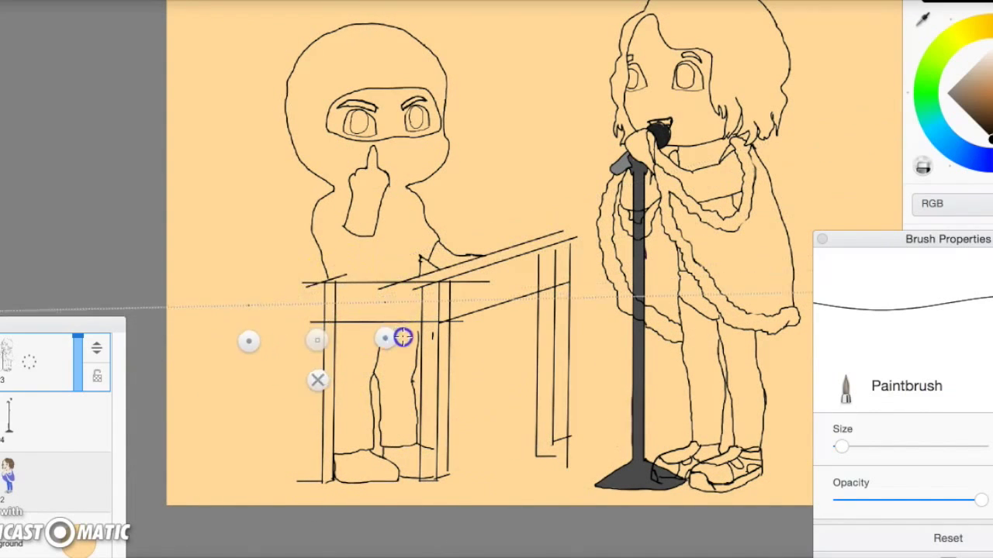
Step: Complete the keyboard's outer leg and top corner lines, and erase the overshooting ends around the front panel
{"action": "key", "text": "e"}
{"action": "key", "text": "e"}
{"action": "key", "text": "e"}
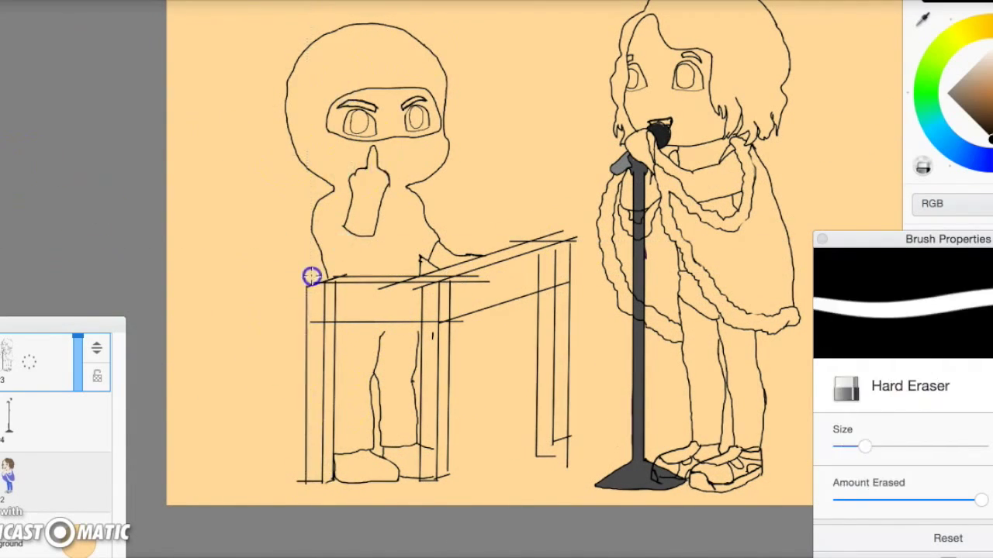
{"action": "scroll", "coordinate": [248, 277], "scroll_direction": "up", "scroll_amount": 3}
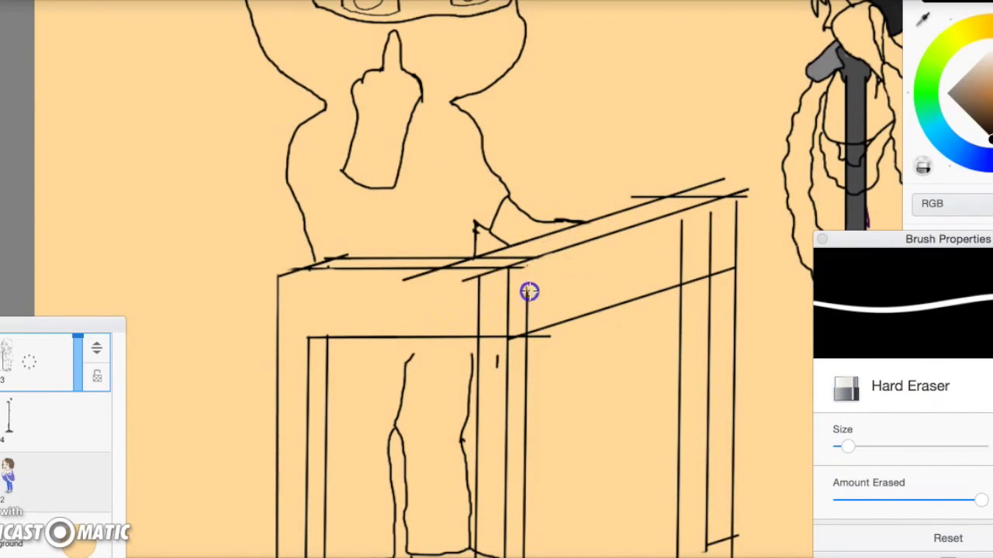
{"action": "scroll", "coordinate": [526, 258], "scroll_direction": "down", "scroll_amount": 3}
{"action": "scroll", "coordinate": [526, 258], "scroll_direction": "right", "scroll_amount": 1}
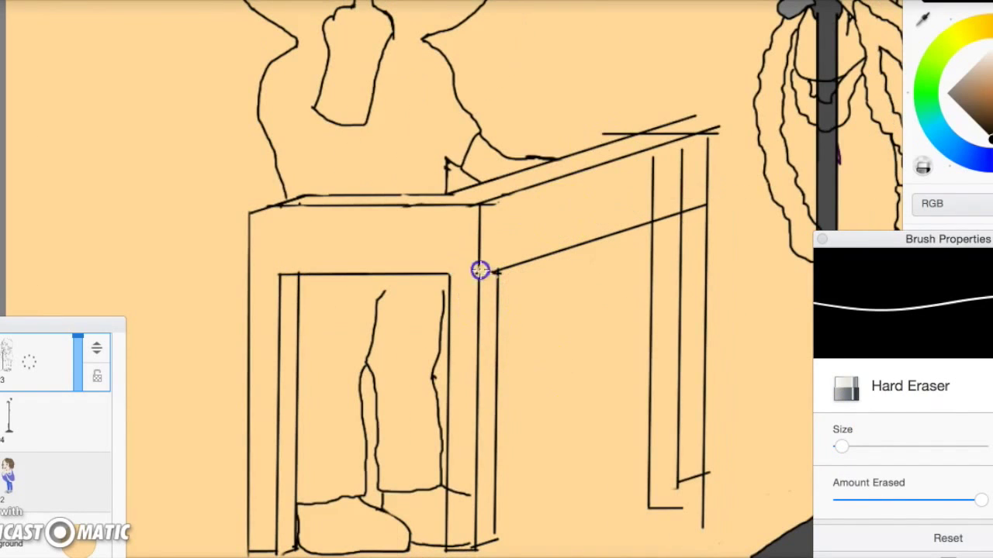
Step: Trim the crossing lines on the keyboard's angled side and draw the rear leg with straight black lines
{"action": "key", "text": "e"}
{"action": "left_click_drag", "start_coordinate": [342, 94], "coordinate": [550, 88]}
{"action": "mouse_move", "coordinate": [516, 264]}
{"action": "left_mouse_down"}
{"action": "mouse_move", "coordinate": [517, 284]}
{"action": "mouse_move", "coordinate": [620, 115]}
{"action": "left_mouse_up"}
{"action": "key", "text": "e"}
{"action": "key", "text": "e"}
{"action": "left_click_drag", "start_coordinate": [509, 265], "coordinate": [429, 456]}
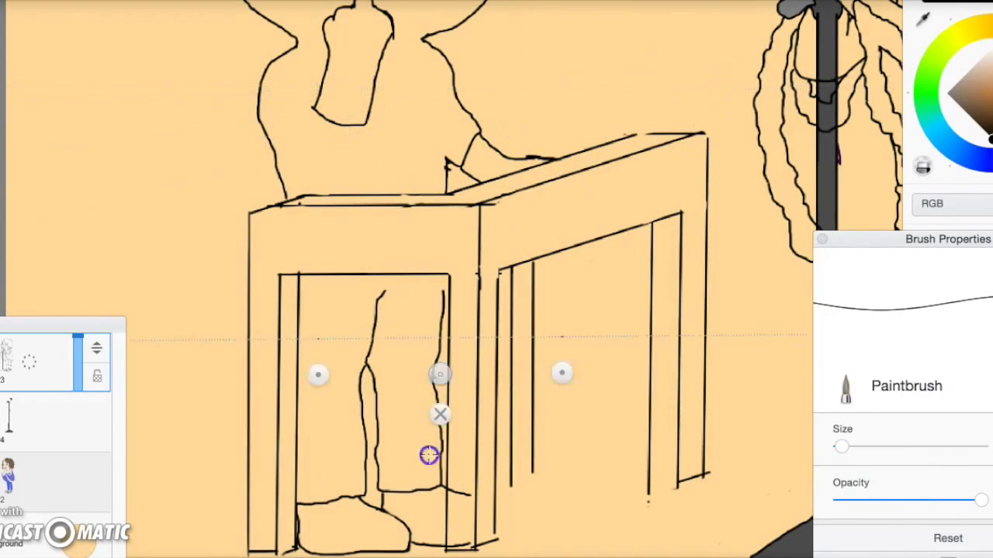
{"action": "left_click", "coordinate": [471, 552]}
Step: Fill the keyboard's top, panels and legs with dark grey on the layer beneath the line art
{"action": "left_click", "coordinate": [31, 419]}
{"action": "left_click", "coordinate": [962, 108]}
{"action": "left_click_drag", "start_coordinate": [841, 447], "coordinate": [849, 447]}
{"action": "mouse_move", "coordinate": [636, 180]}
{"action": "left_mouse_down"}
{"action": "mouse_move", "coordinate": [455, 204]}
{"action": "mouse_move", "coordinate": [385, 226]}
{"action": "mouse_move", "coordinate": [258, 398]}
{"action": "left_mouse_up"}
{"action": "scroll", "coordinate": [287, 446], "scroll_direction": "down", "scroll_amount": 2}
{"action": "left_click_drag", "start_coordinate": [256, 504], "coordinate": [260, 223]}
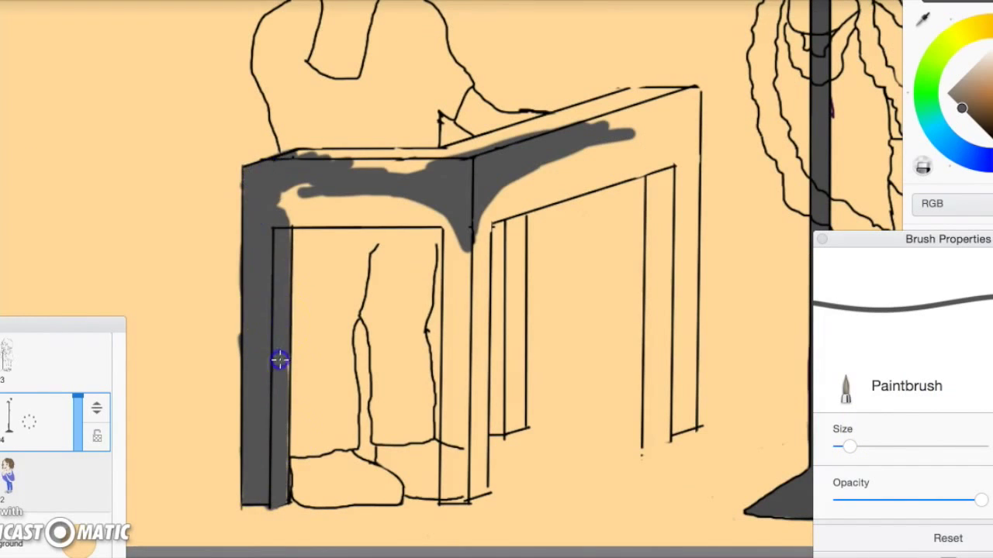
{"action": "mouse_move", "coordinate": [299, 160]}
{"action": "left_mouse_down"}
{"action": "mouse_move", "coordinate": [664, 93]}
{"action": "mouse_move", "coordinate": [686, 99]}
{"action": "left_mouse_up"}
{"action": "mouse_move", "coordinate": [464, 434]}
{"action": "left_mouse_down"}
{"action": "mouse_move", "coordinate": [472, 450]}
{"action": "mouse_move", "coordinate": [511, 309]}
{"action": "left_mouse_up"}
{"action": "left_click_drag", "start_coordinate": [663, 128], "coordinate": [680, 297]}
Step: Erase the grey paint spilling past the bottoms of the keyboard's legs with a small hard eraser
{"action": "left_click_drag", "start_coordinate": [849, 447], "coordinate": [844, 450]}
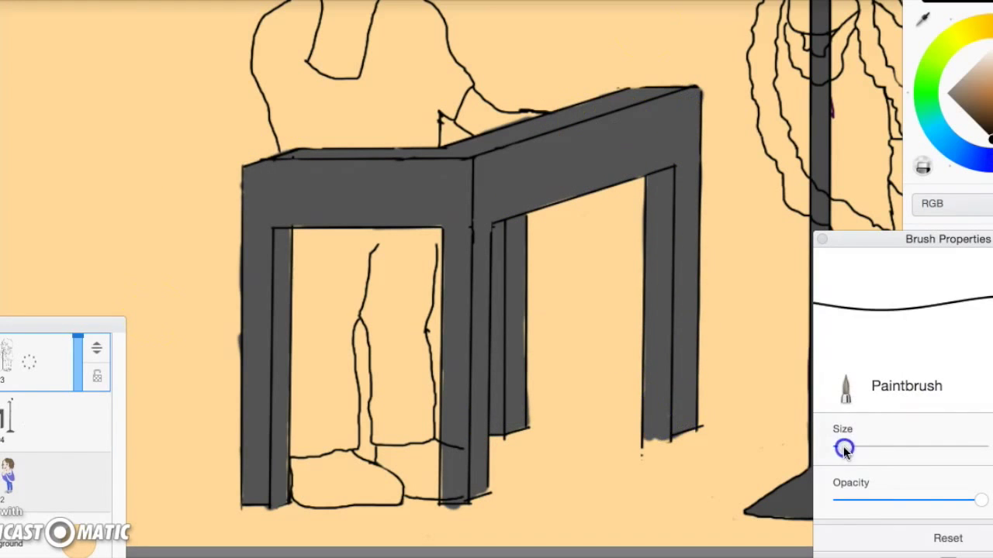
{"action": "key", "text": "e"}
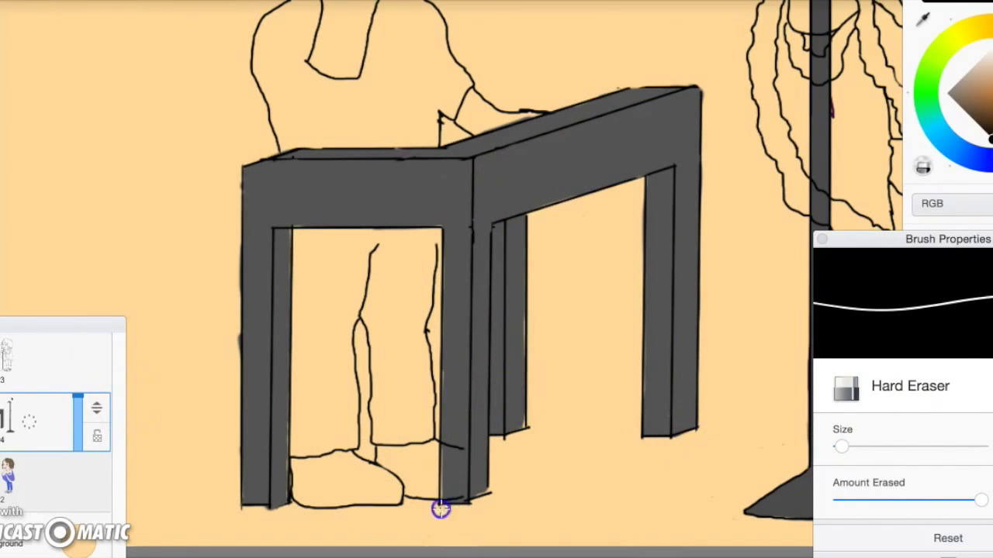
{"action": "key", "text": "e"}
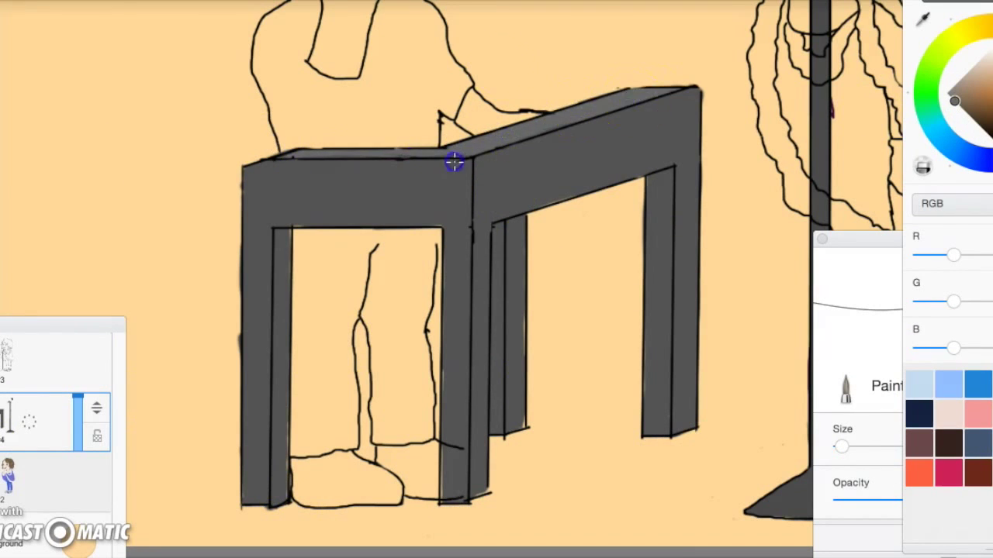
Step: Shade the keyboard with lighter grey on top, darker grey on the angled side and near-black on the rear leg
{"action": "scroll", "coordinate": [454, 161], "scroll_direction": "down", "scroll_amount": 3}
{"action": "mouse_move", "coordinate": [574, 144]}
{"action": "left_mouse_down"}
{"action": "mouse_move", "coordinate": [609, 147]}
{"action": "mouse_move", "coordinate": [570, 200]}
{"action": "left_mouse_up"}
{"action": "scroll", "coordinate": [569, 199], "scroll_direction": "up", "scroll_amount": 3}
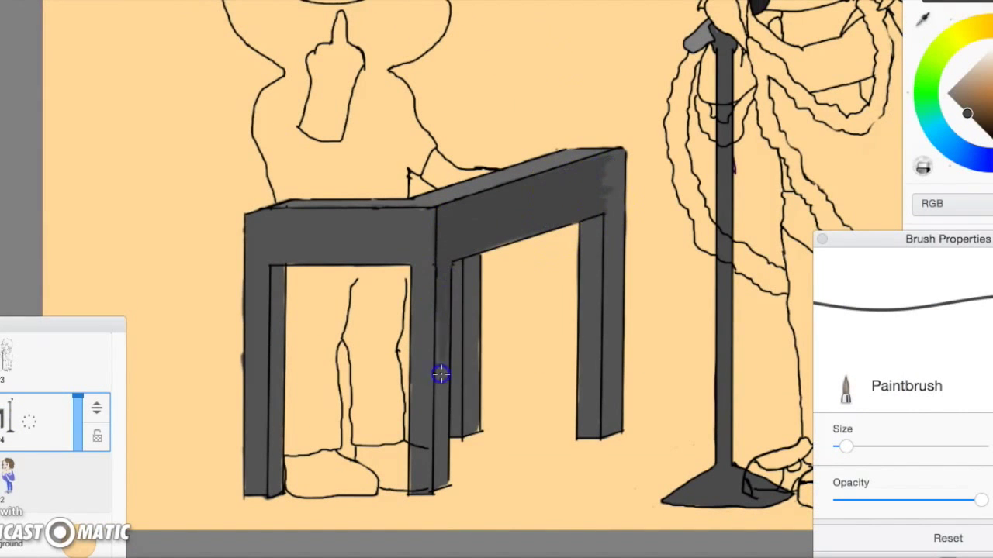
{"action": "left_click_drag", "start_coordinate": [460, 292], "coordinate": [467, 265]}
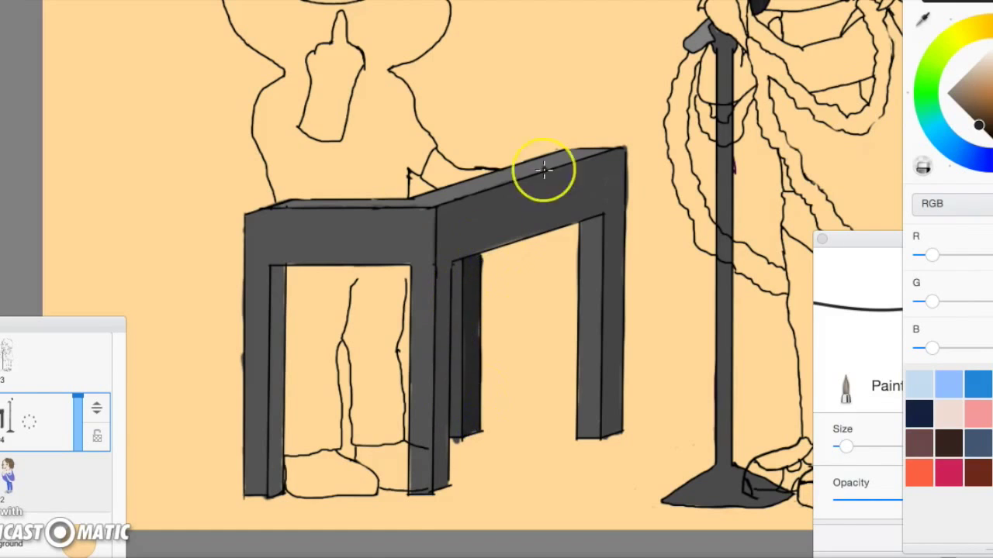
Step: Darken the microphone stand's base beside the singer's shoe and clean up the line art around the keyboard's legs
{"action": "scroll", "coordinate": [613, 372], "scroll_direction": "down", "scroll_amount": 3}
{"action": "key", "text": "e"}
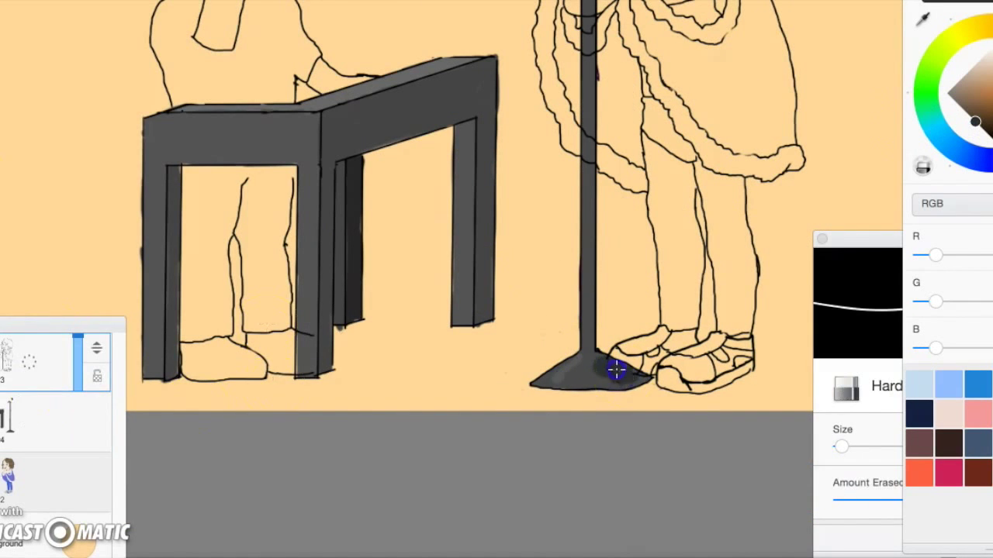
{"action": "left_click_drag", "start_coordinate": [605, 365], "coordinate": [620, 371]}
{"action": "scroll", "coordinate": [557, 251], "scroll_direction": "up", "scroll_amount": 5}
{"action": "scroll", "coordinate": [502, 306], "scroll_direction": "down", "scroll_amount": 5}
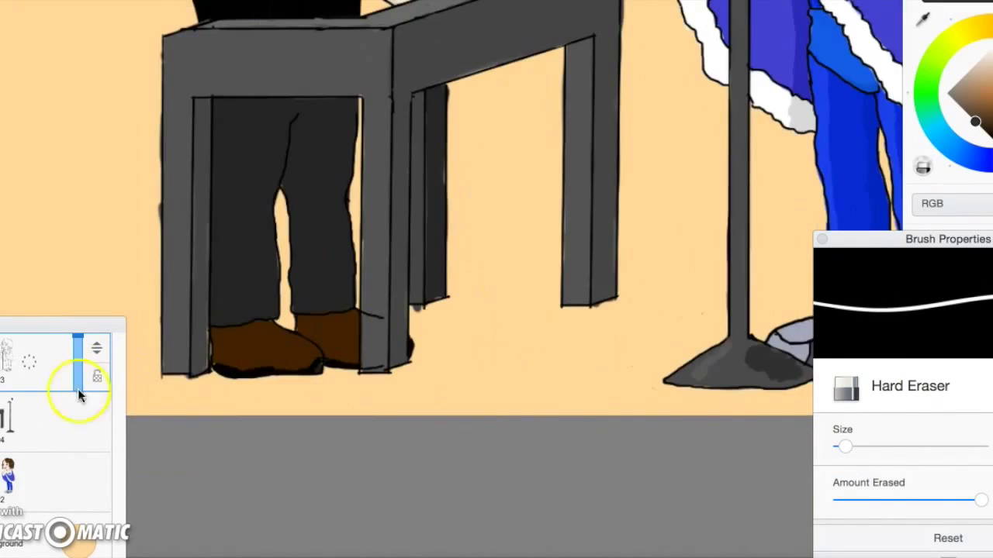
Step: Merge the keyboard layer into the figures' layer, and try a peachy orange background beneath a new empty layer
{"action": "left_click_drag", "start_coordinate": [136, 178], "coordinate": [58, 303]}
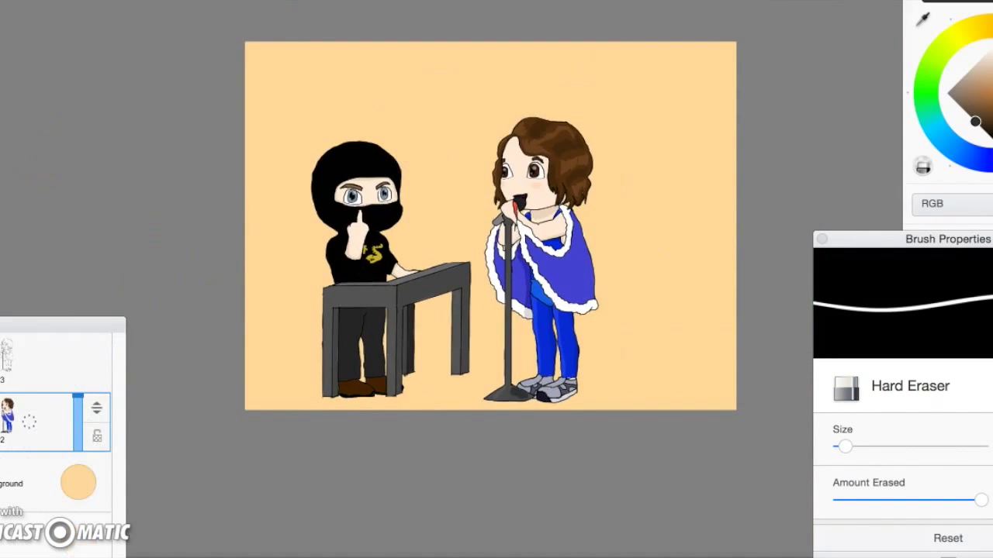
{"action": "scroll", "coordinate": [316, 49], "scroll_direction": "up", "scroll_amount": 5}
{"action": "scroll", "coordinate": [316, 48], "scroll_direction": "down", "scroll_amount": 5}
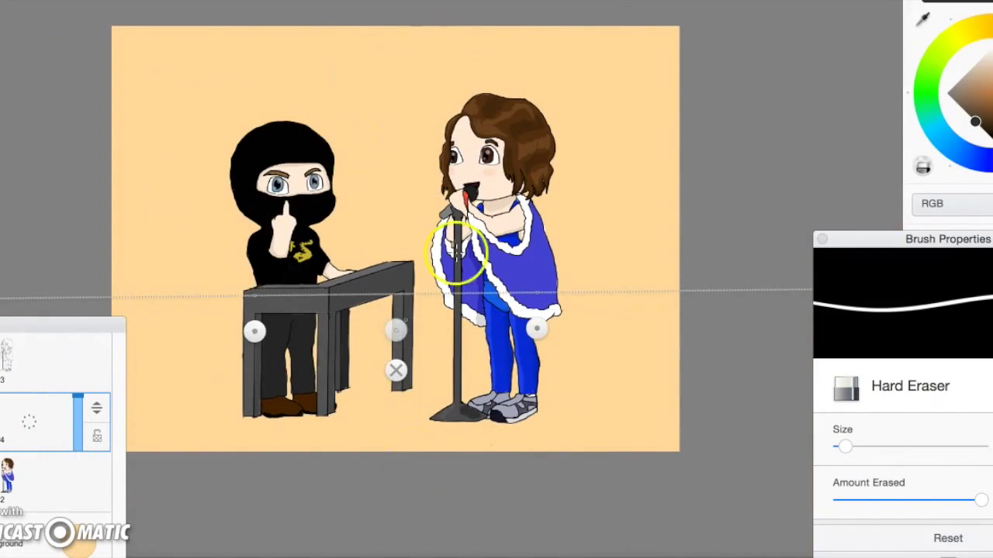
{"action": "key", "text": "b"}
{"action": "left_click", "coordinate": [93, 543]}
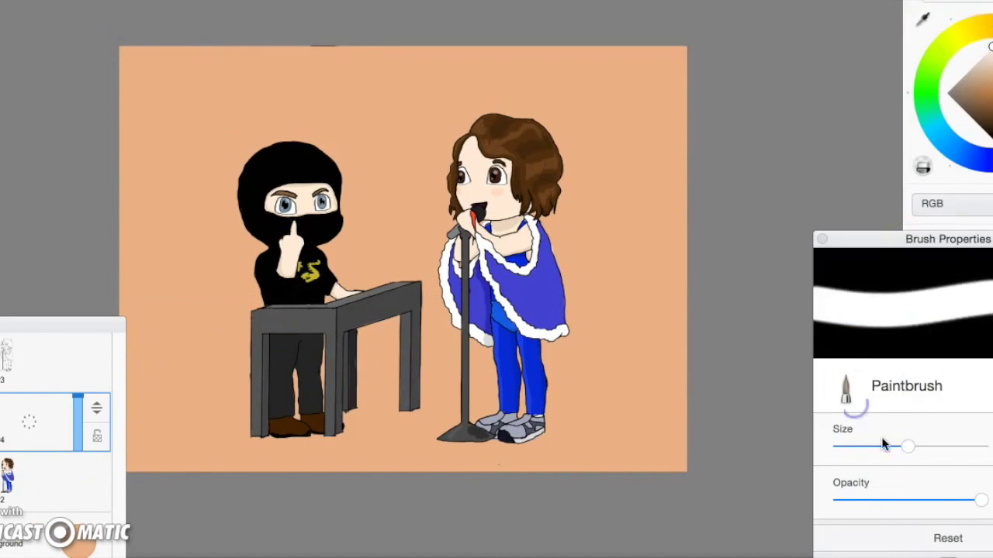
Step: Paint soft dark grey shadows behind the figures and keyboard on a layer beneath them, over a light green background
{"action": "left_click_drag", "start_coordinate": [908, 446], "coordinate": [879, 446]}
{"action": "mouse_move", "coordinate": [356, 233]}
{"action": "left_mouse_down"}
{"action": "mouse_move", "coordinate": [387, 300]}
{"action": "mouse_move", "coordinate": [311, 317]}
{"action": "left_mouse_up"}
{"action": "key", "text": "e"}
{"action": "key", "text": "e"}
{"action": "key", "text": "b"}
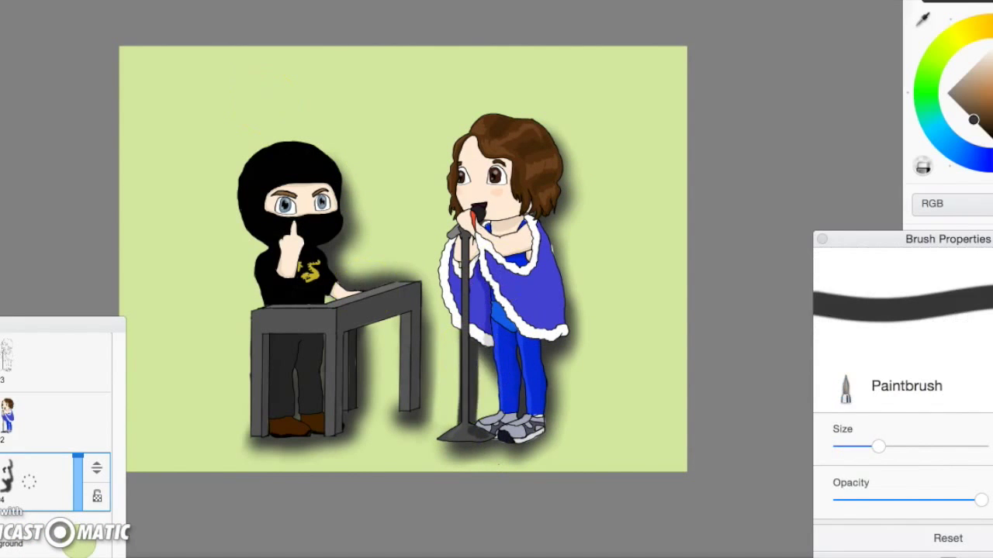
Step: Refine the dark shadow behind the singer's hair and soften its edges with the Blur tool
{"action": "key", "text": "e"}
{"action": "key", "text": "b"}
{"action": "scroll", "coordinate": [377, 177], "scroll_direction": "up", "scroll_amount": 5}
{"action": "key", "text": "e"}
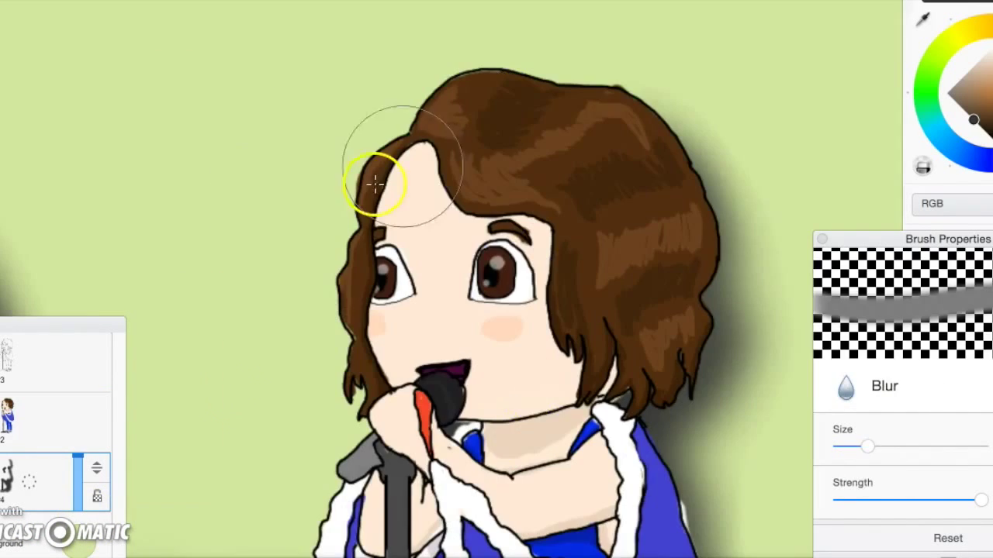
Step: Set up a dark green chisel brush for painting on the light green background near the keyboard
{"action": "key", "text": "b"}
{"action": "scroll", "coordinate": [447, 198], "scroll_direction": "down", "scroll_amount": 6}
{"action": "scroll", "coordinate": [279, 322], "scroll_direction": "up", "scroll_amount": 5}
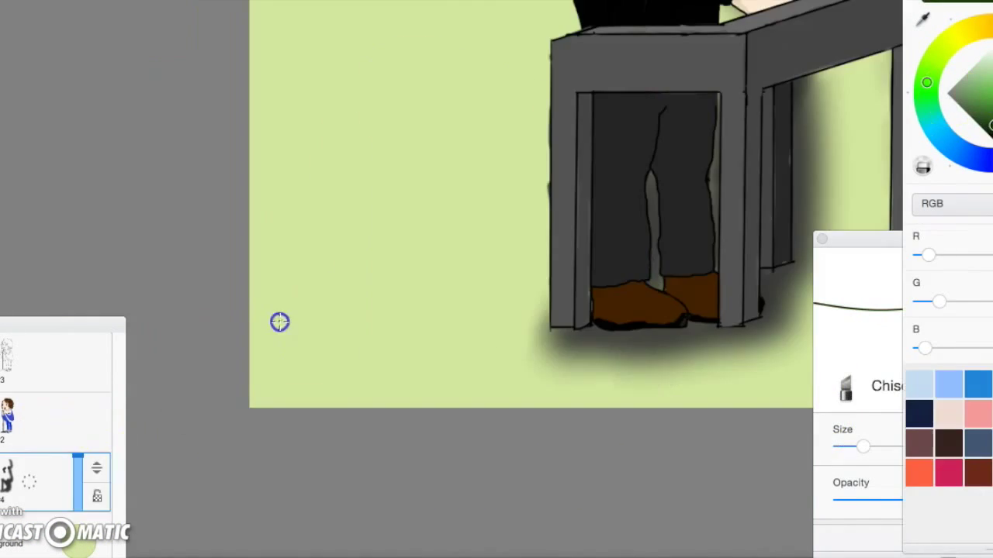